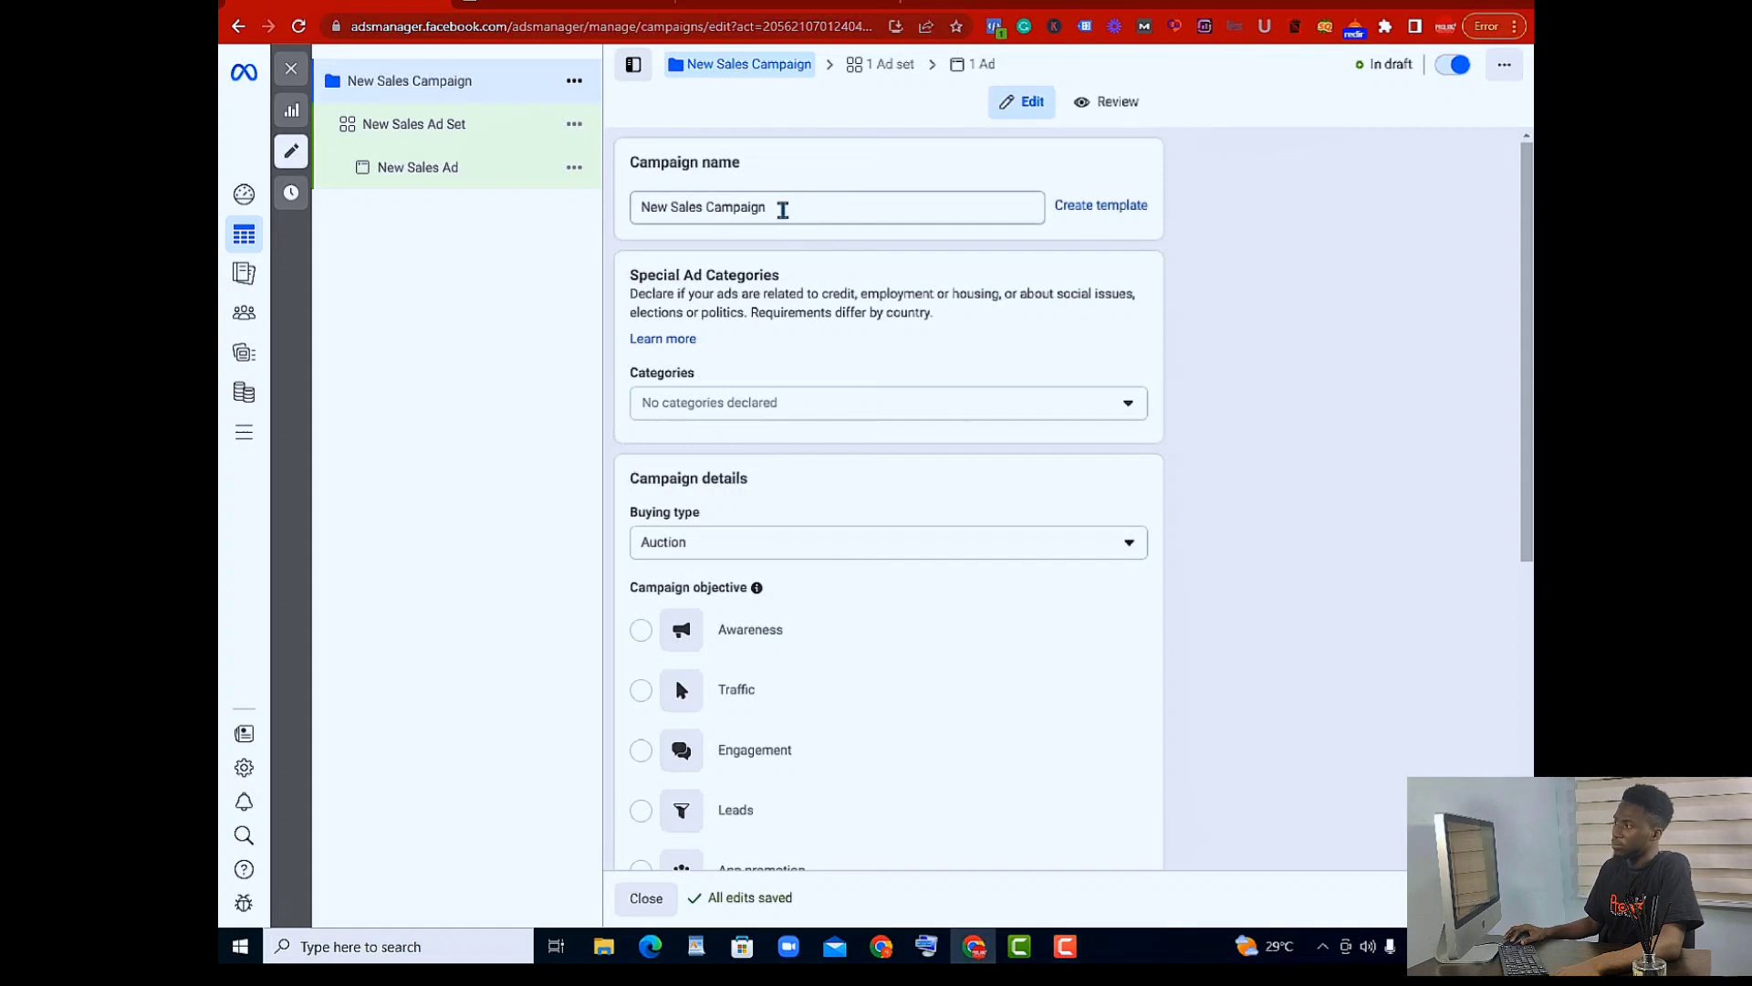
Rename the campaign as Ad test
{"action": "left_click_drag", "start_coordinate": [782, 207], "coordinate": [668, 204]}
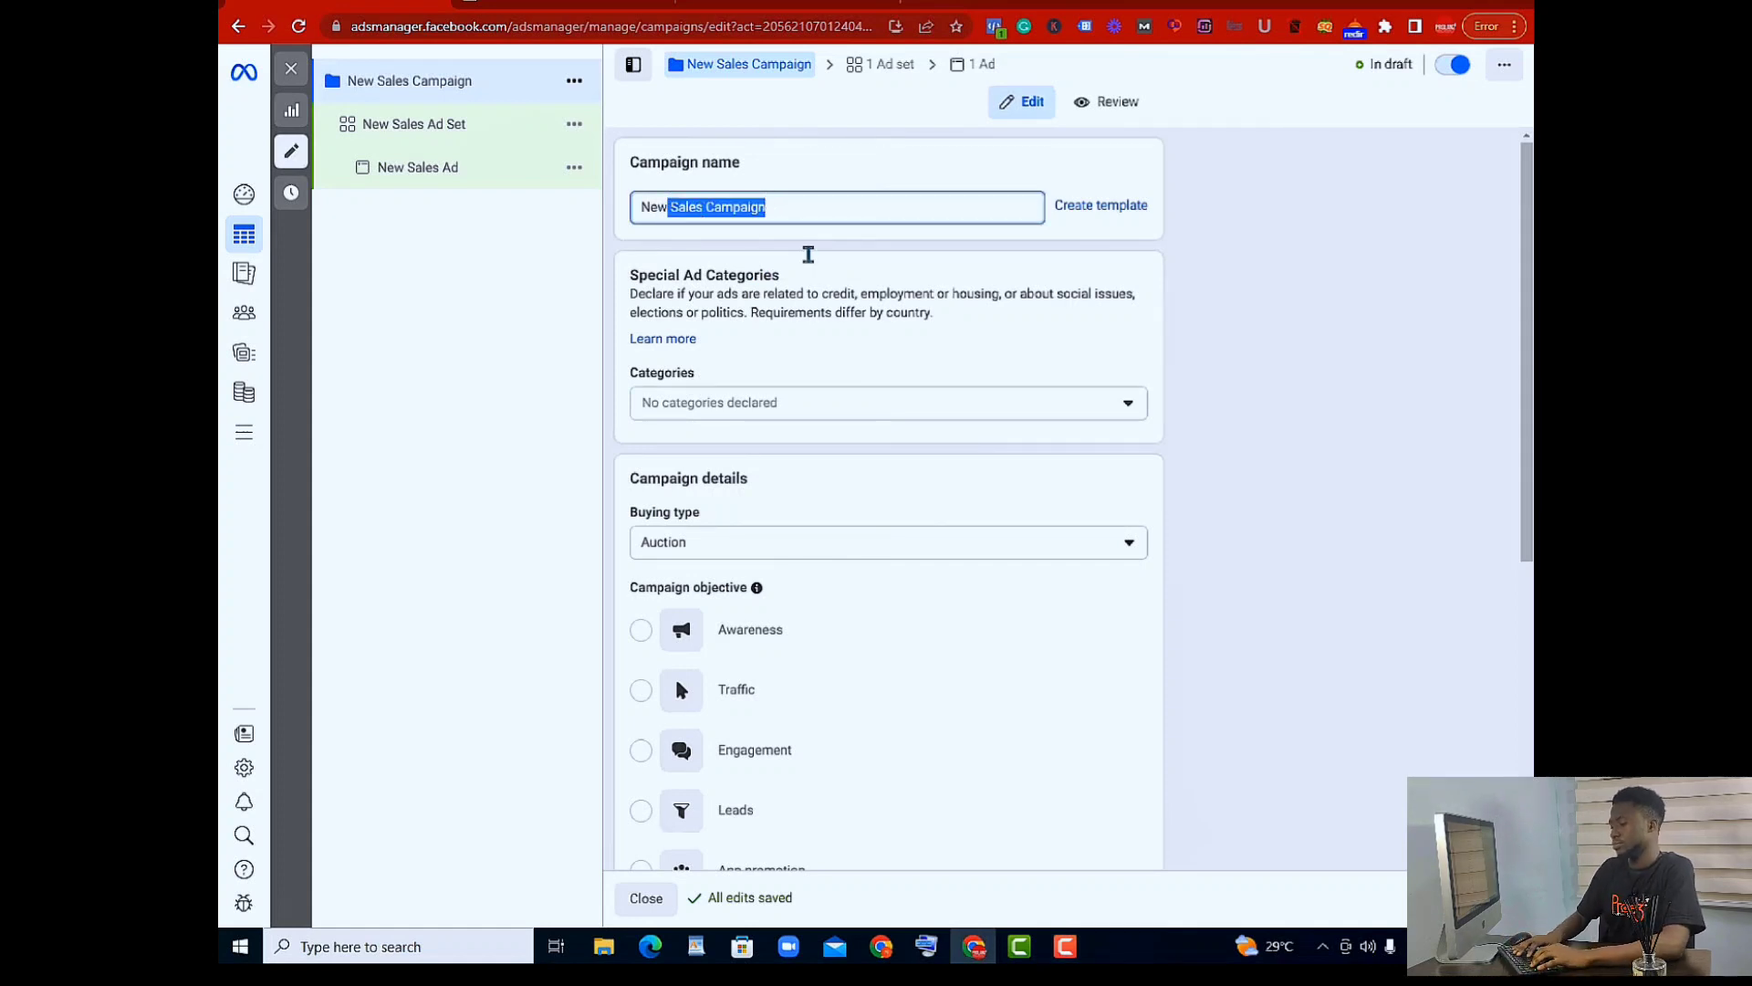
{"action": "type", "text": "sa"}
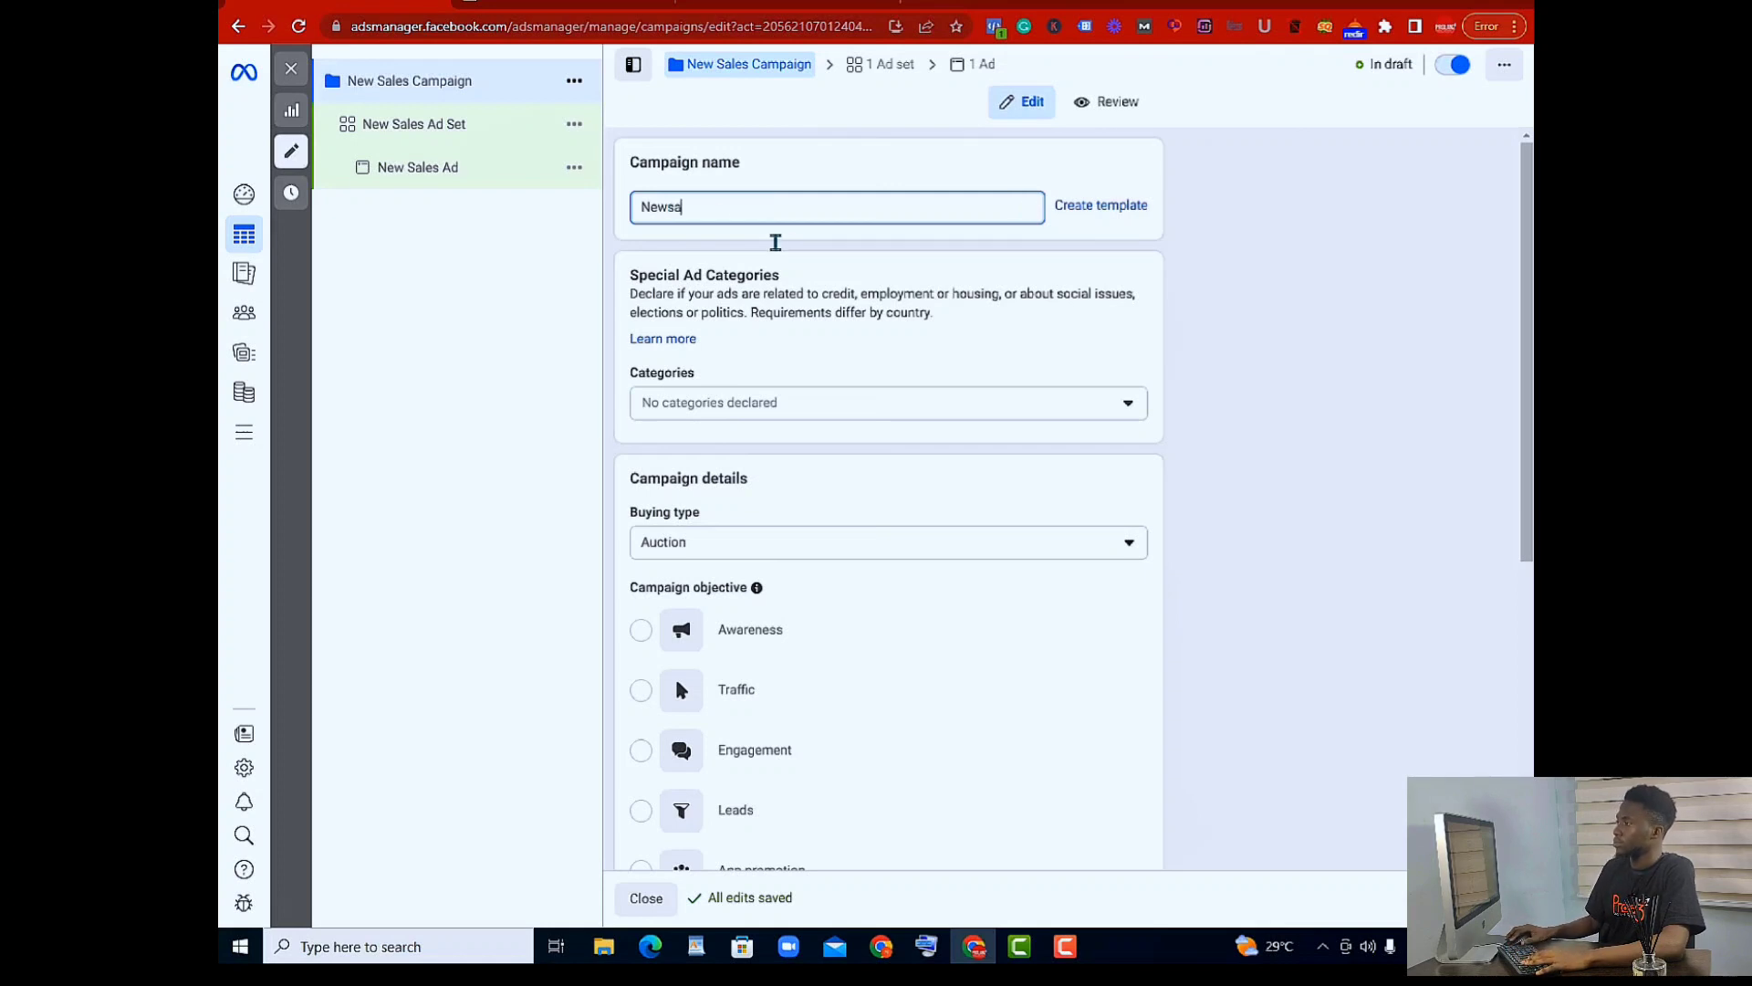
{"action": "left_click_drag", "start_coordinate": [717, 215], "coordinate": [636, 207]}
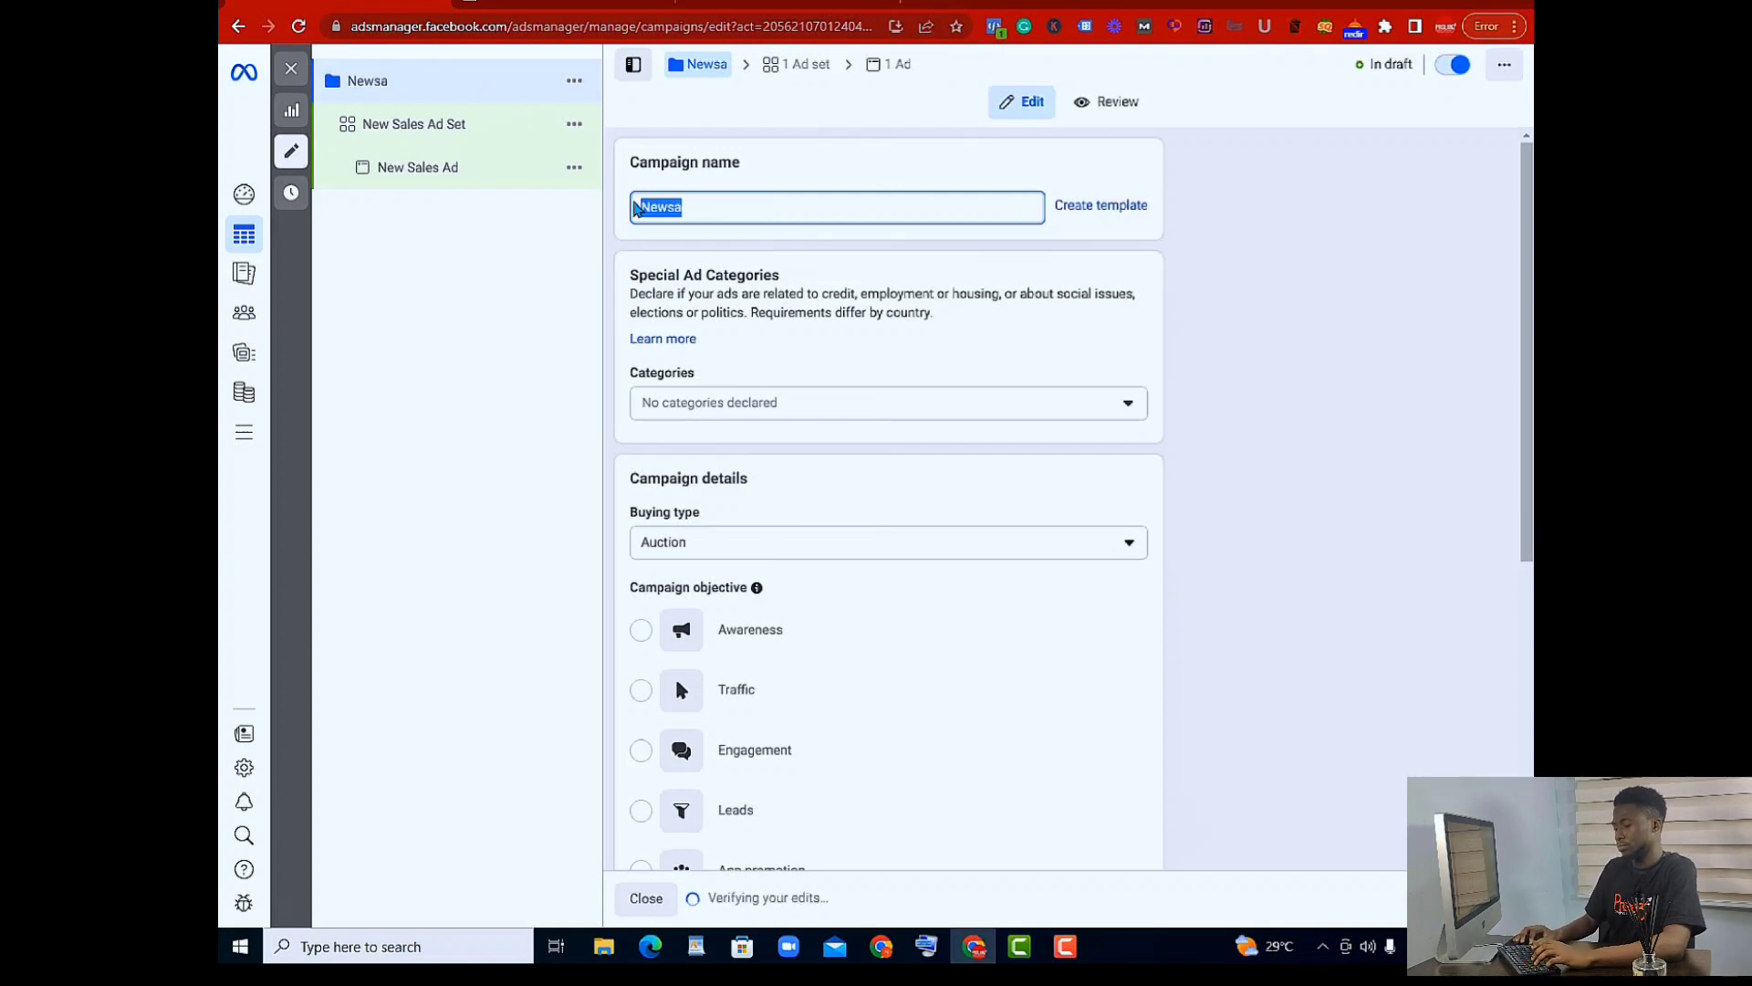
{"action": "type", "text": "Ad test"}
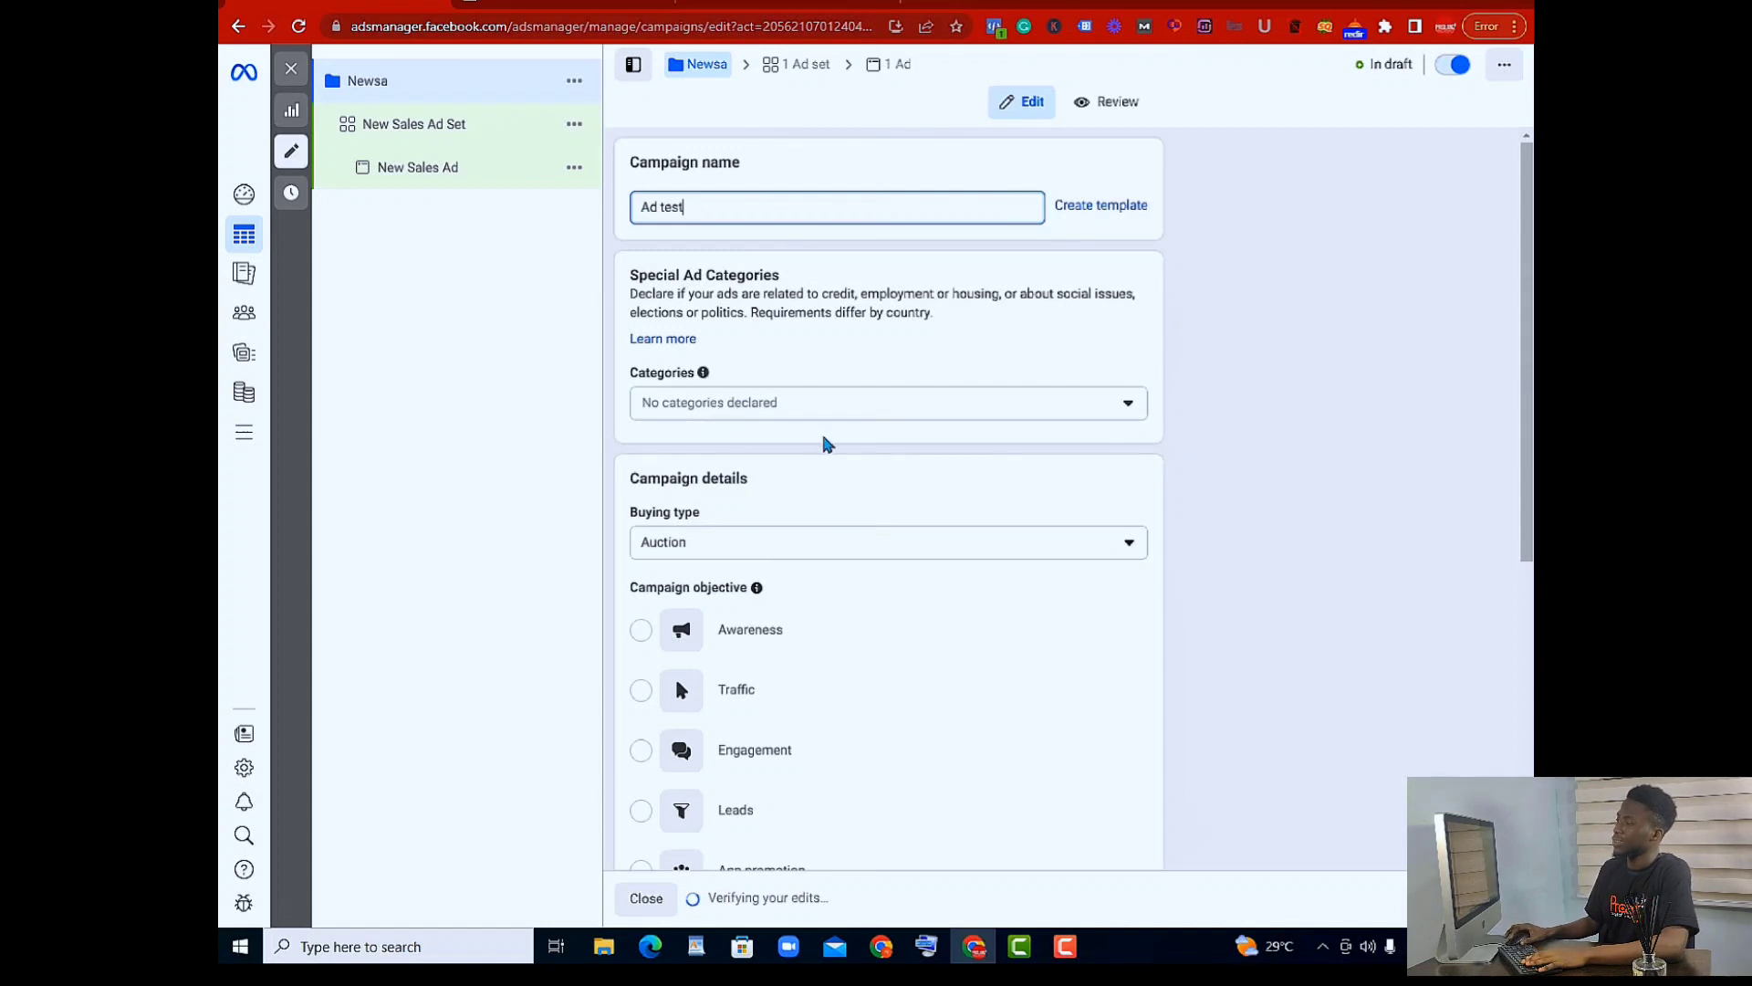
Open the sales ad set and set its conversion location to Messaging apps
{"action": "scroll", "coordinate": [775, 566], "scroll_direction": "down", "scroll_amount": 6}
{"action": "scroll", "coordinate": [748, 457], "scroll_direction": "up", "scroll_amount": 3}
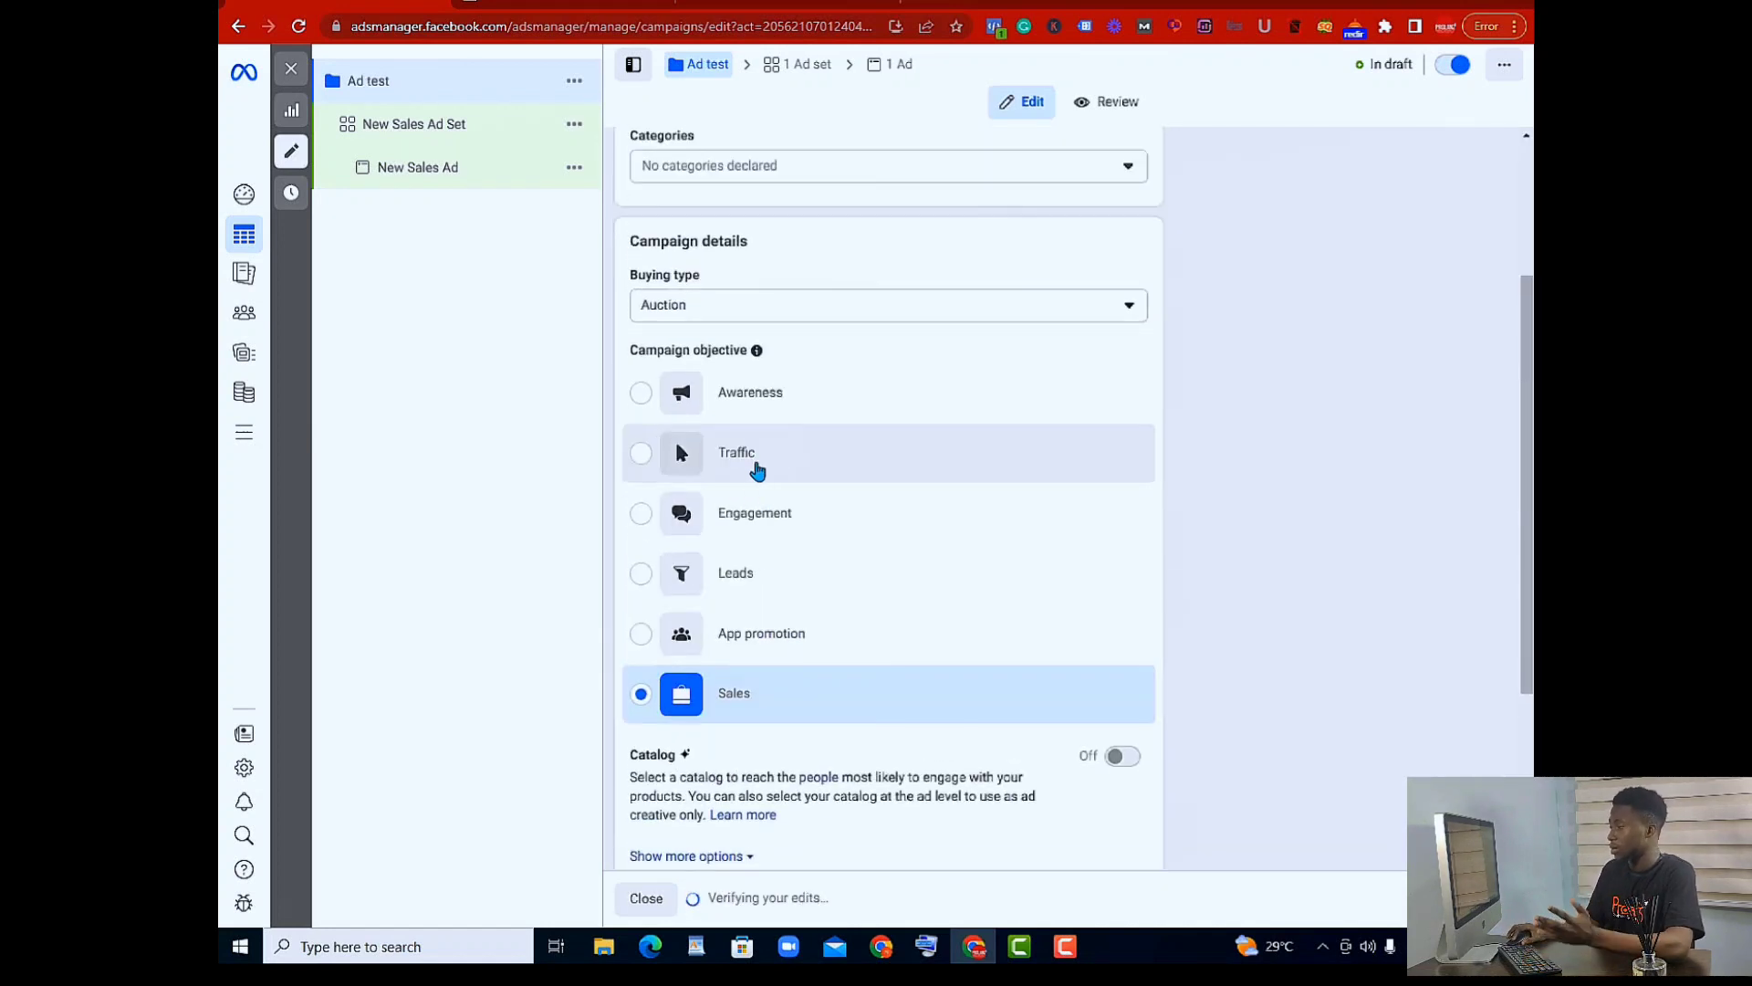
{"action": "scroll", "coordinate": [741, 559], "scroll_direction": "down", "scroll_amount": 3}
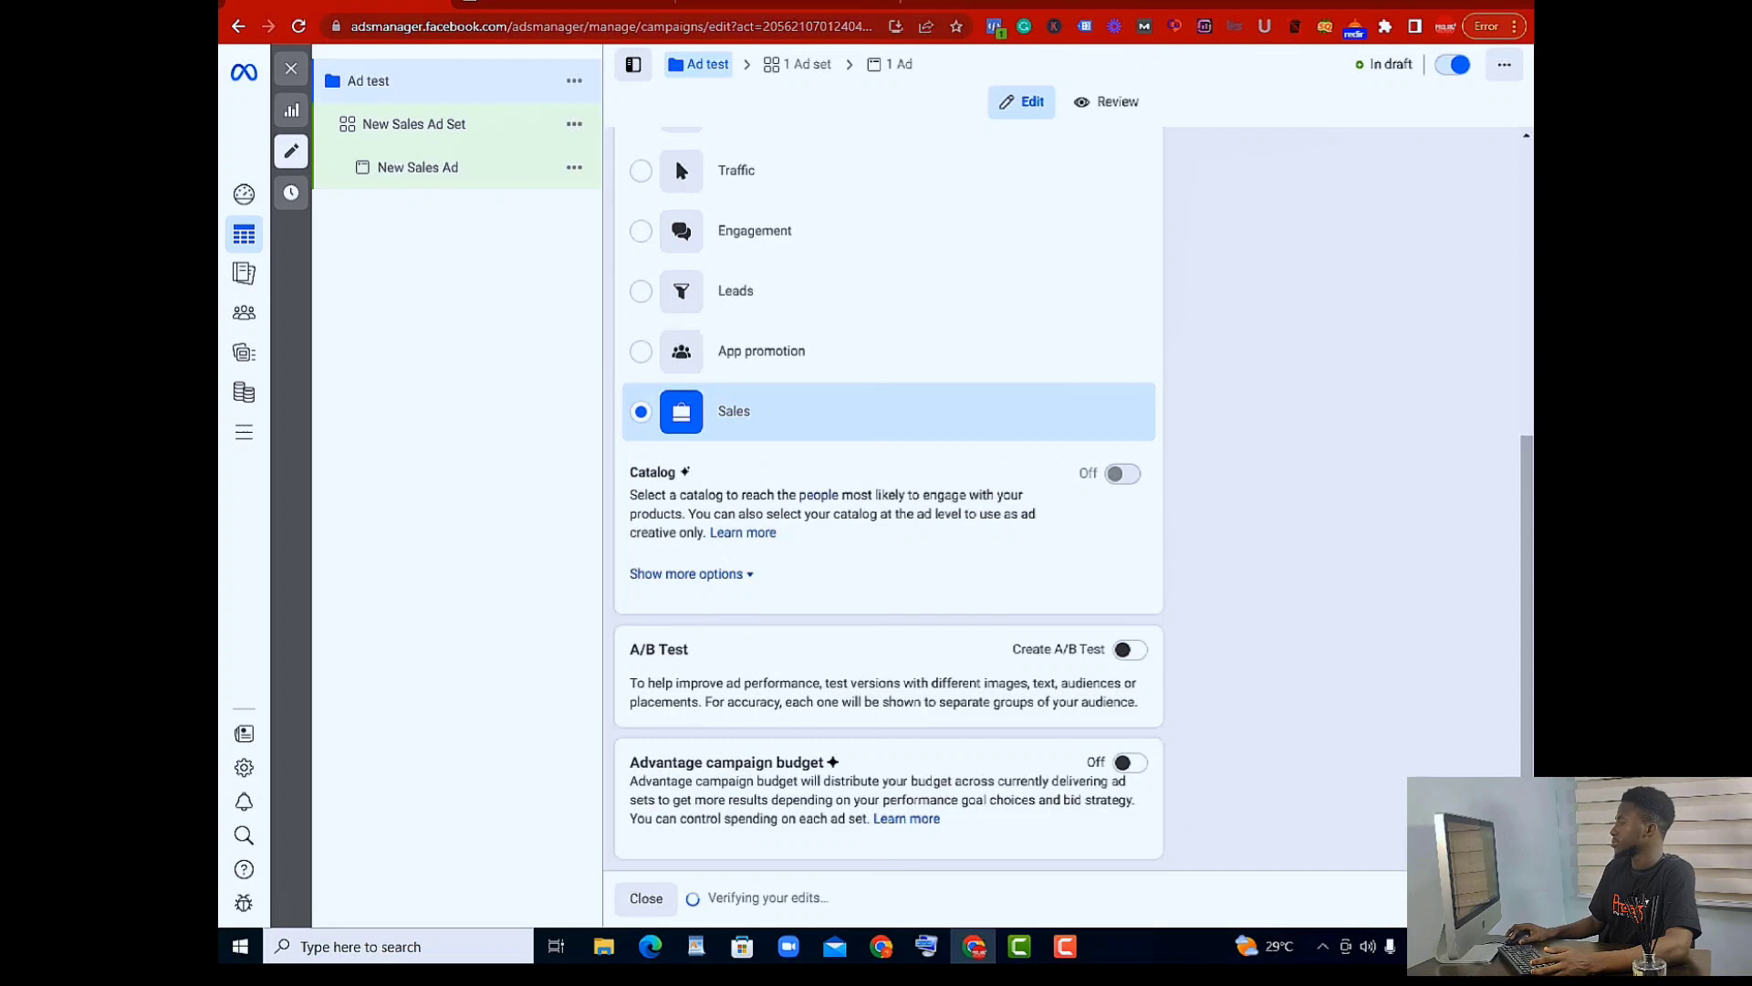
{"action": "left_click", "coordinate": [429, 135]}
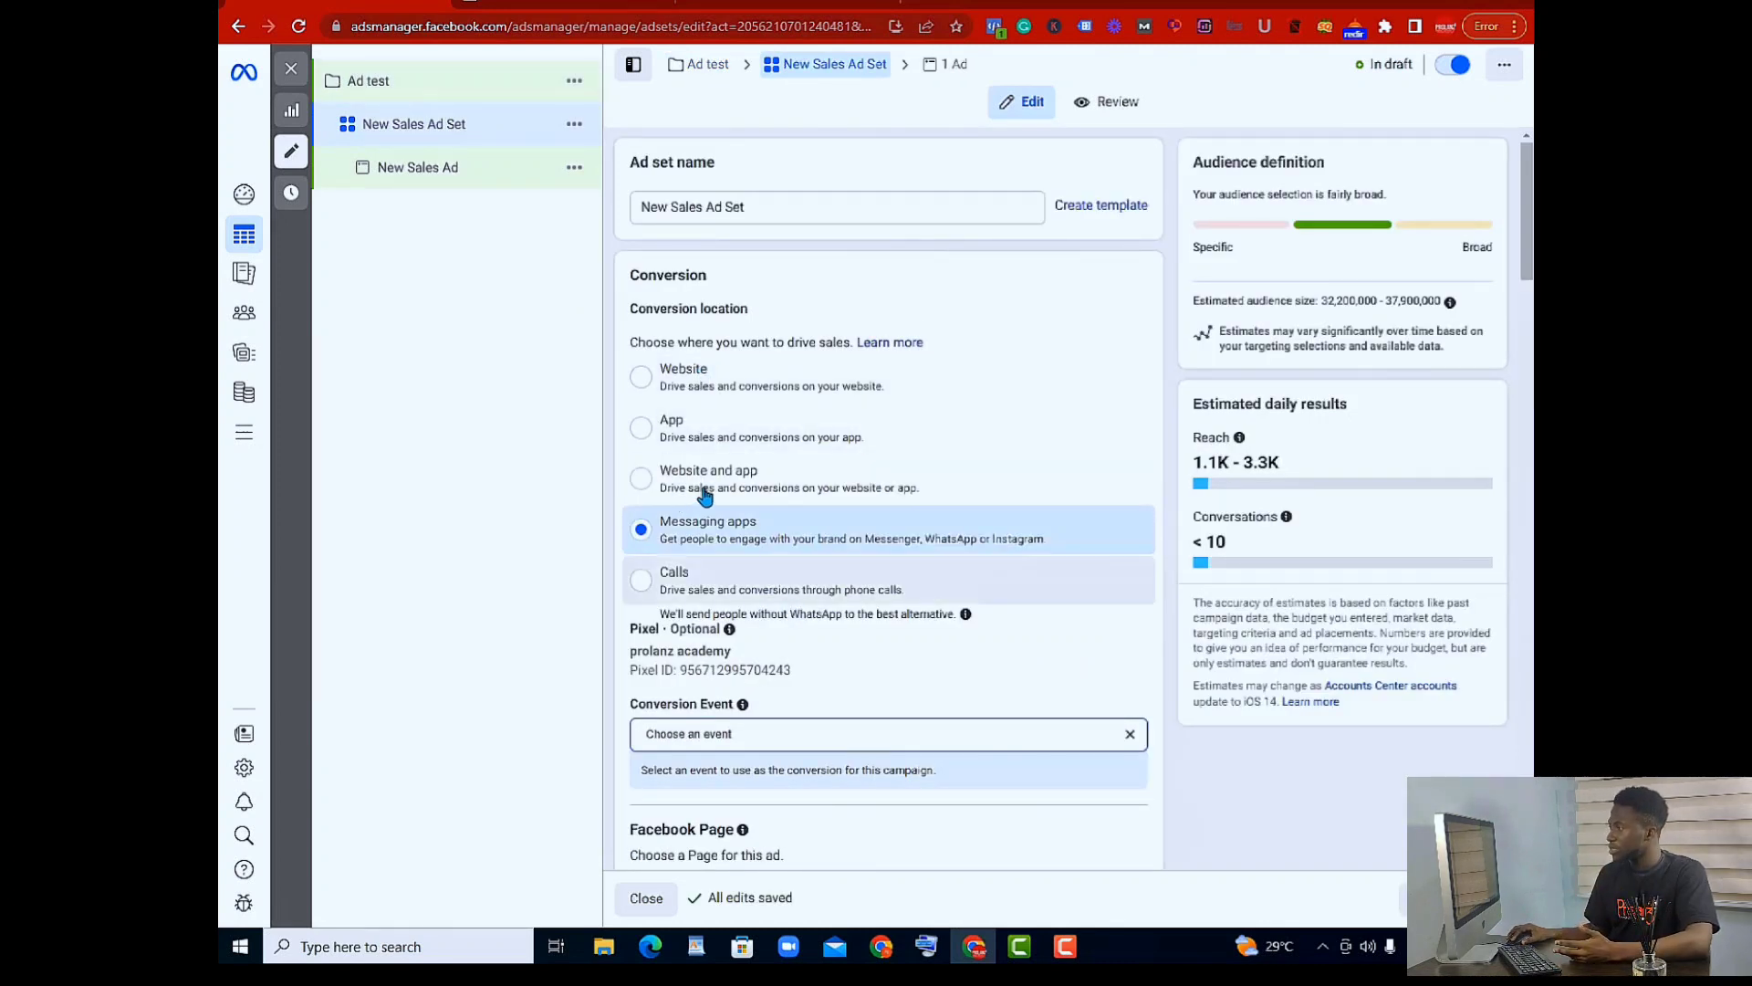
{"action": "left_click", "coordinate": [651, 370]}
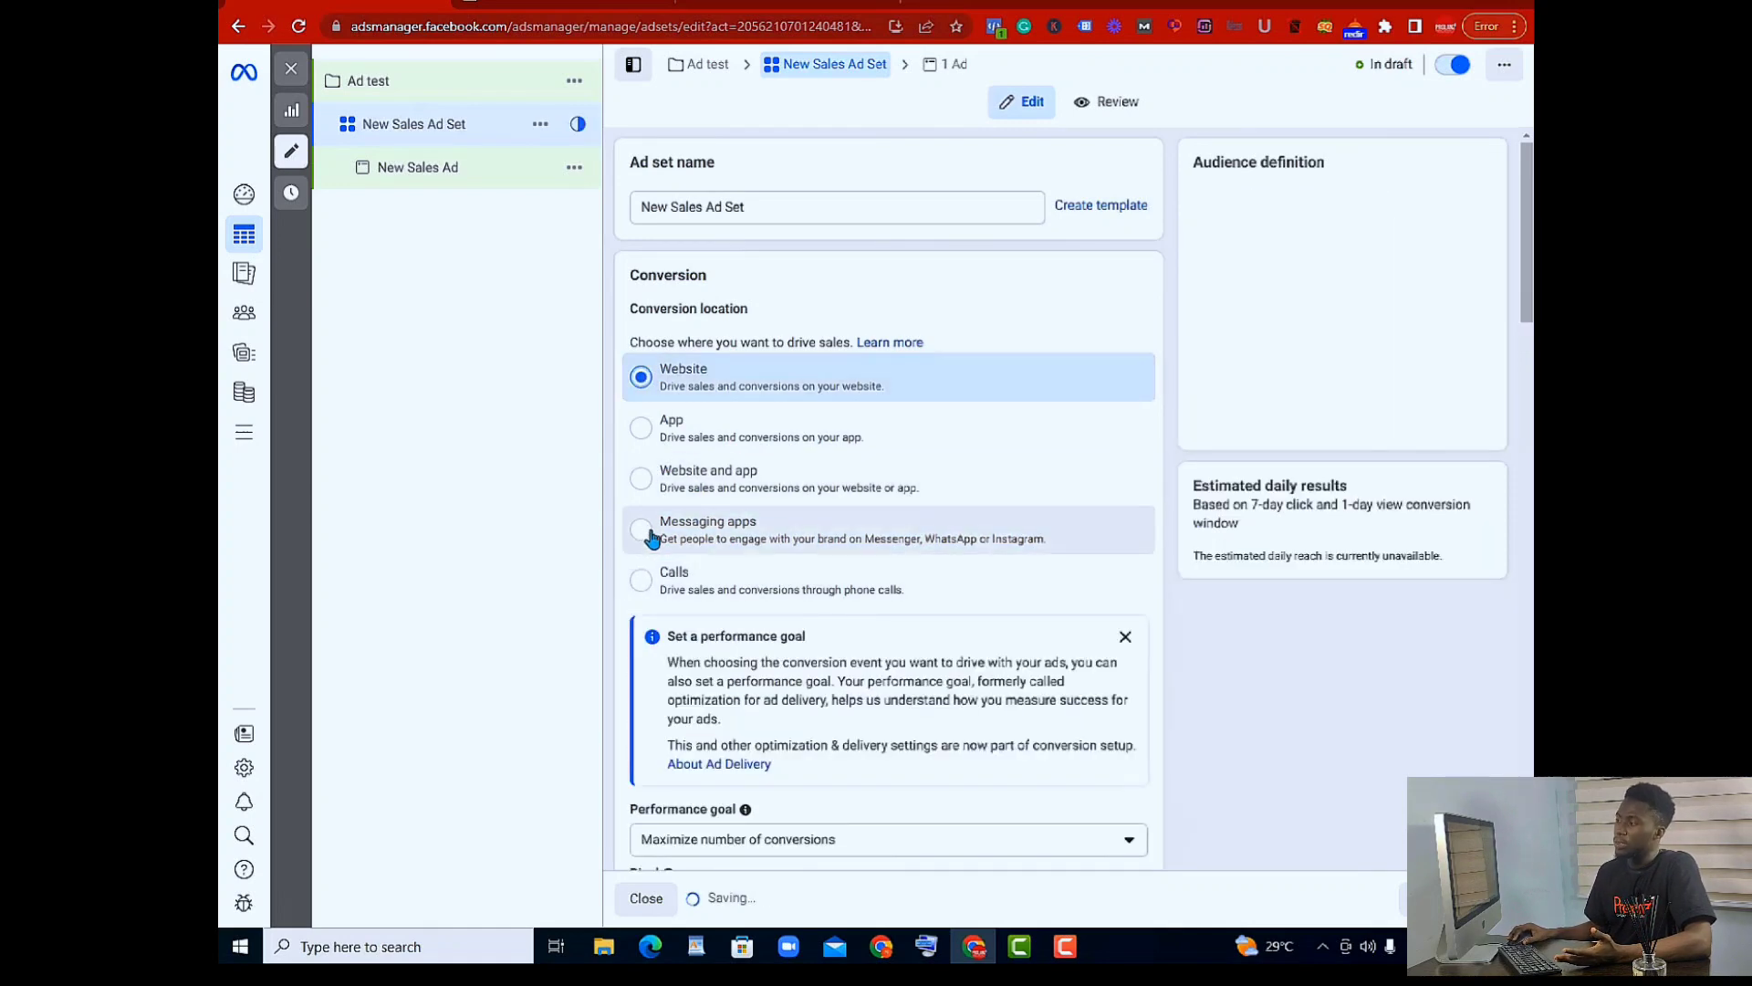
{"action": "left_click", "coordinate": [643, 529]}
Deselect Messenger and Instagram as messaging destinations, keeping only WhatsApp
{"action": "scroll", "coordinate": [876, 456], "scroll_direction": "down", "scroll_amount": 3}
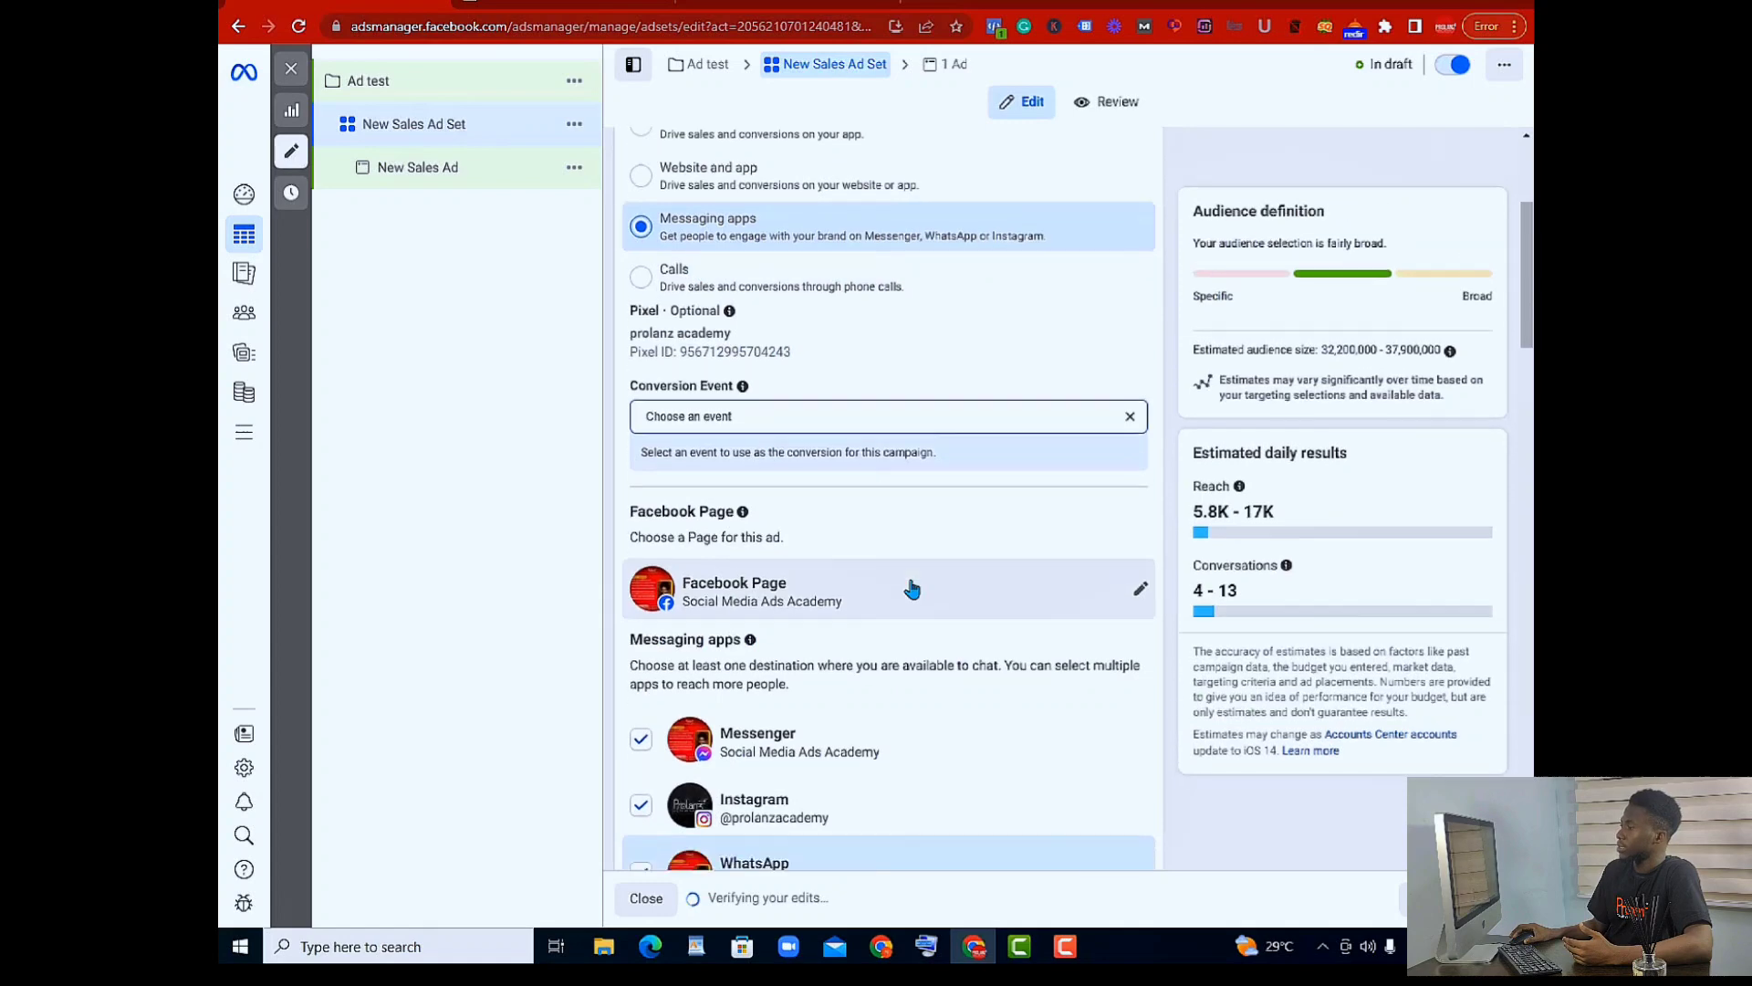
{"action": "scroll", "coordinate": [911, 589], "scroll_direction": "down", "scroll_amount": 2}
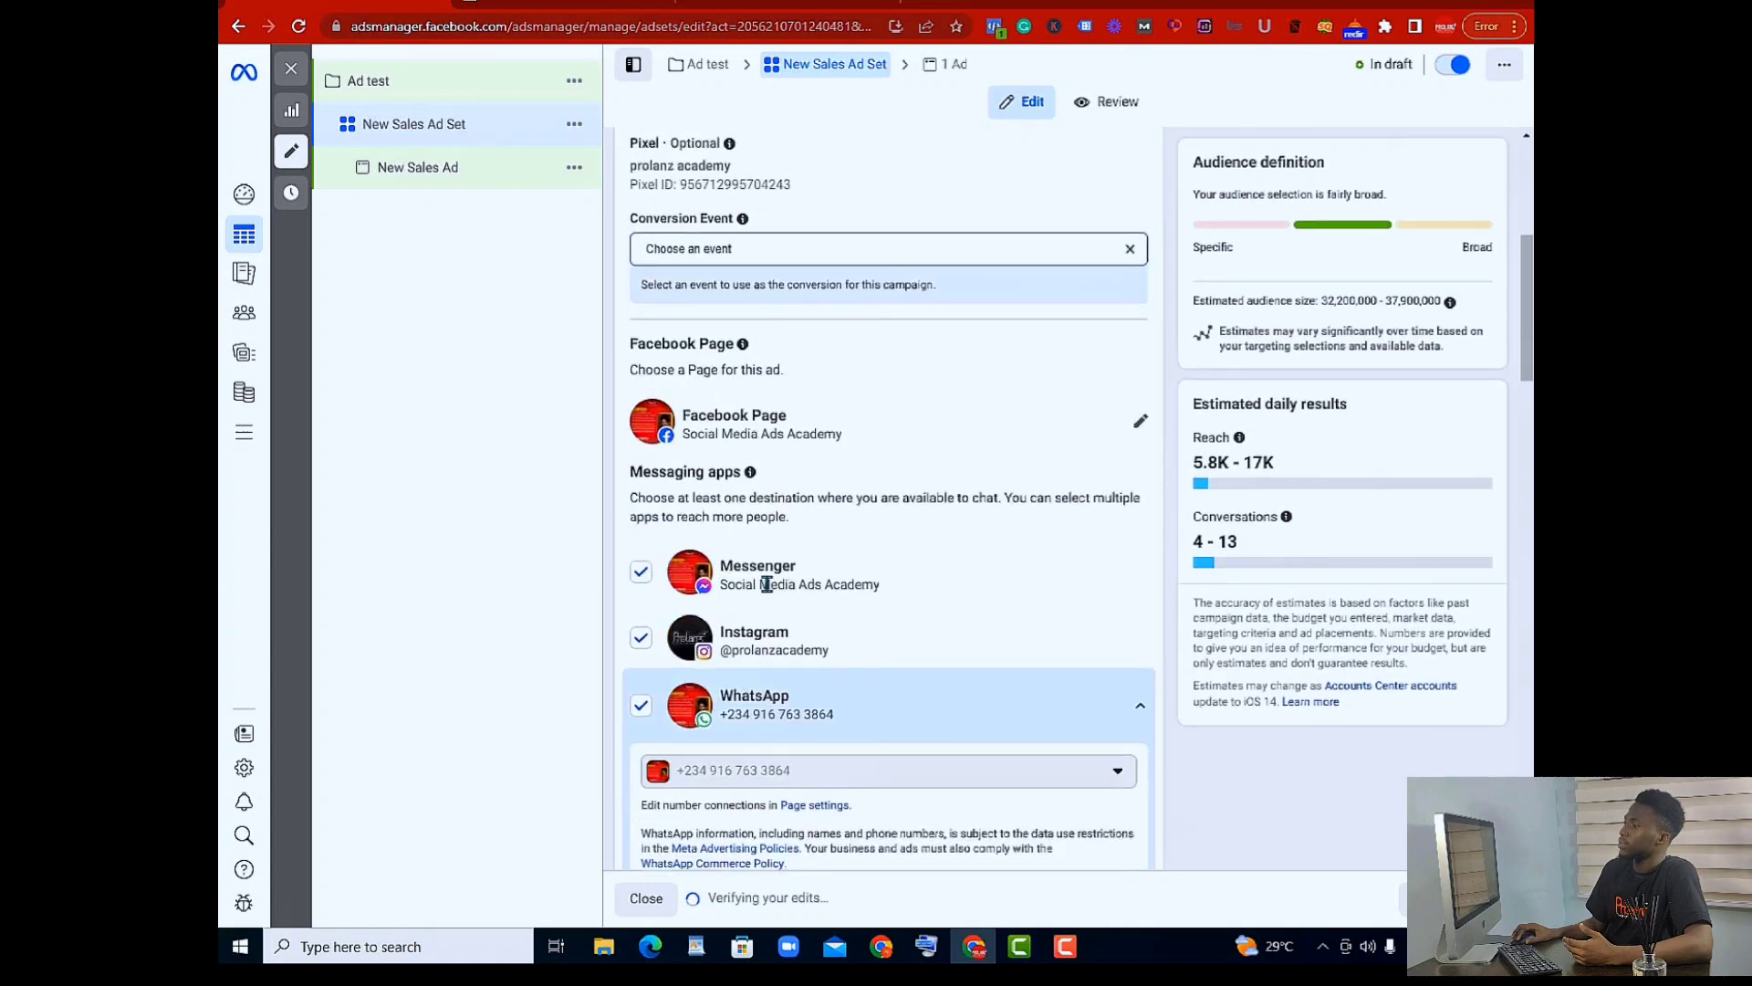
{"action": "left_click", "coordinate": [642, 572]}
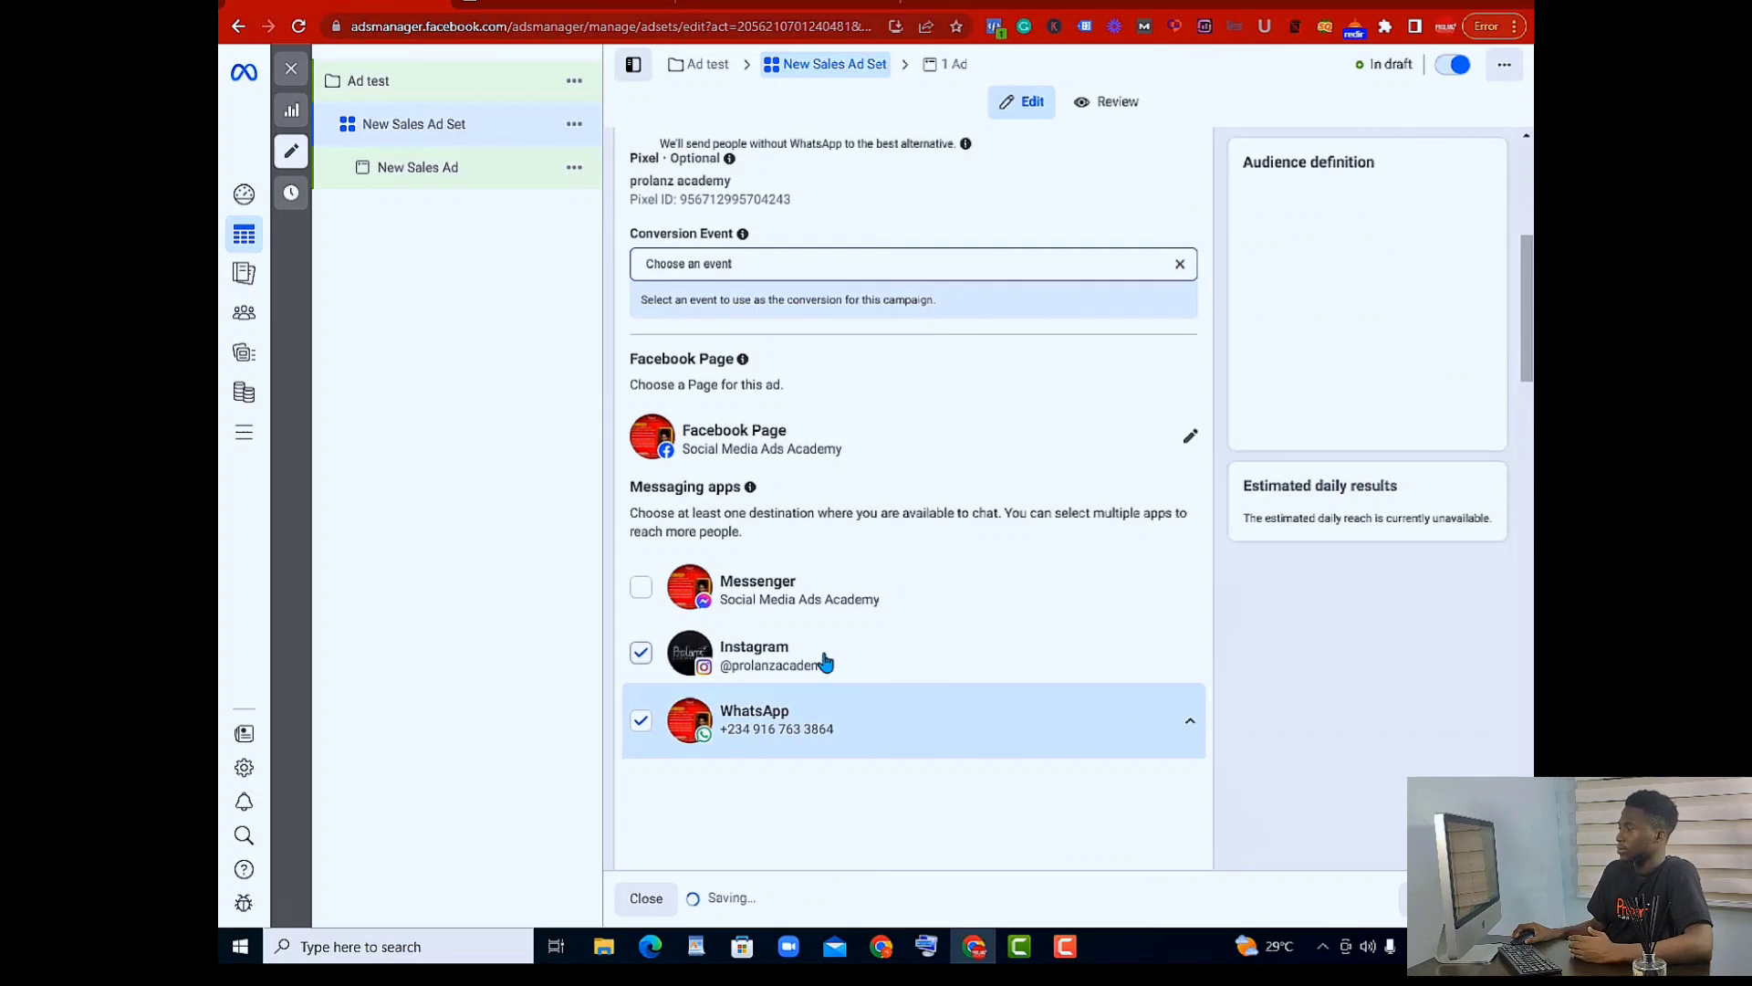
{"action": "scroll", "coordinate": [830, 667], "scroll_direction": "down", "scroll_amount": 5}
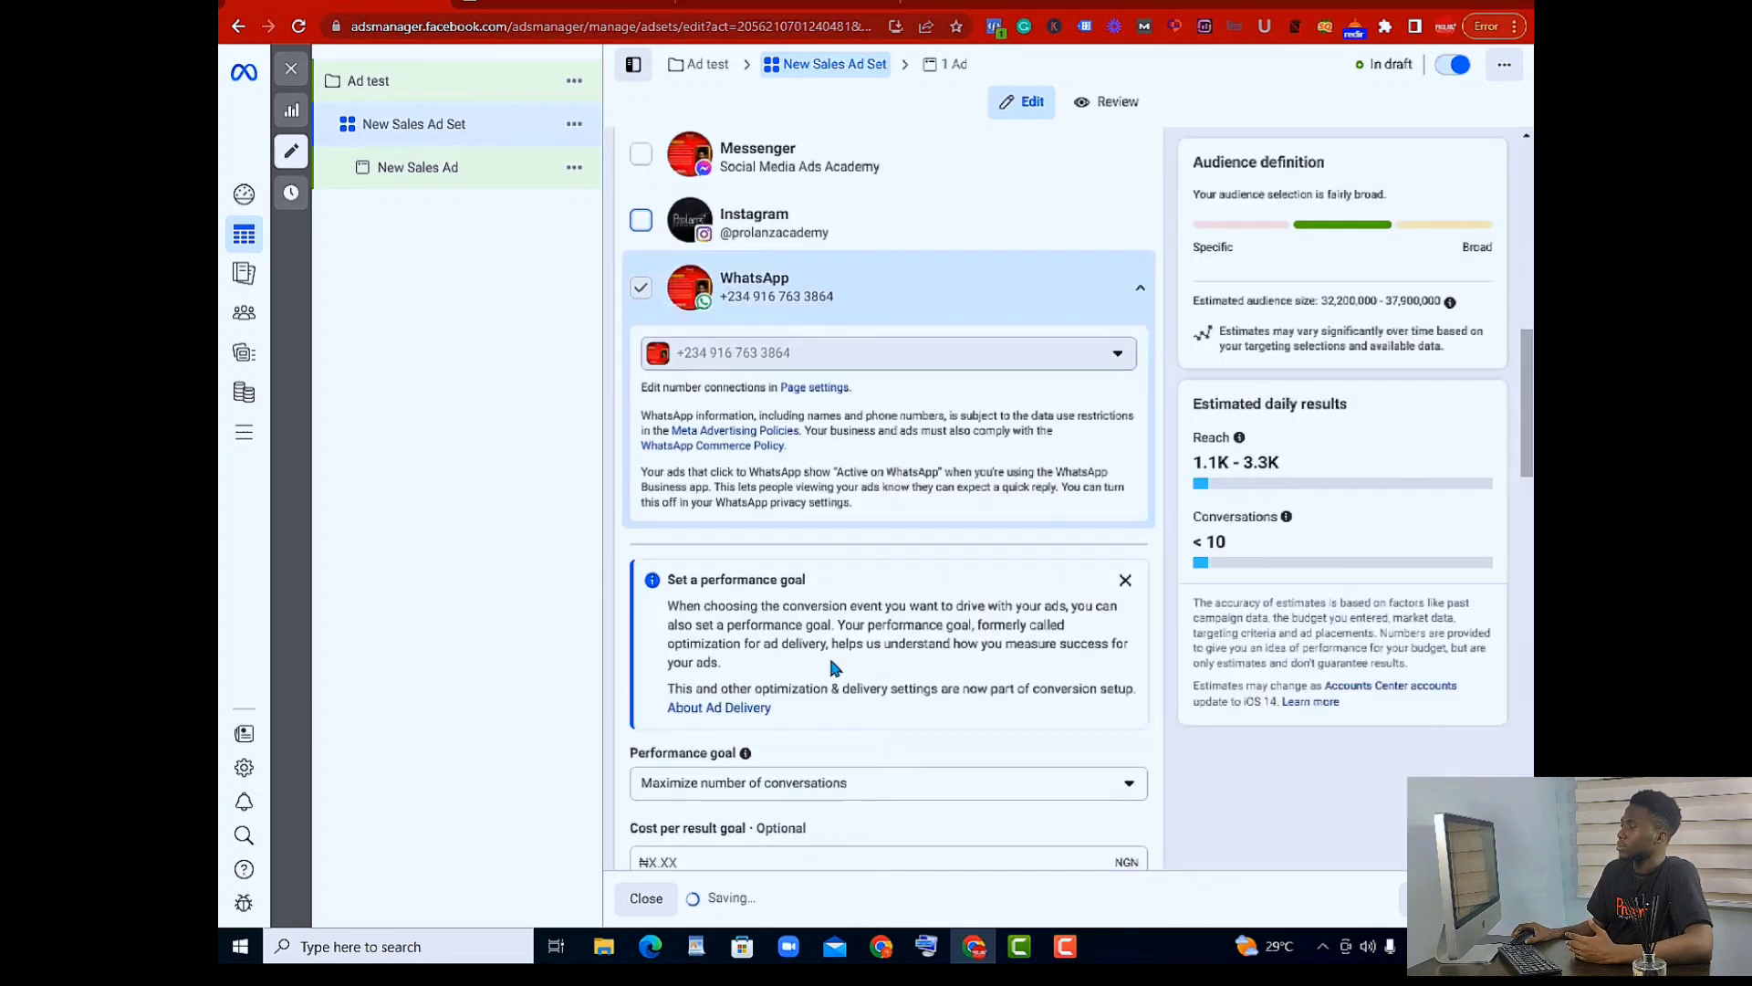
Examine the ad set's performance goal options, budget and schedule, audience and placement settings
{"action": "scroll", "coordinate": [840, 671], "scroll_direction": "down", "scroll_amount": 2}
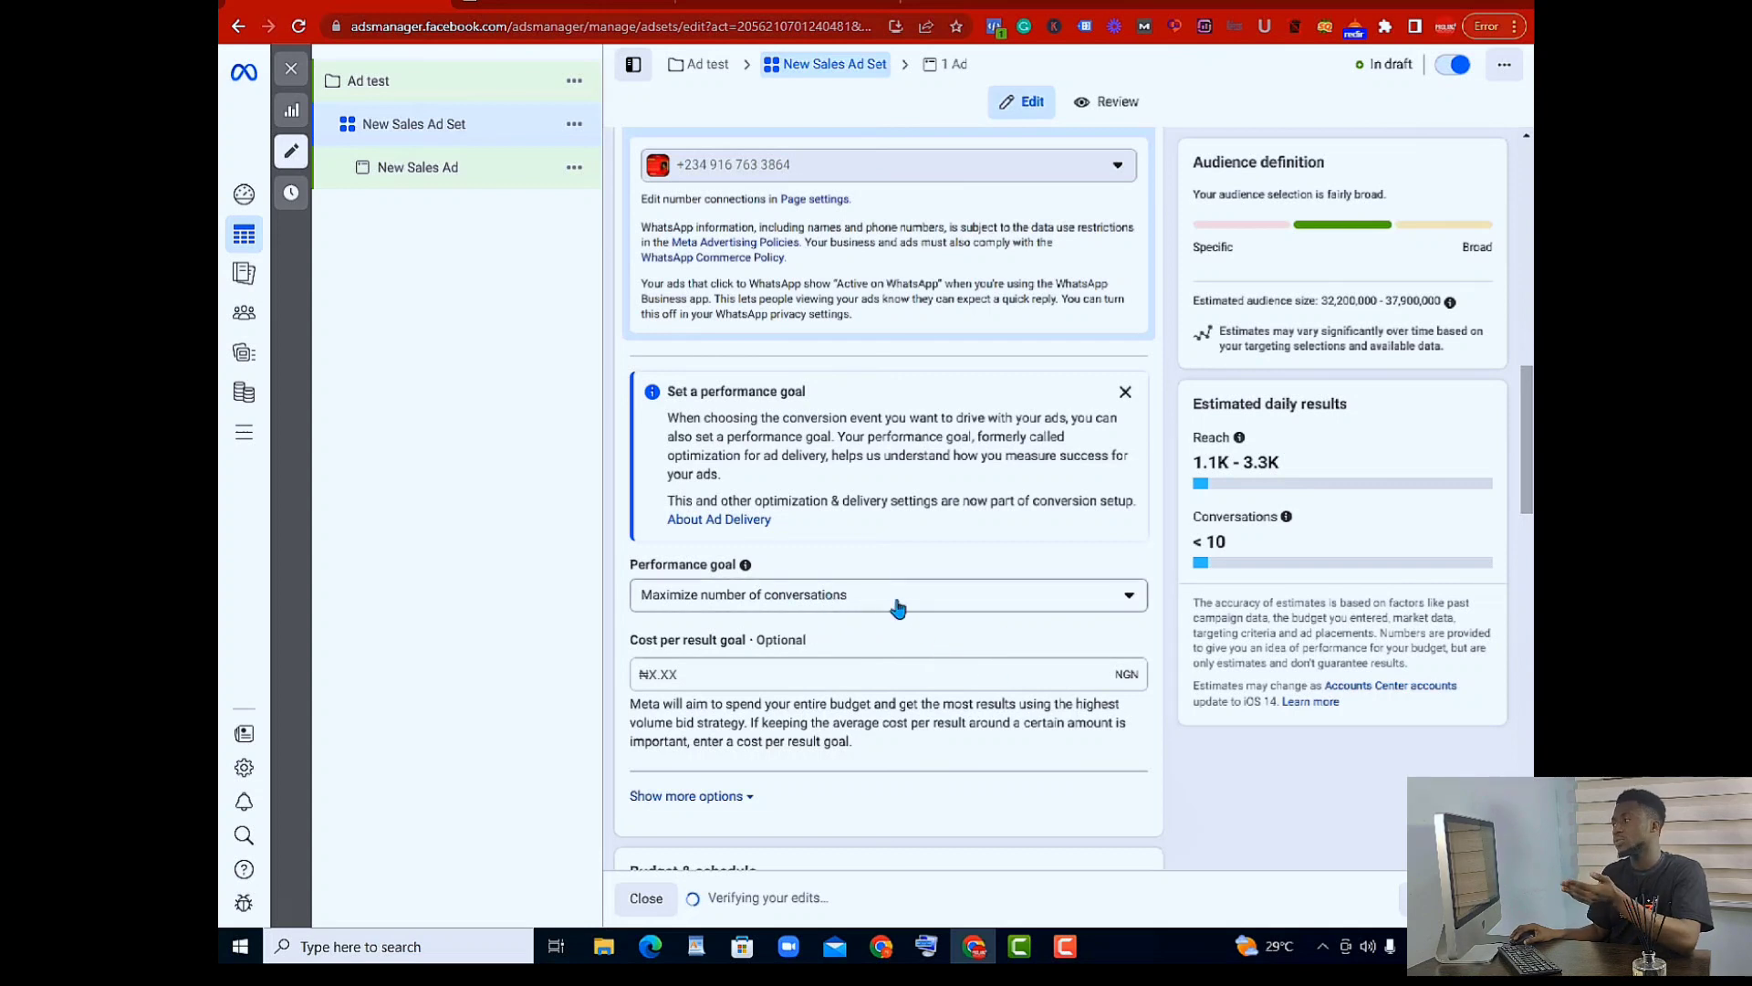
{"action": "left_click", "coordinate": [1129, 600]}
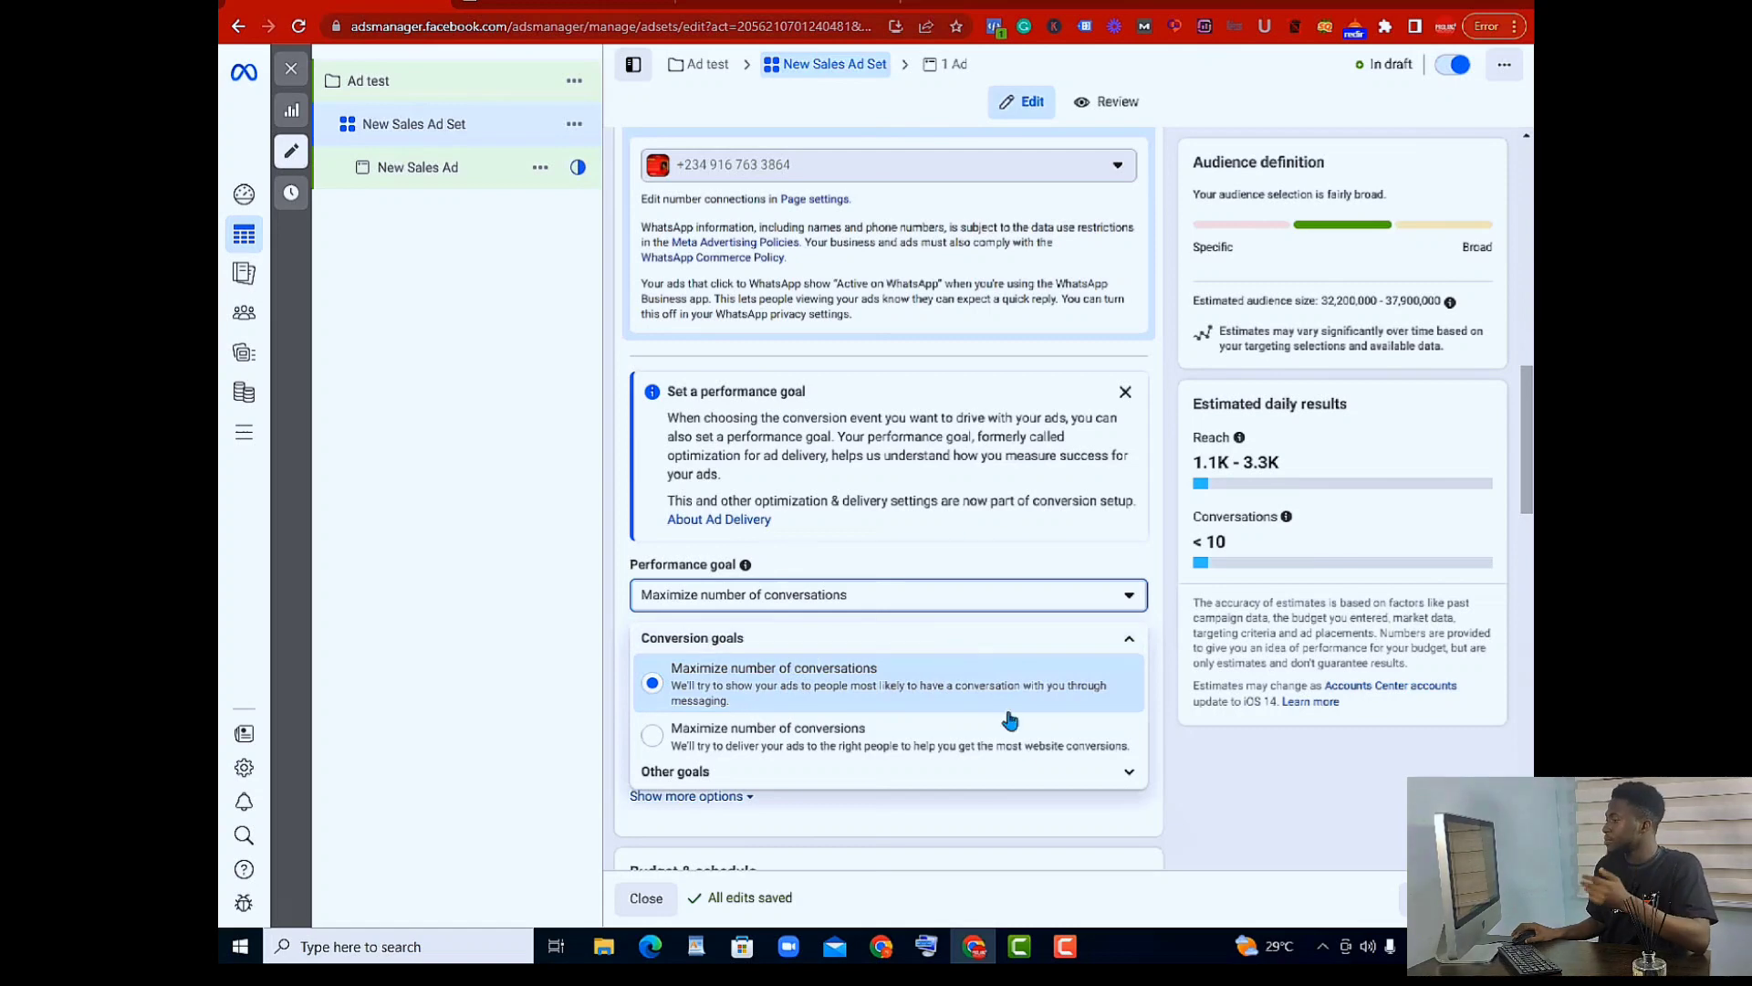
{"action": "left_click", "coordinate": [1215, 790]}
{"action": "scroll", "coordinate": [890, 630], "scroll_direction": "down", "scroll_amount": 4}
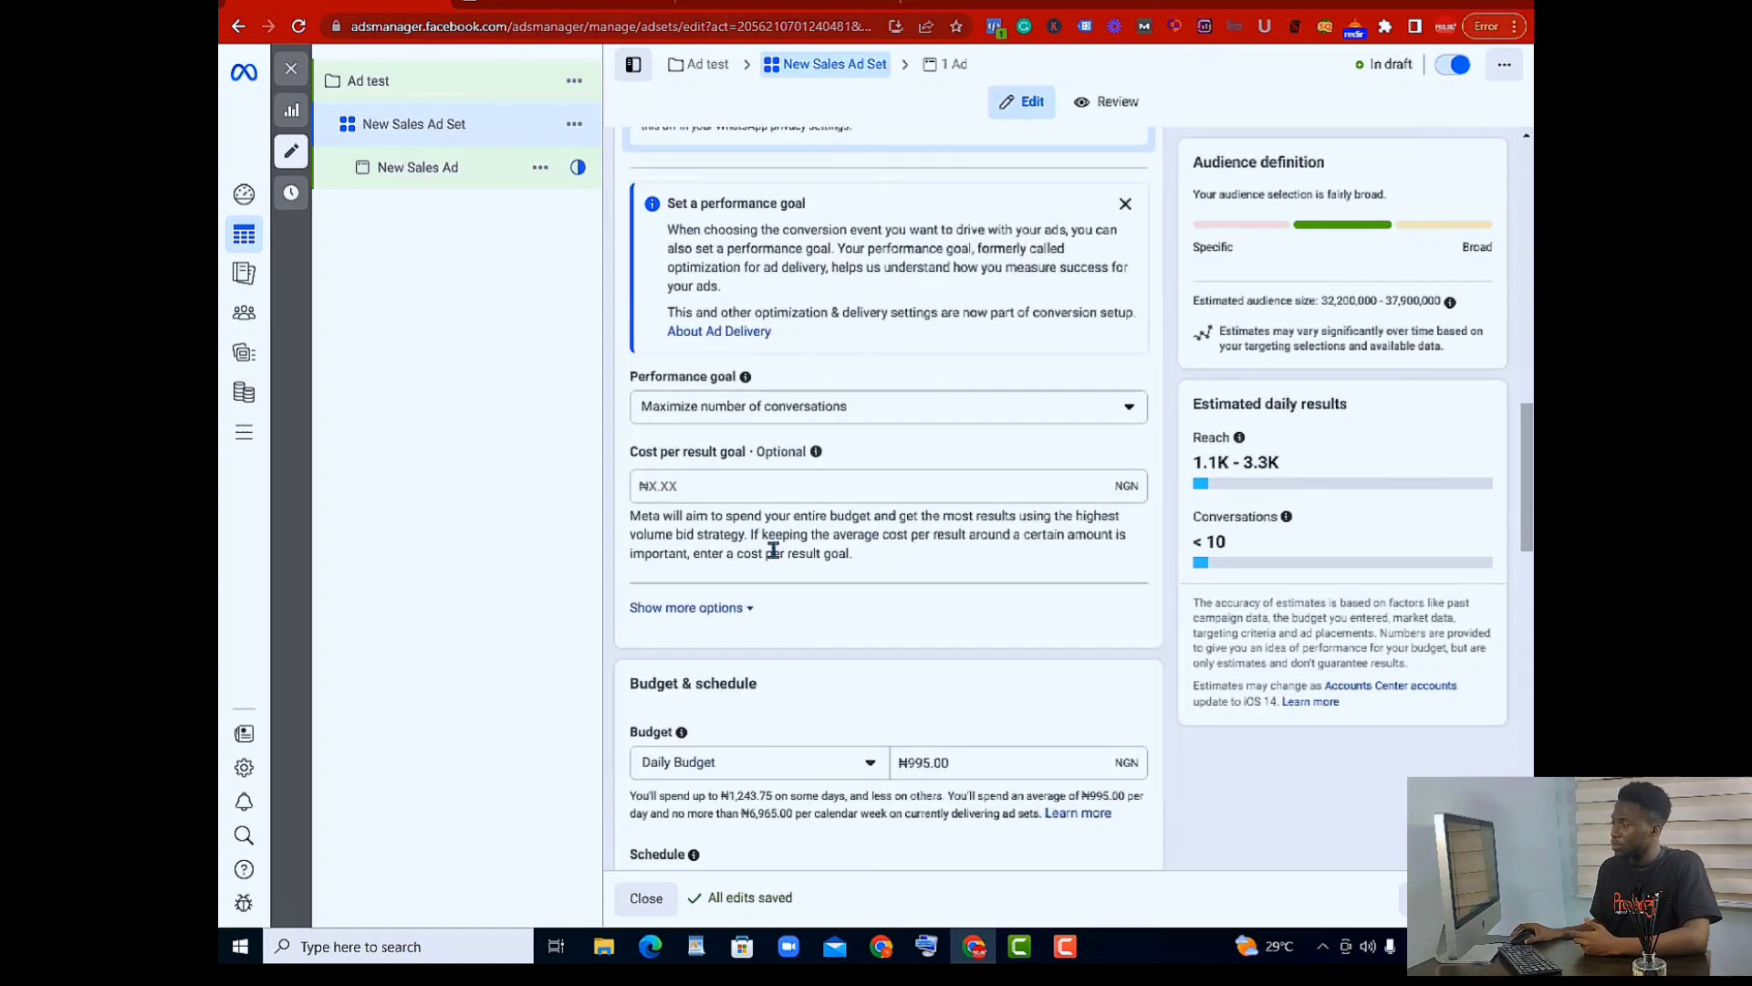
{"action": "scroll", "coordinate": [915, 615], "scroll_direction": "down", "scroll_amount": 3}
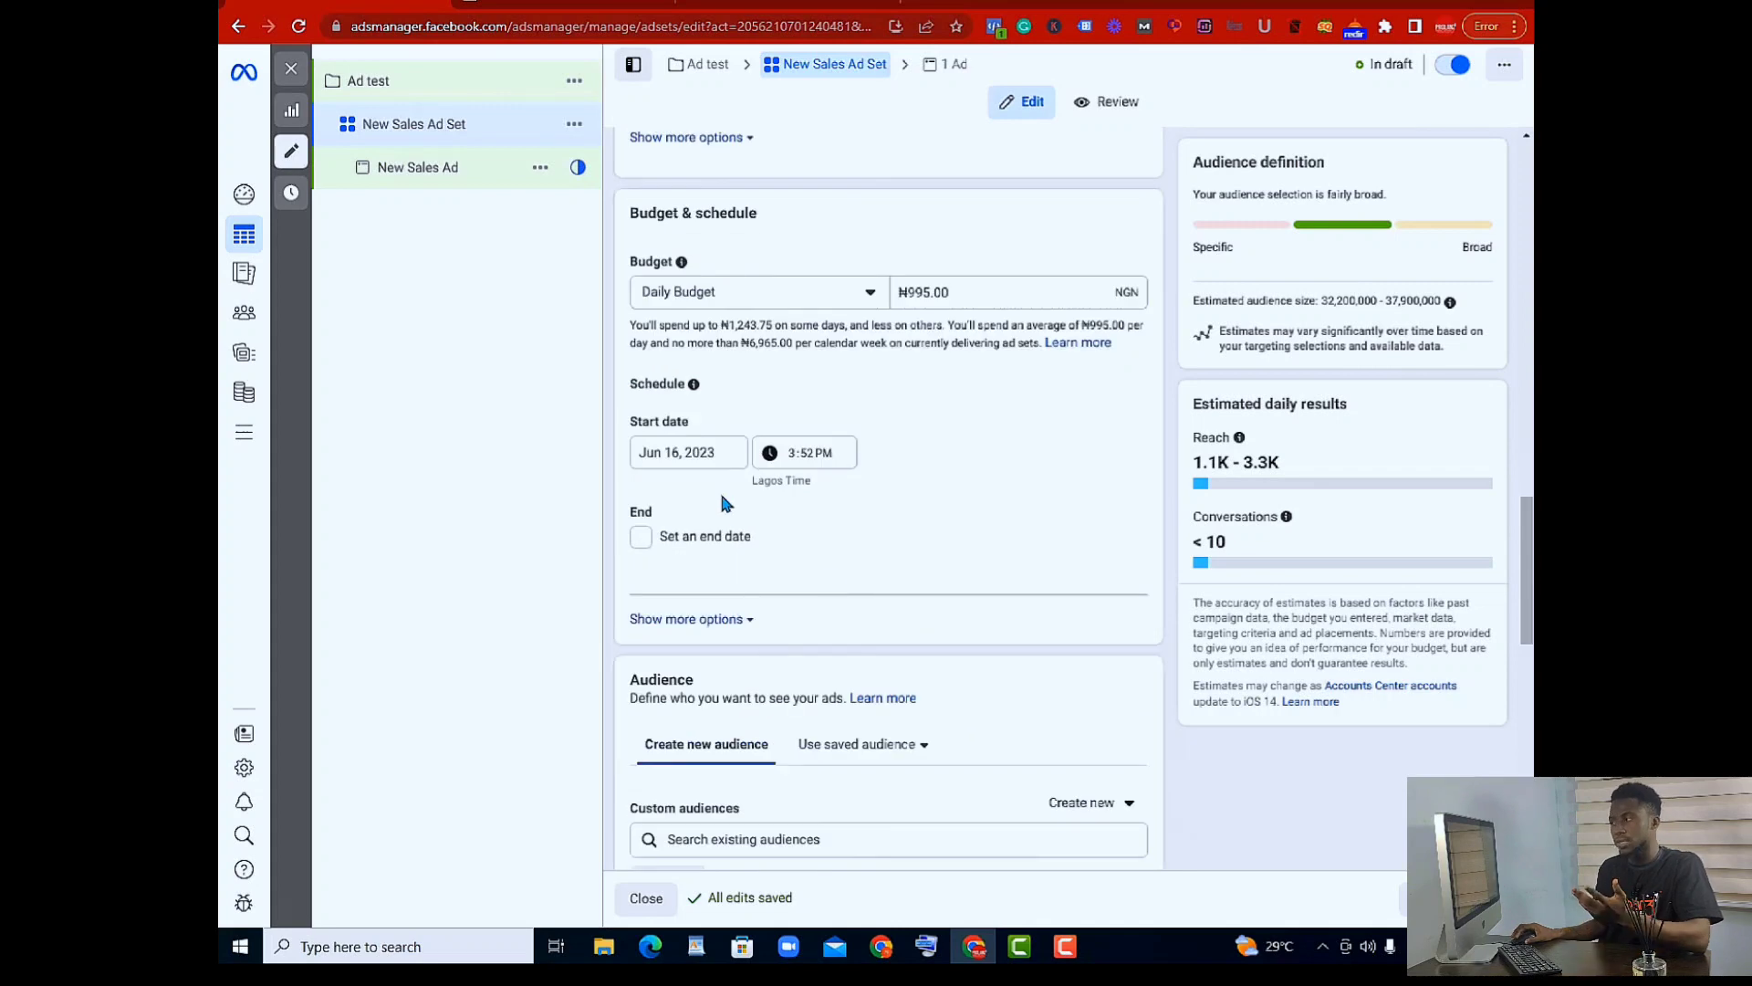
{"action": "scroll", "coordinate": [871, 607], "scroll_direction": "down", "scroll_amount": 3}
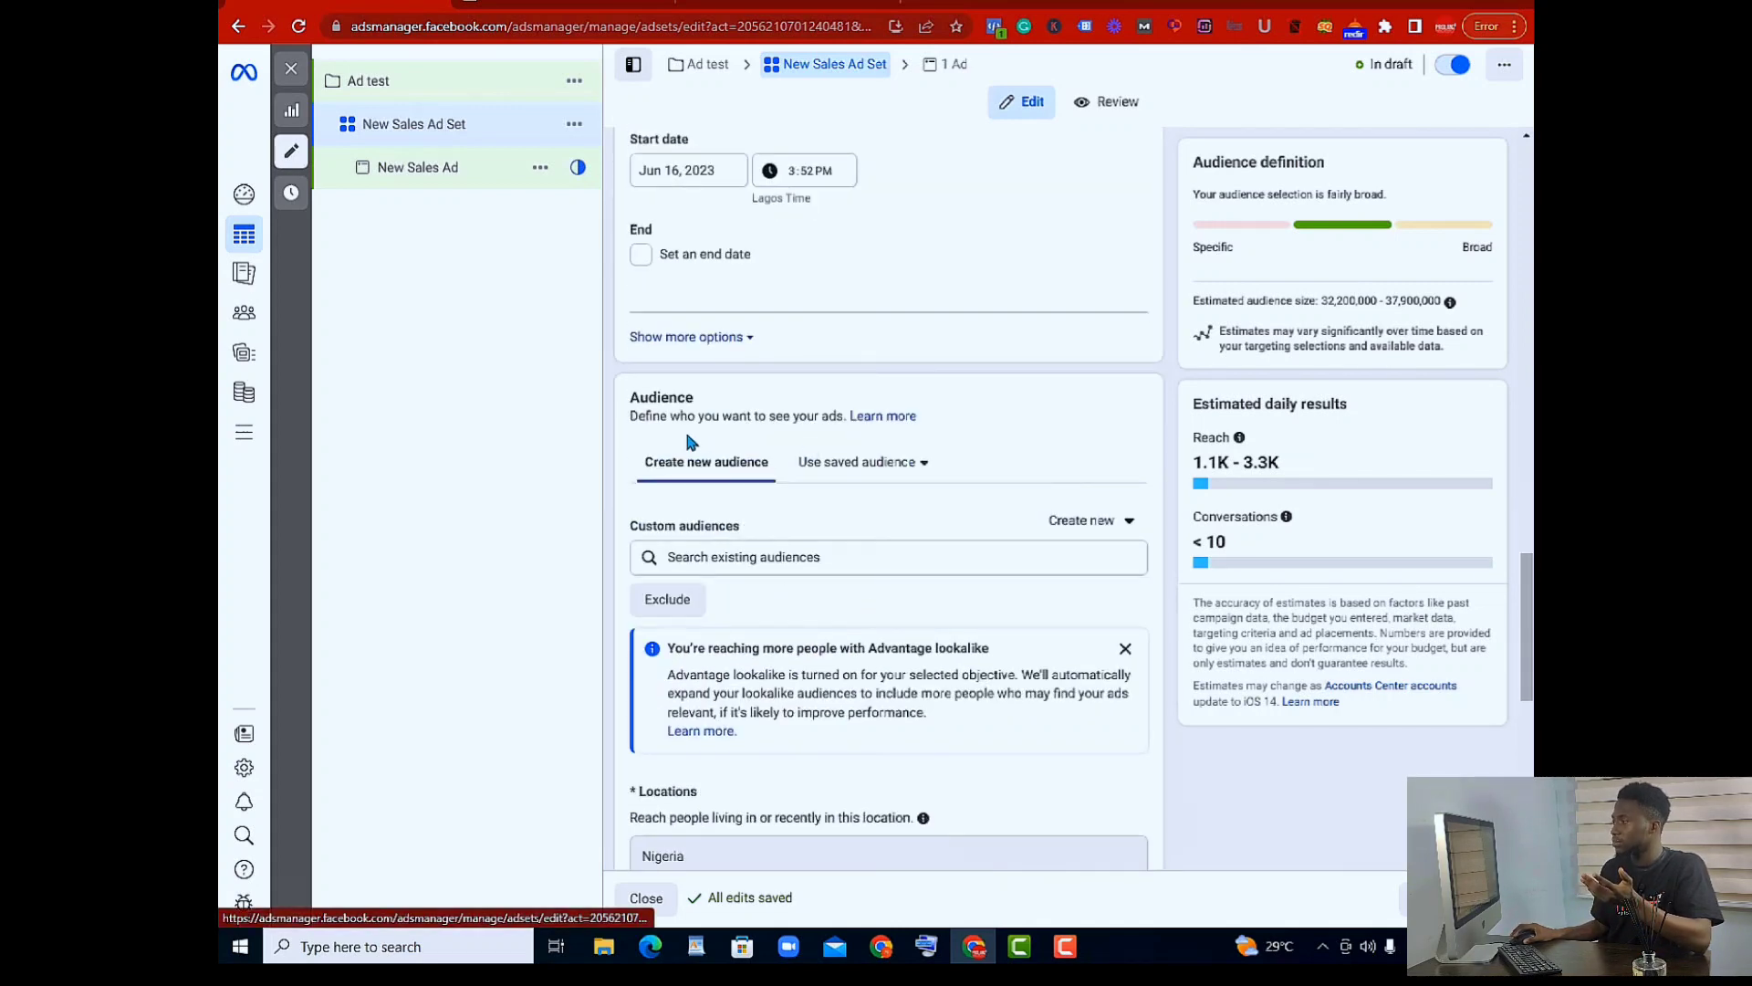
{"action": "scroll", "coordinate": [778, 593], "scroll_direction": "down", "scroll_amount": 3}
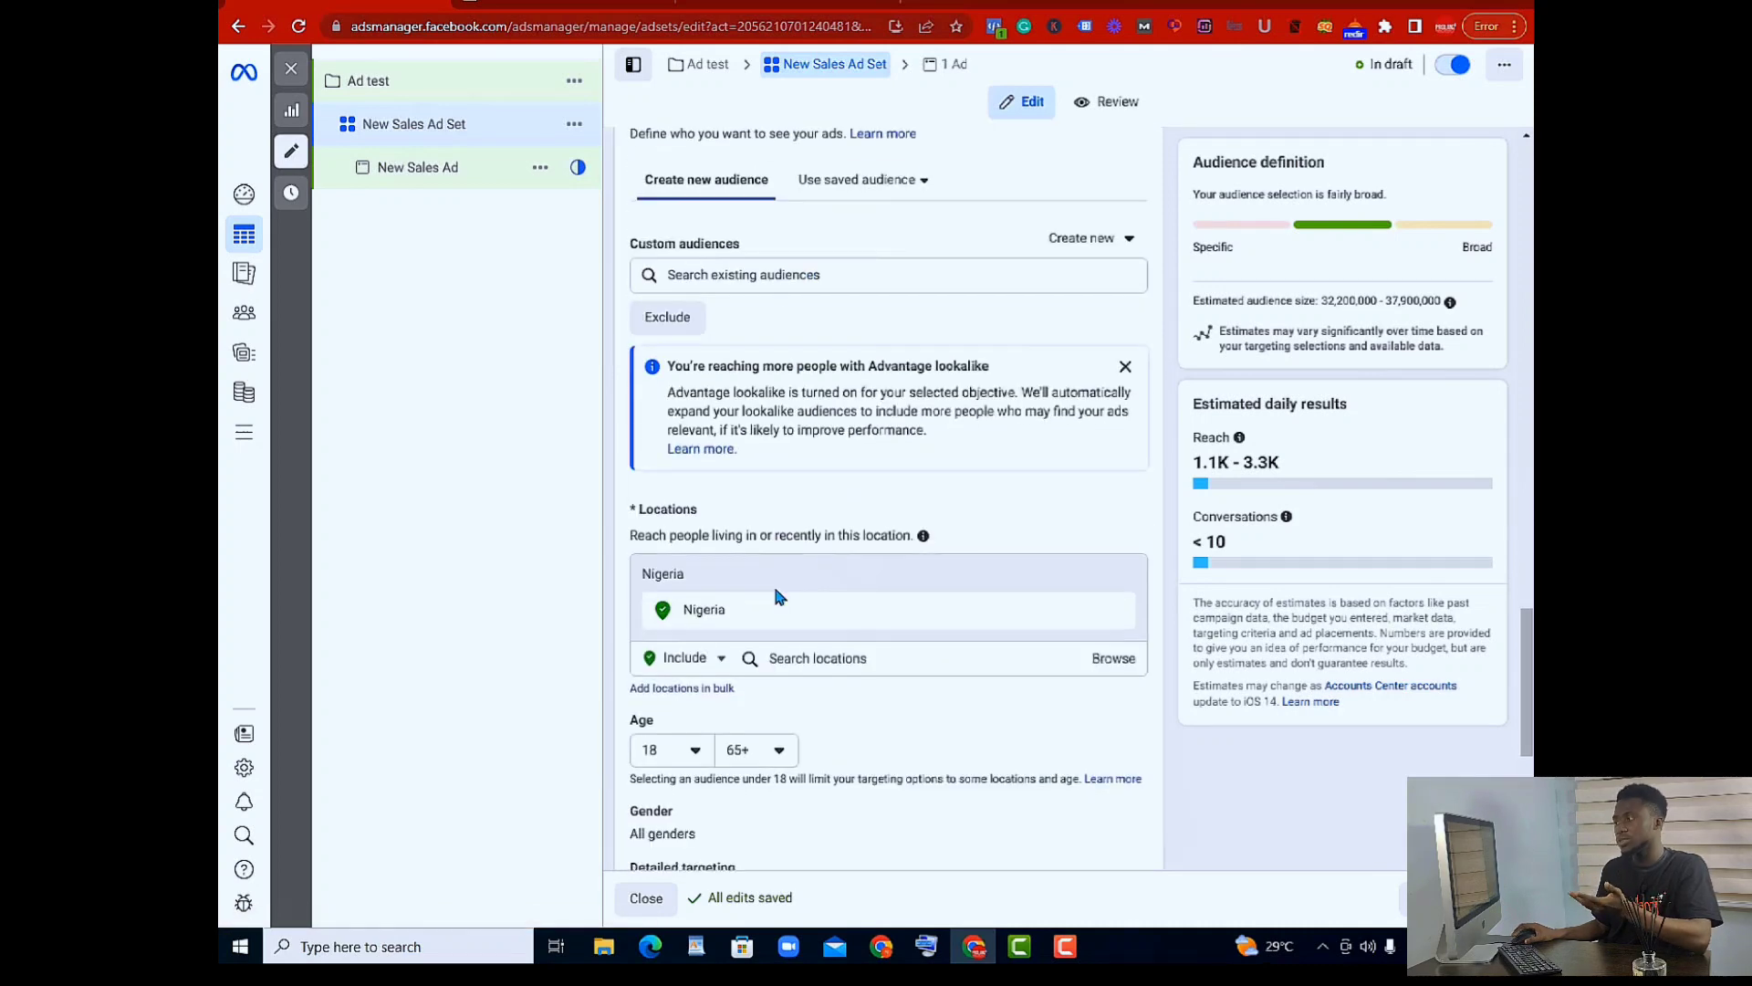
{"action": "scroll", "coordinate": [785, 604], "scroll_direction": "down", "scroll_amount": 4}
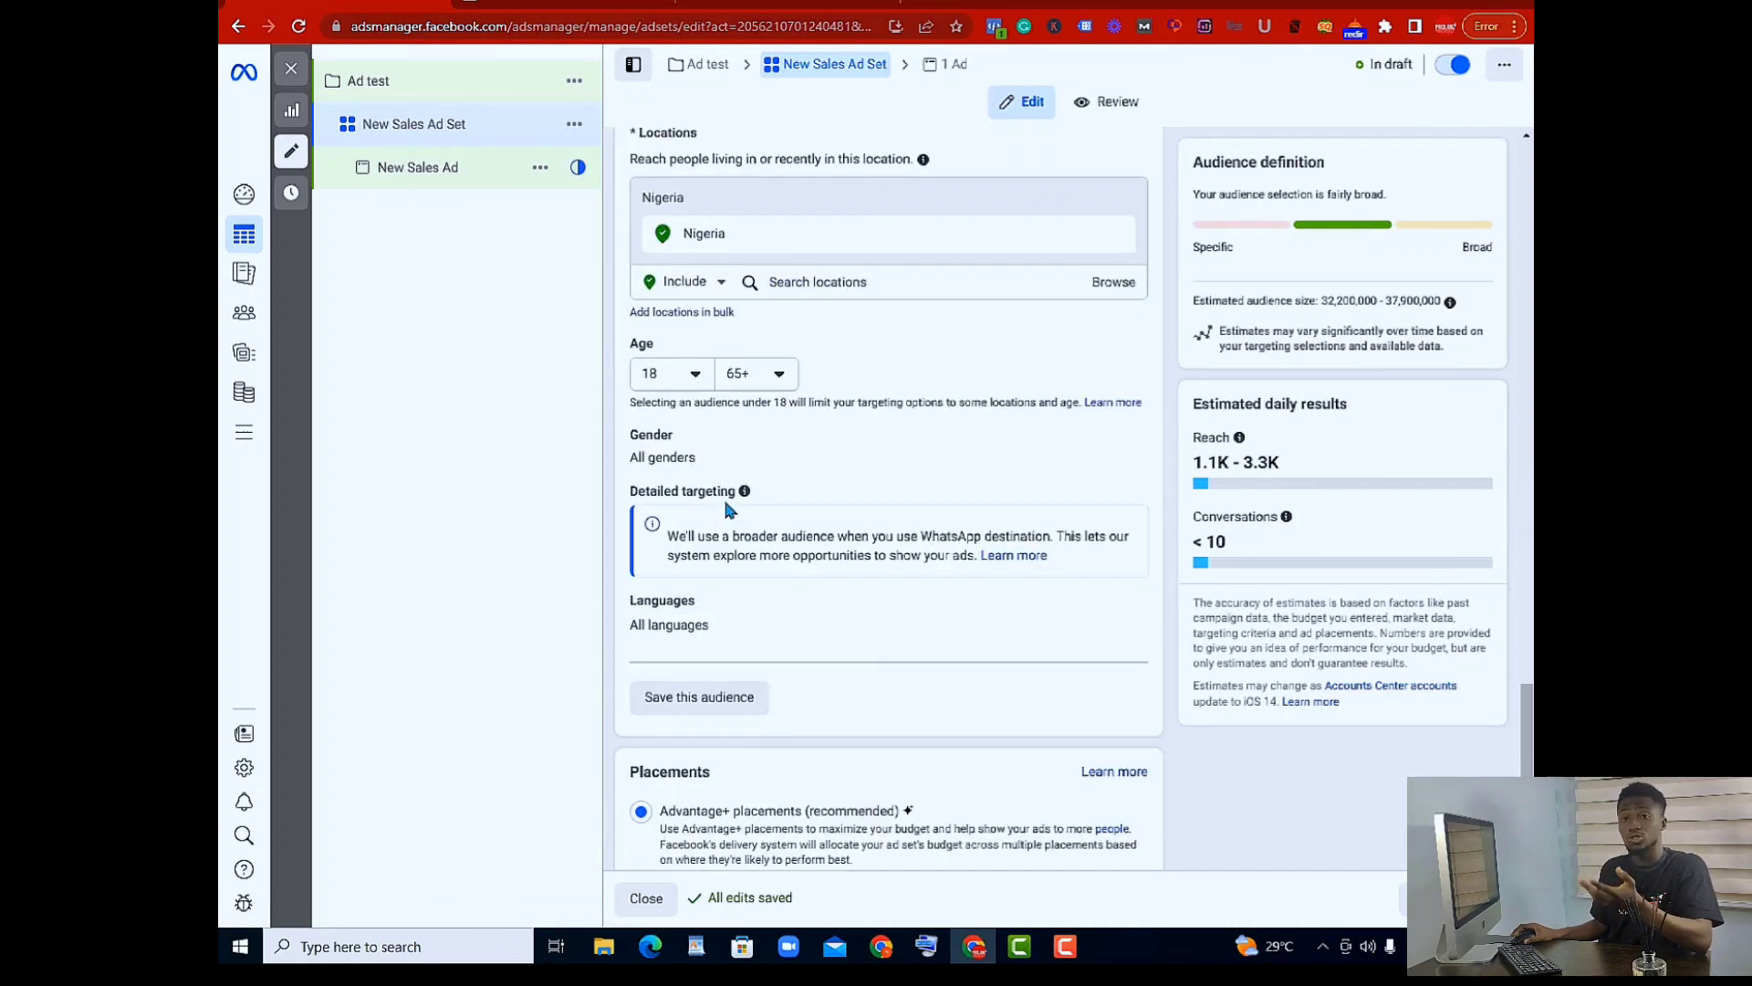
{"action": "scroll", "coordinate": [727, 498], "scroll_direction": "down", "scroll_amount": 1}
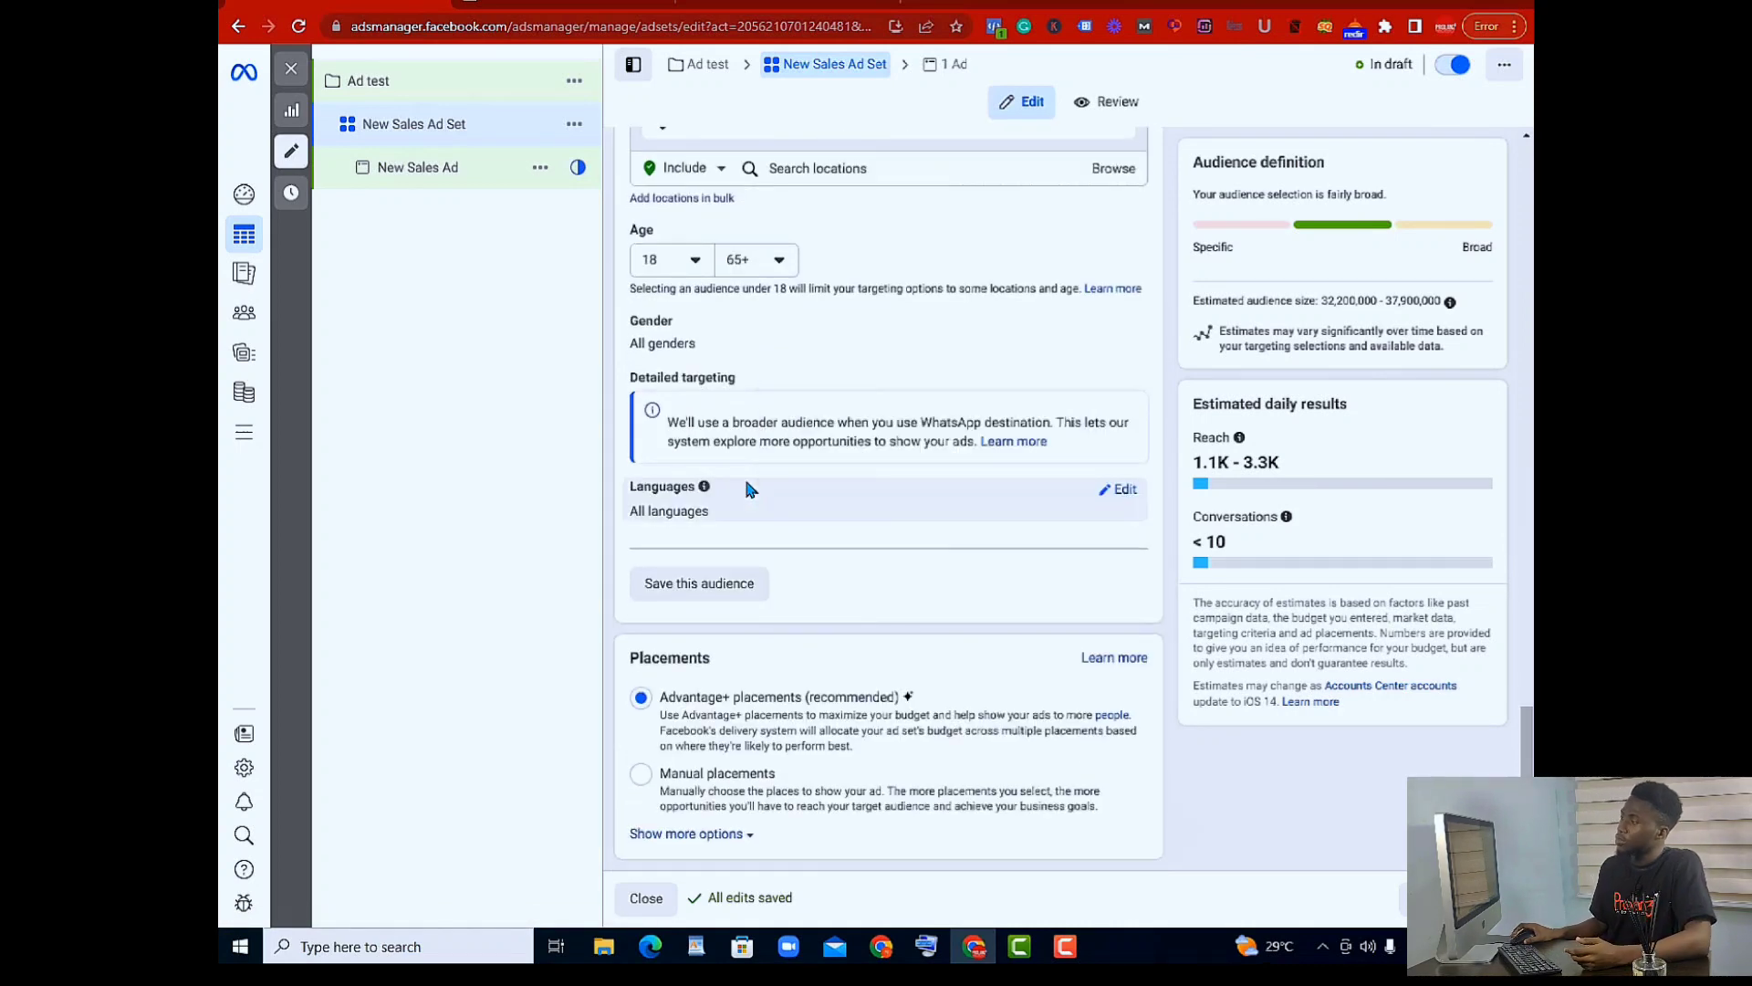
Open the sales ad, set its ad setup to Use existing post and disable Multi-advertiser ads
{"action": "left_click", "coordinate": [452, 175]}
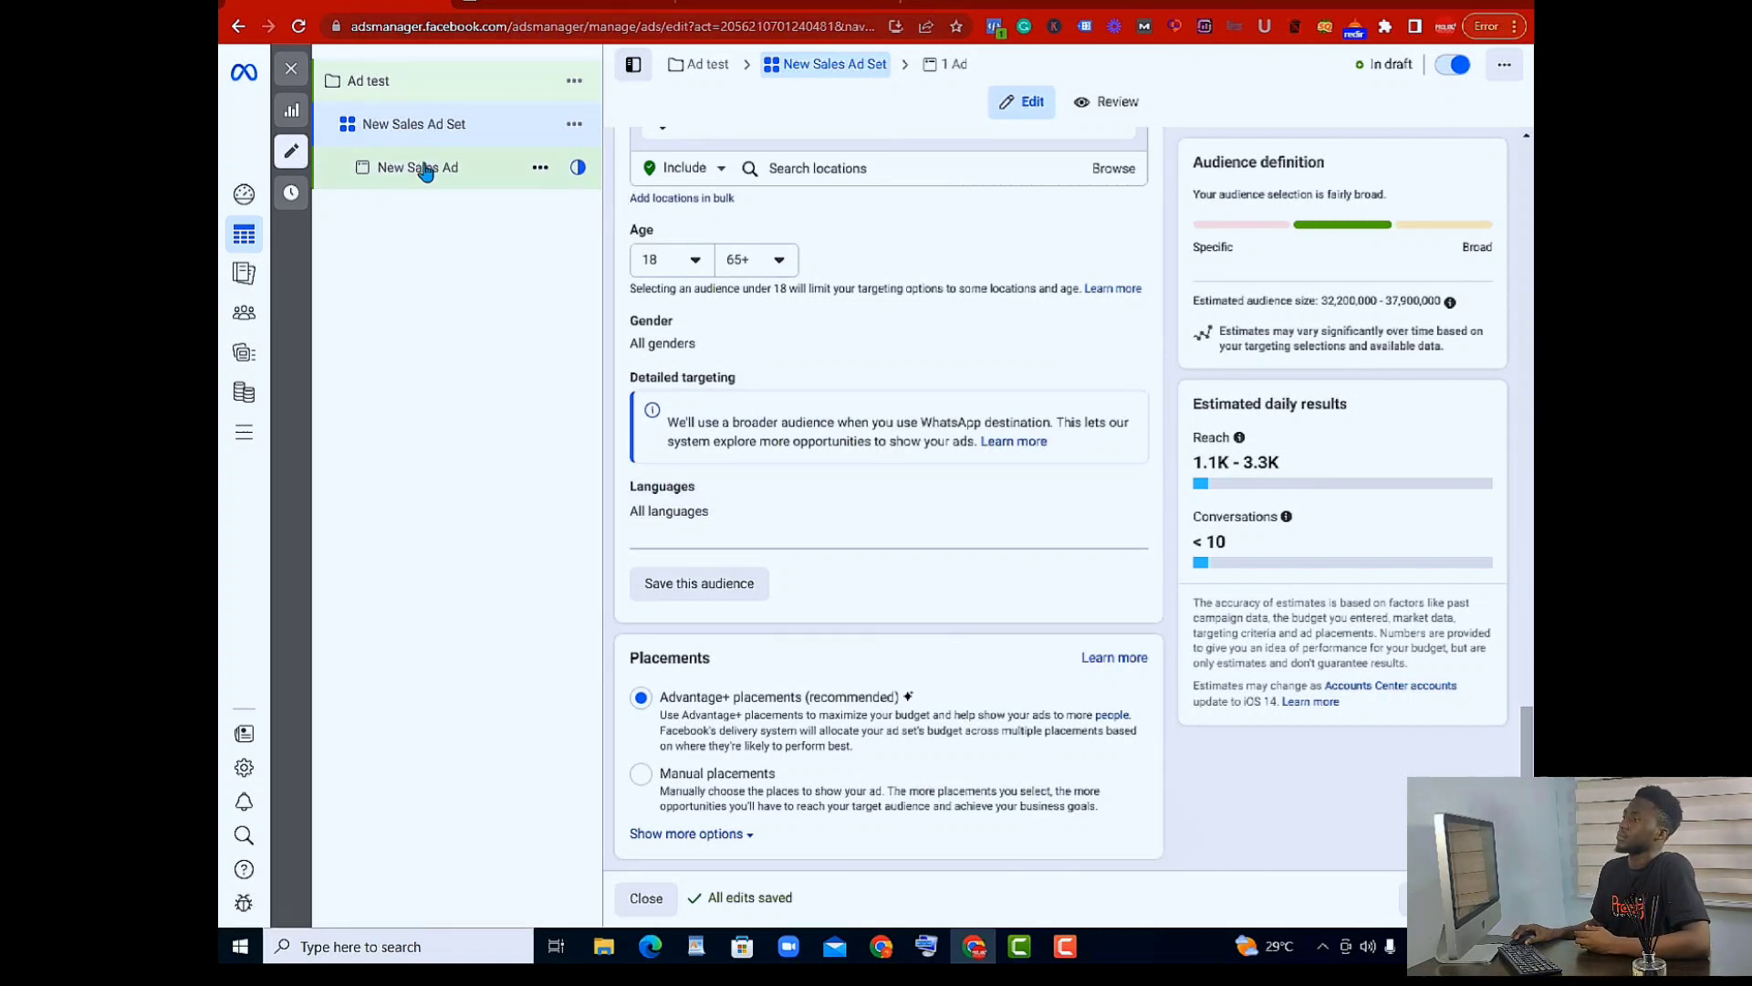
{"action": "left_click", "coordinate": [426, 171]}
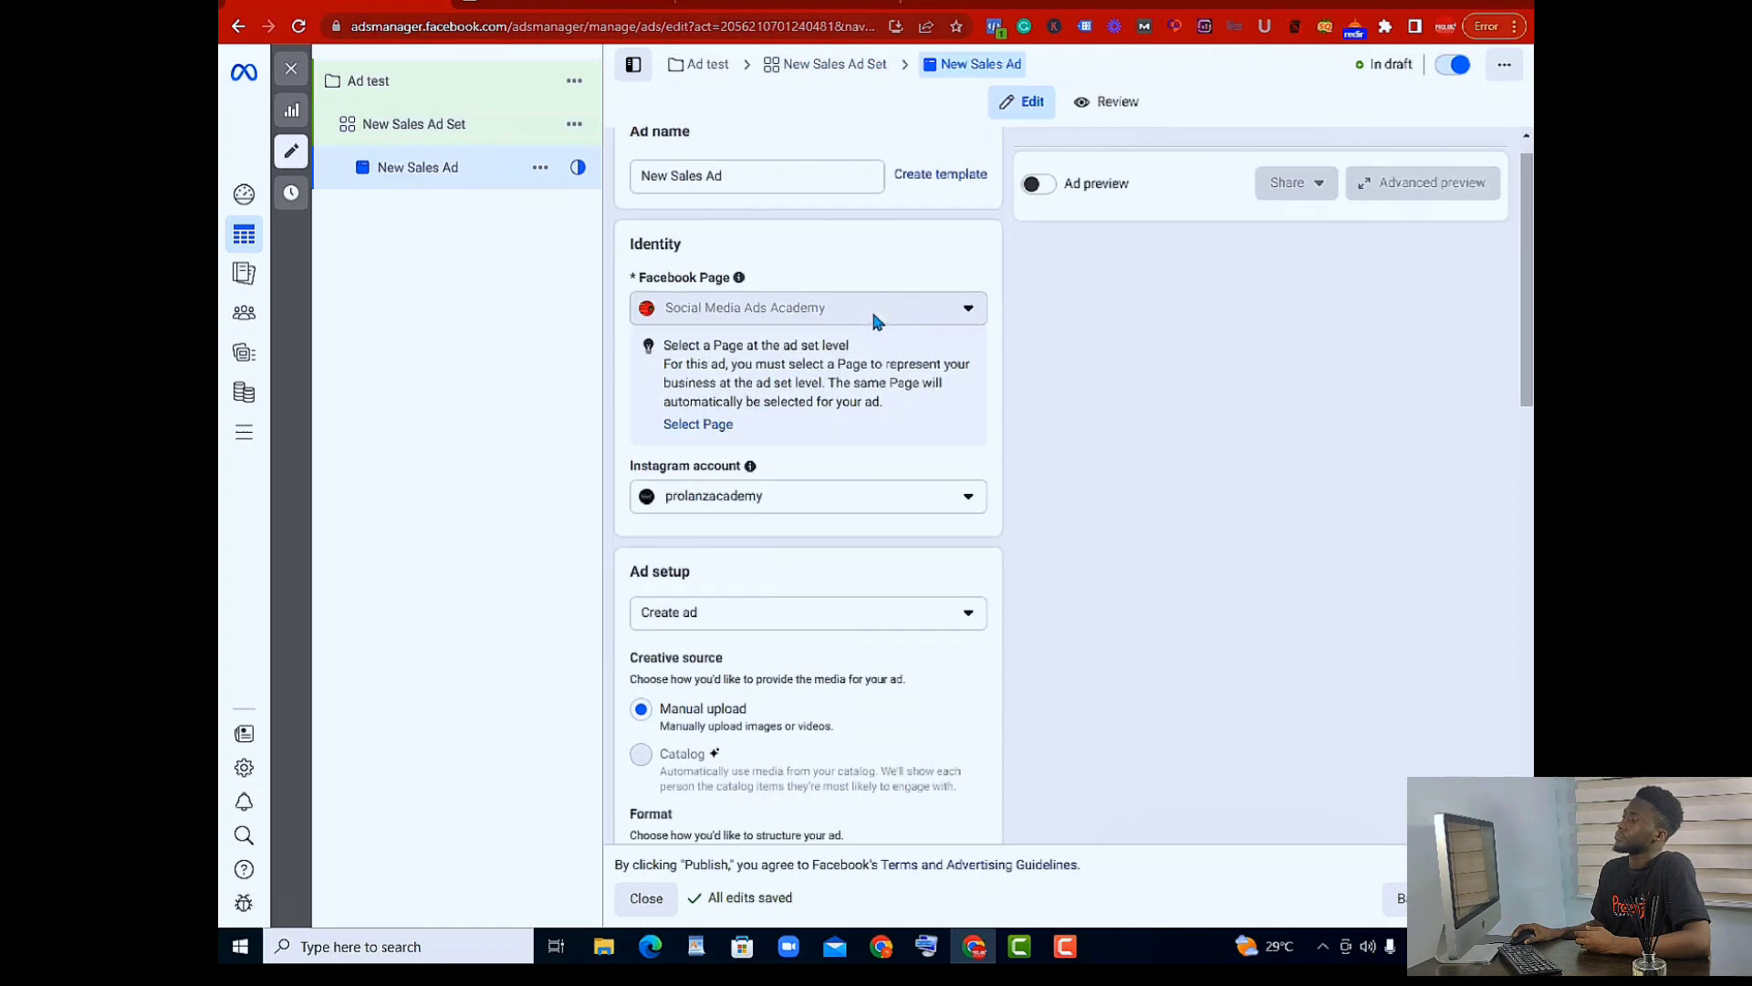
{"action": "scroll", "coordinate": [871, 309], "scroll_direction": "down", "scroll_amount": 2}
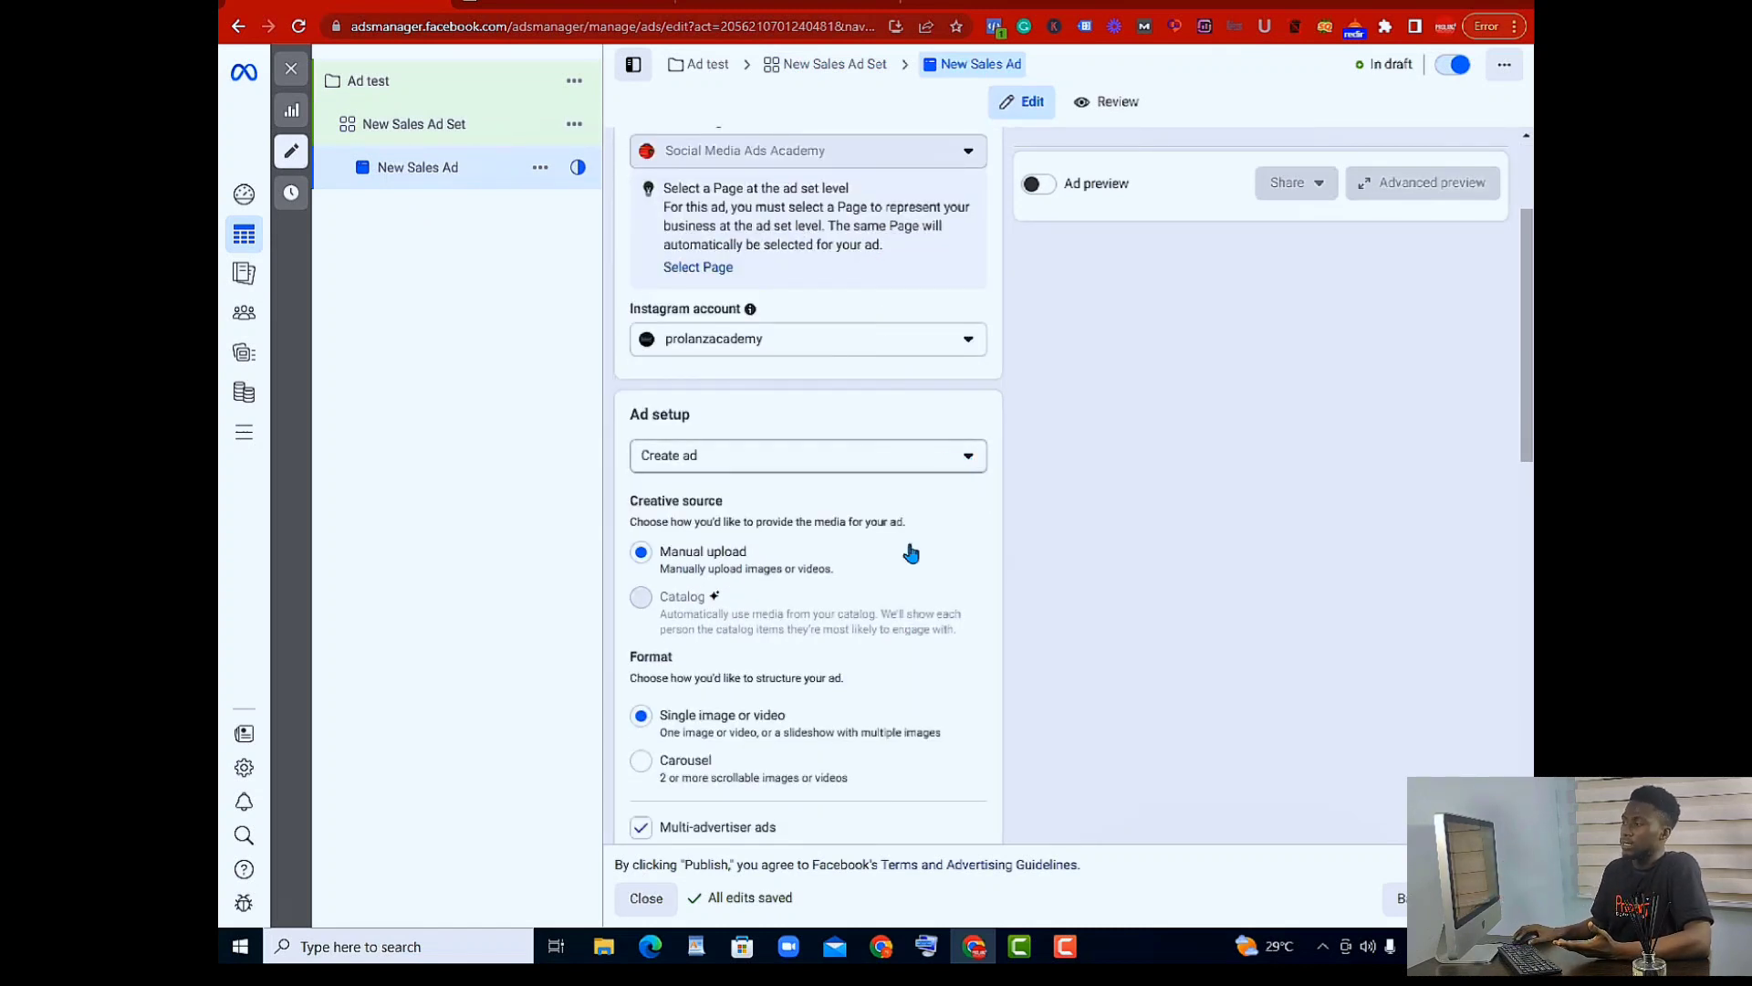
{"action": "left_click", "coordinate": [970, 459]}
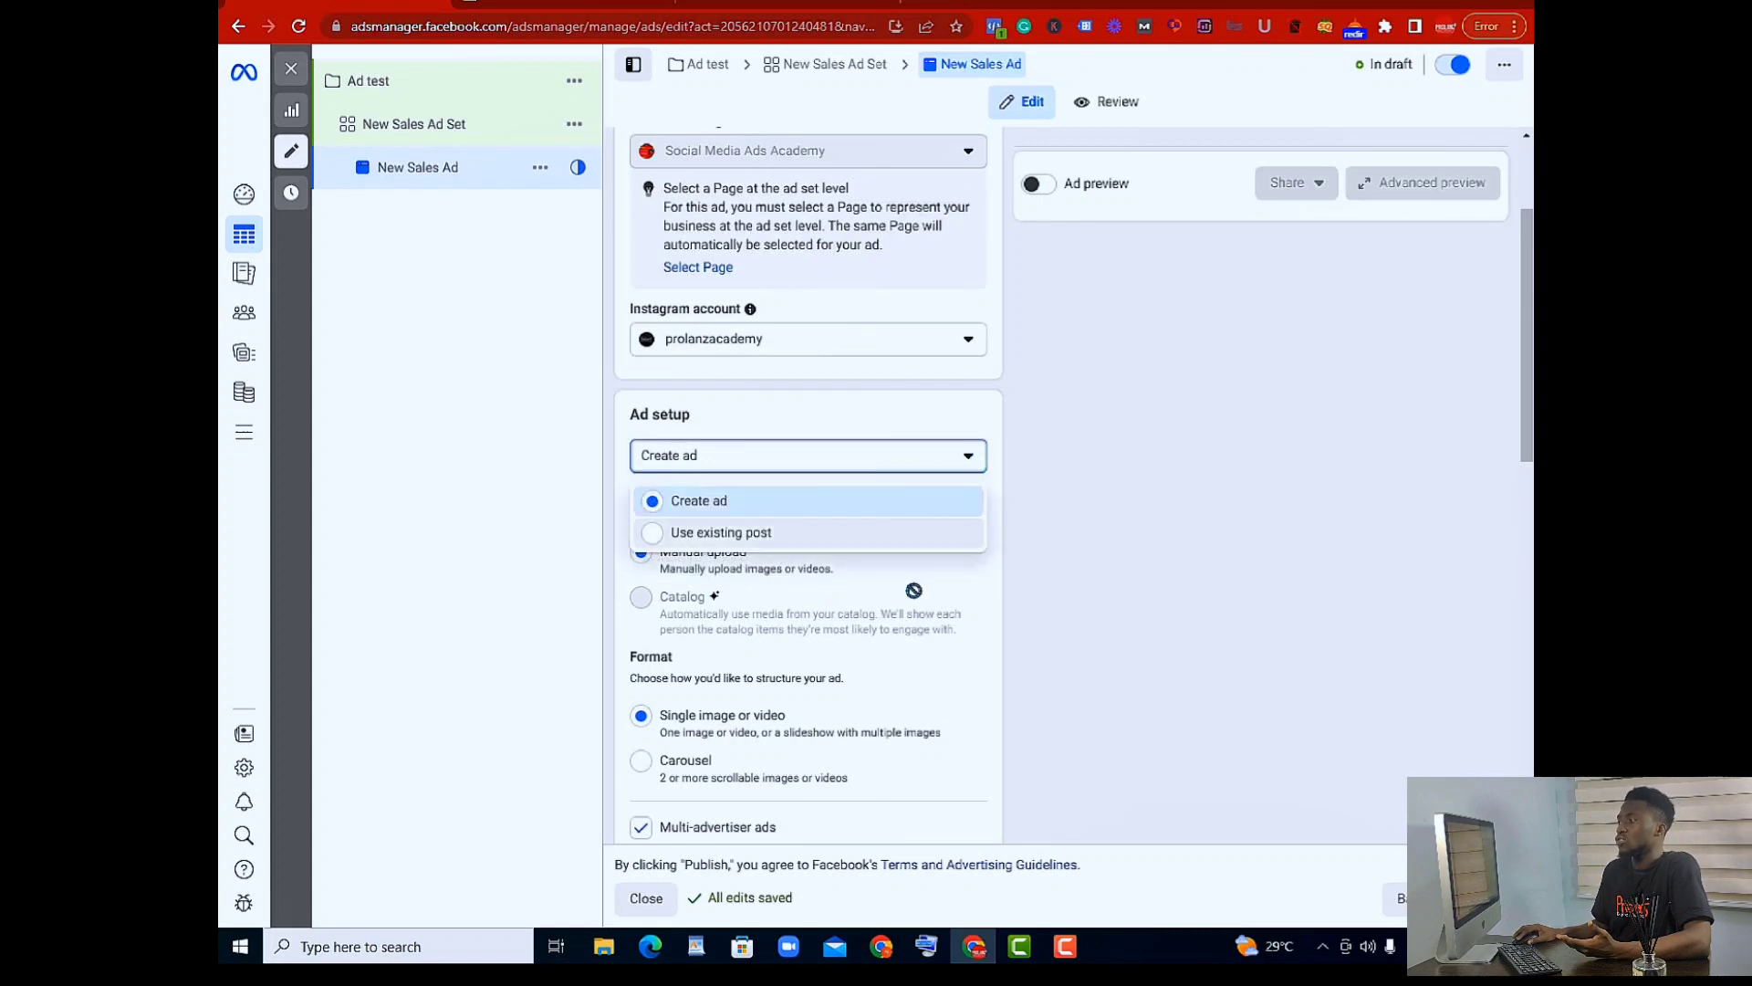
{"action": "left_click", "coordinate": [958, 534]}
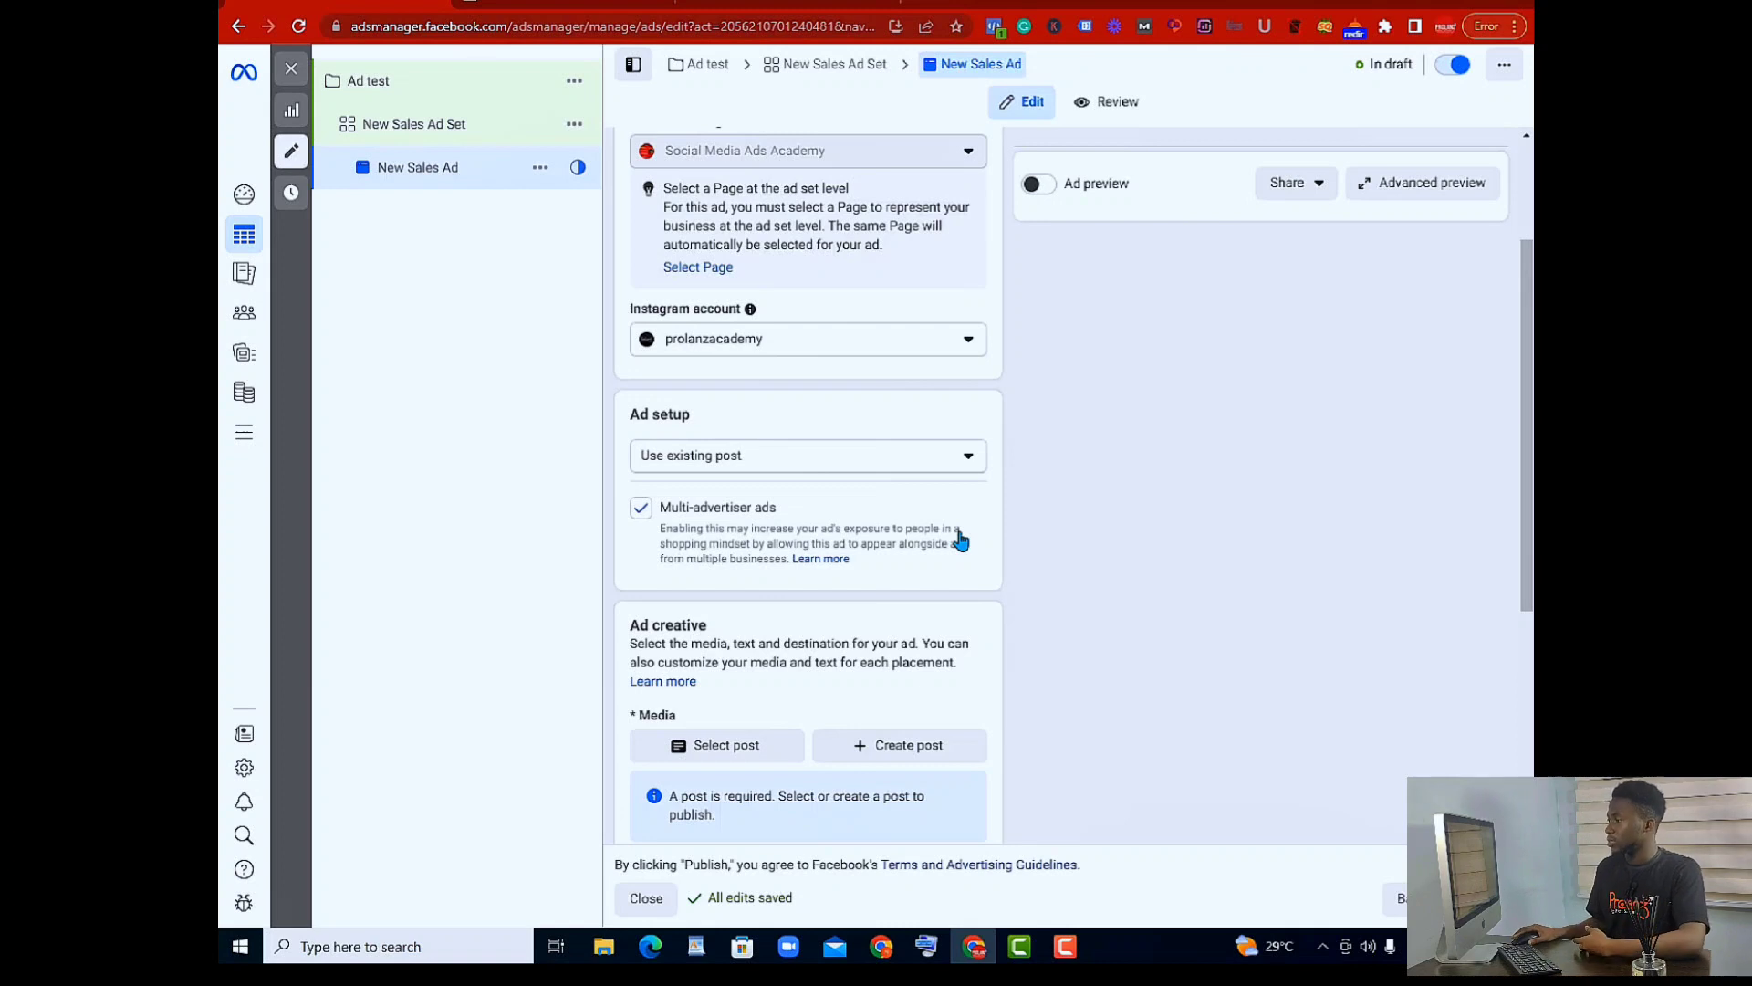
{"action": "left_click", "coordinate": [642, 511]}
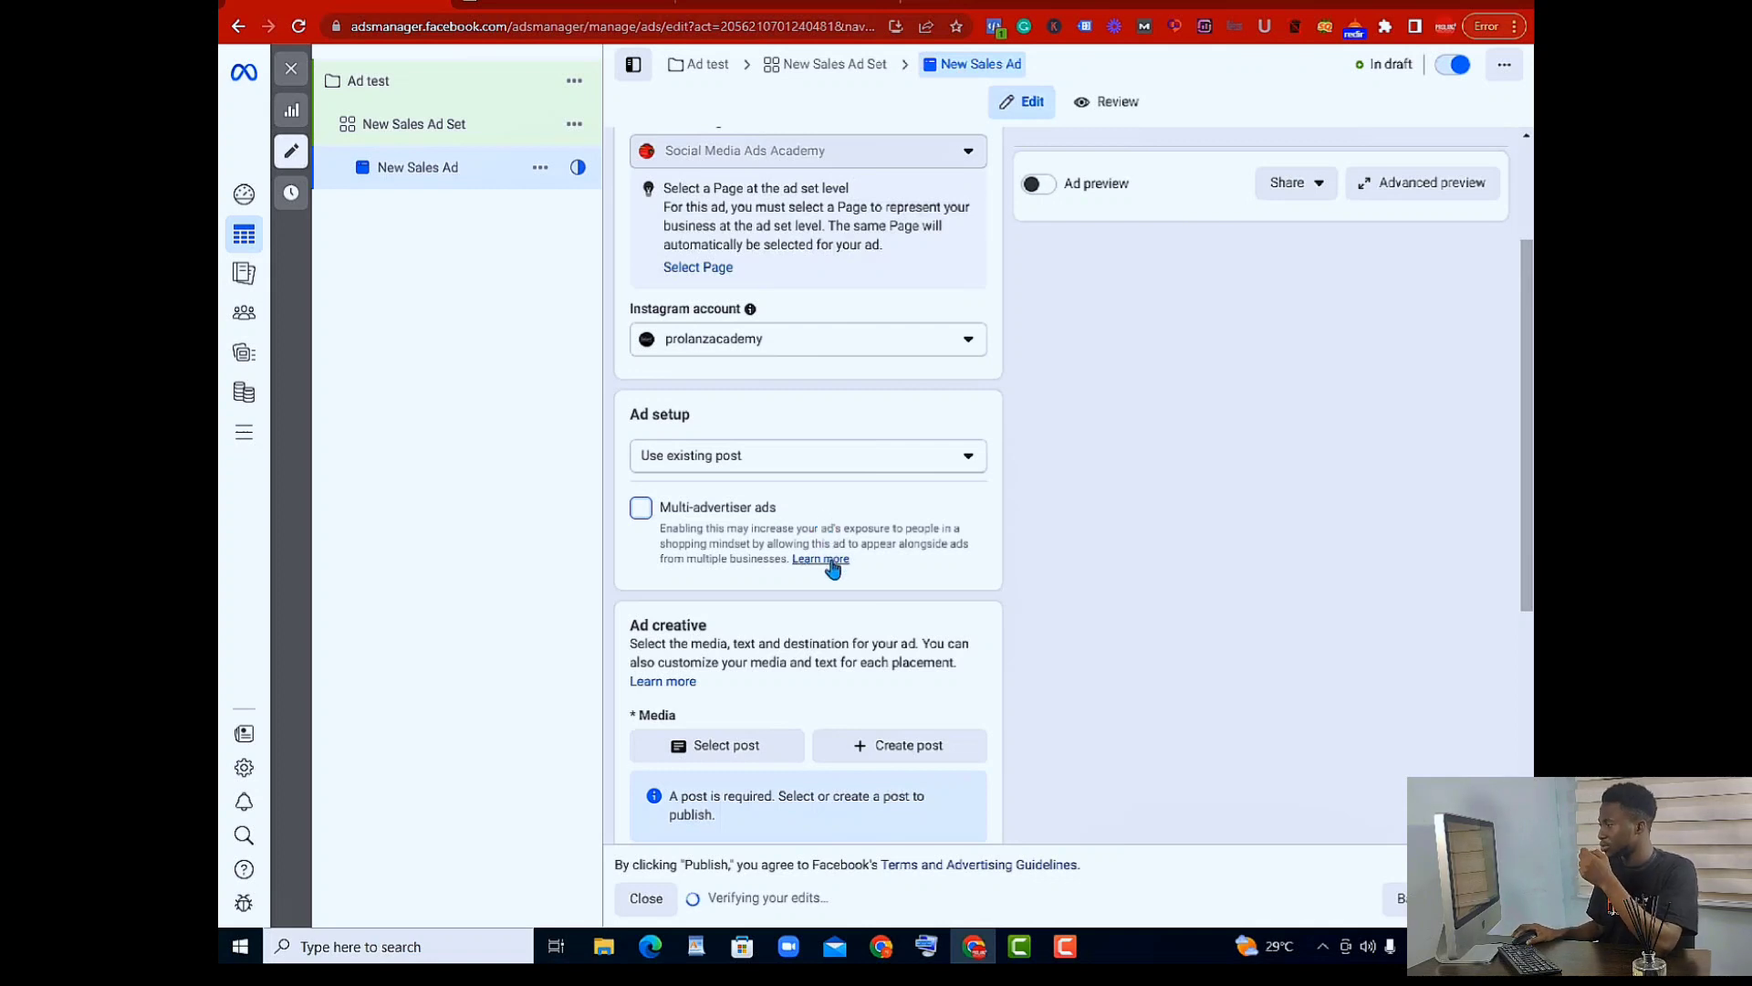
Select the Facebook post dated May 8, 2023 as the ad creative
{"action": "scroll", "coordinate": [832, 570], "scroll_direction": "down", "scroll_amount": 1}
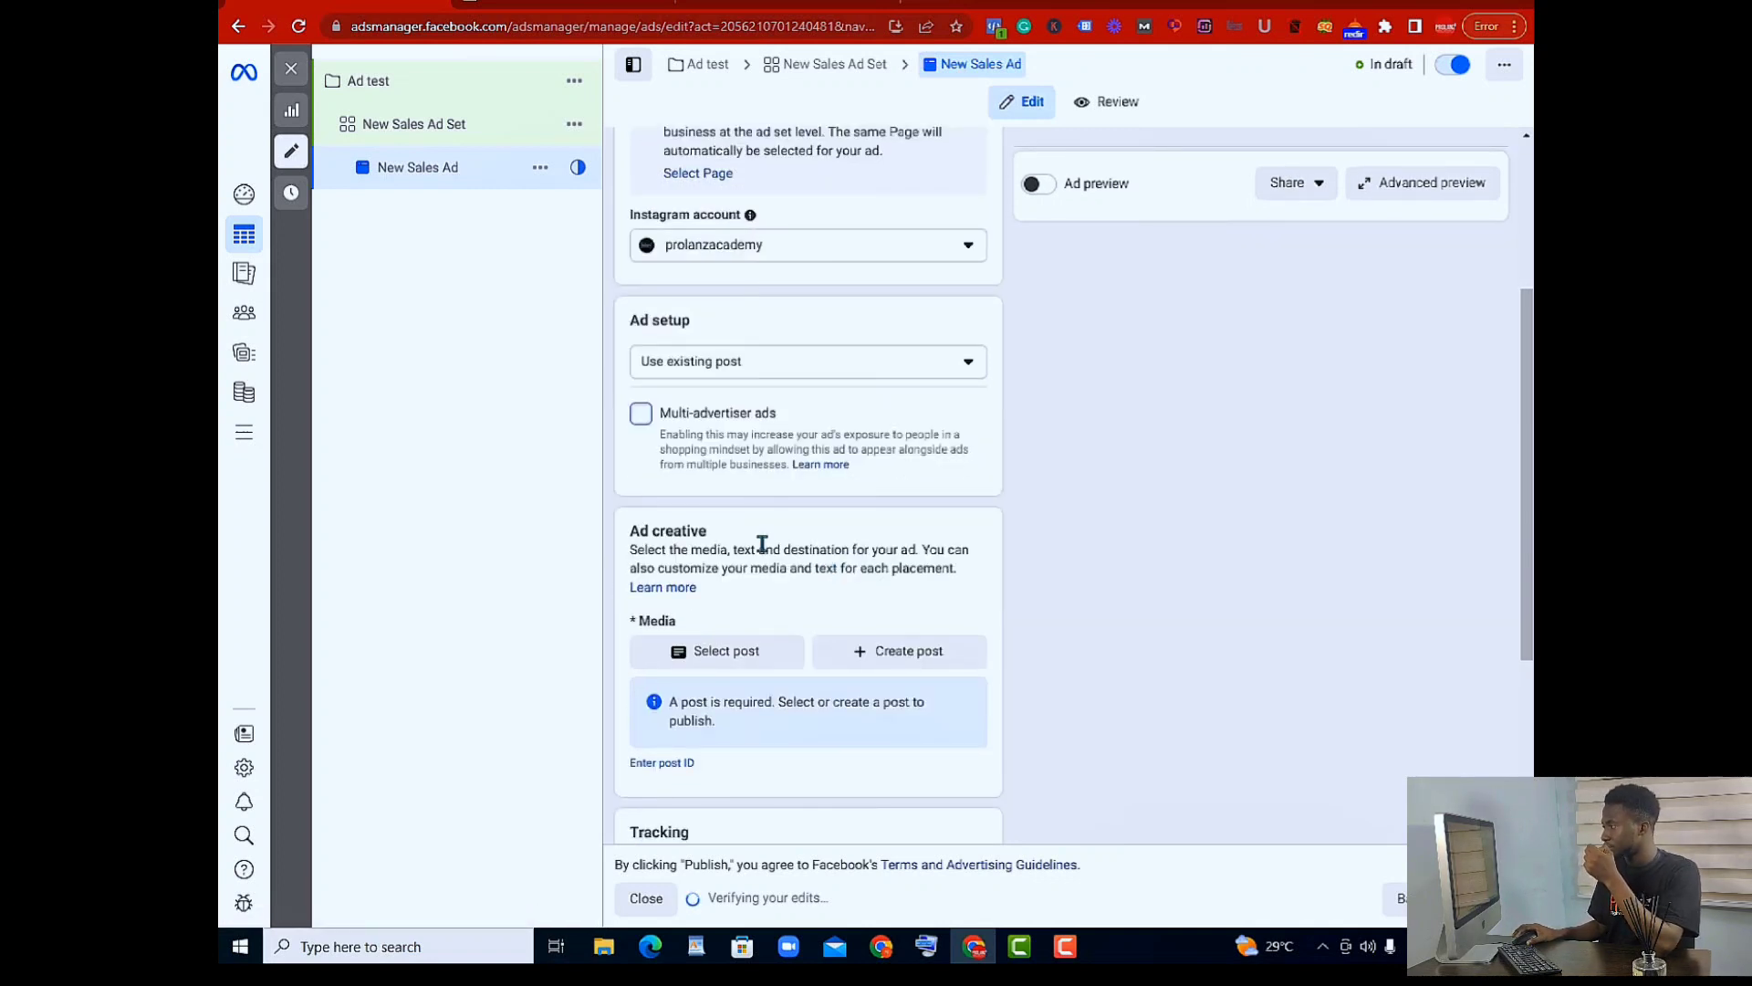
{"action": "scroll", "coordinate": [763, 546], "scroll_direction": "down", "scroll_amount": 2}
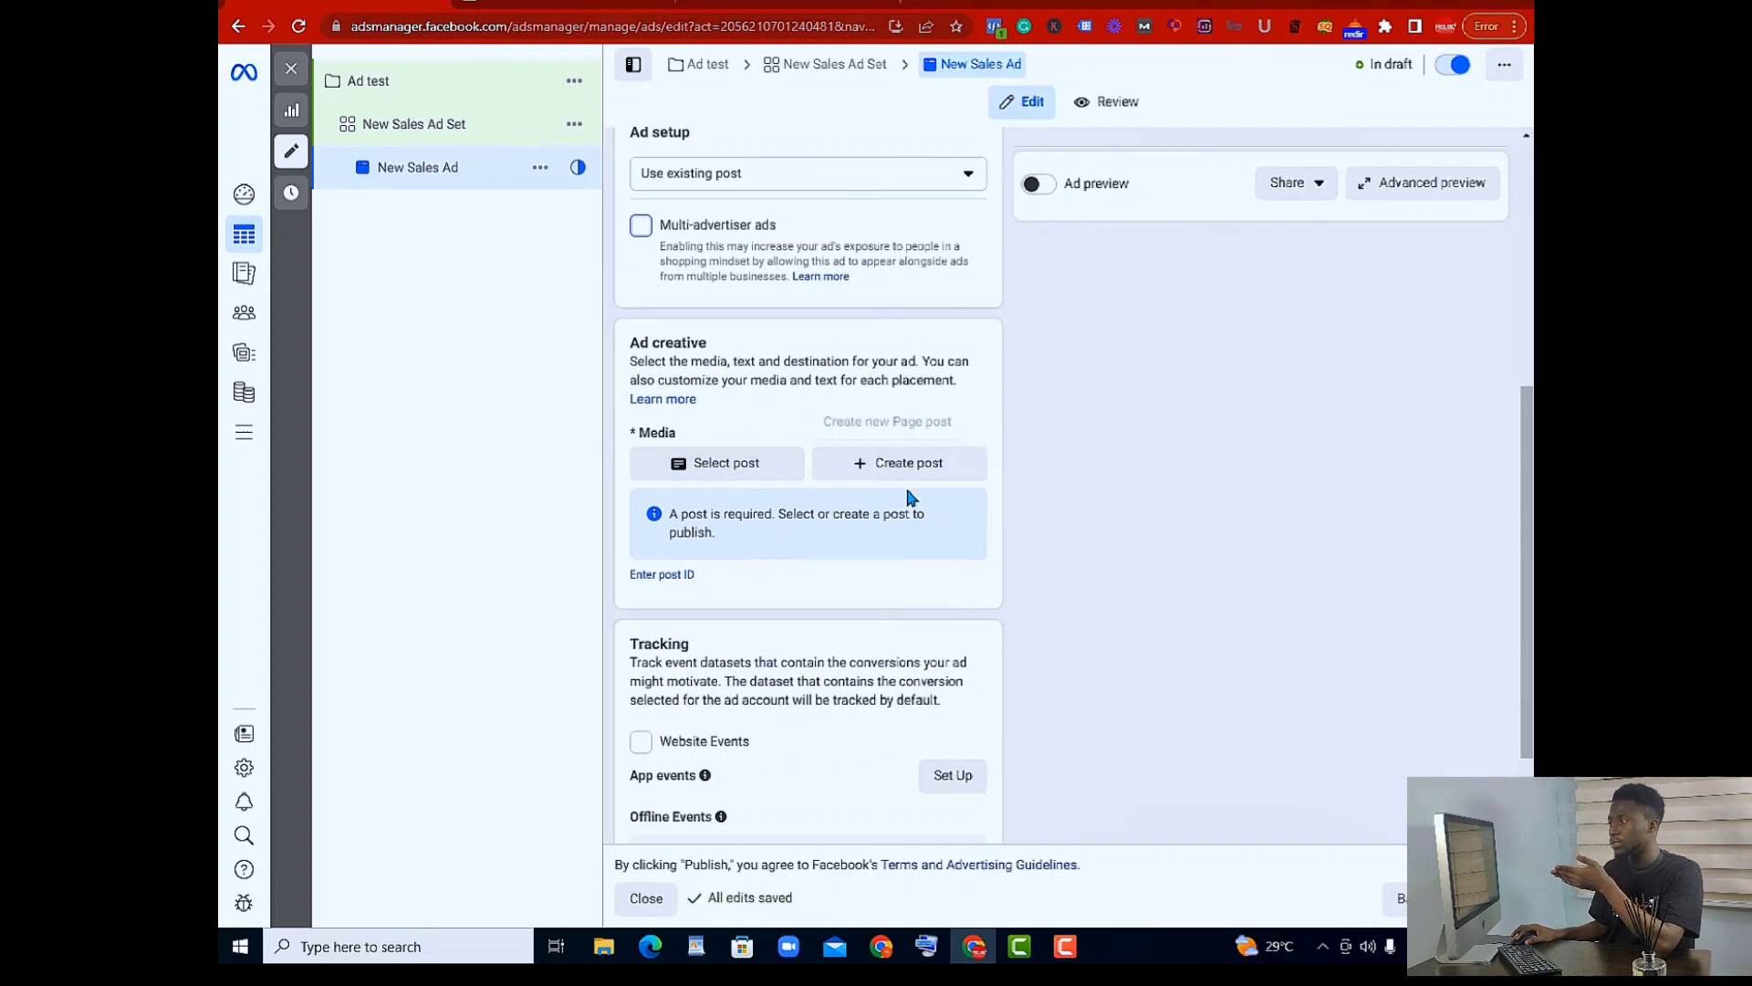
{"action": "left_click", "coordinate": [730, 464]}
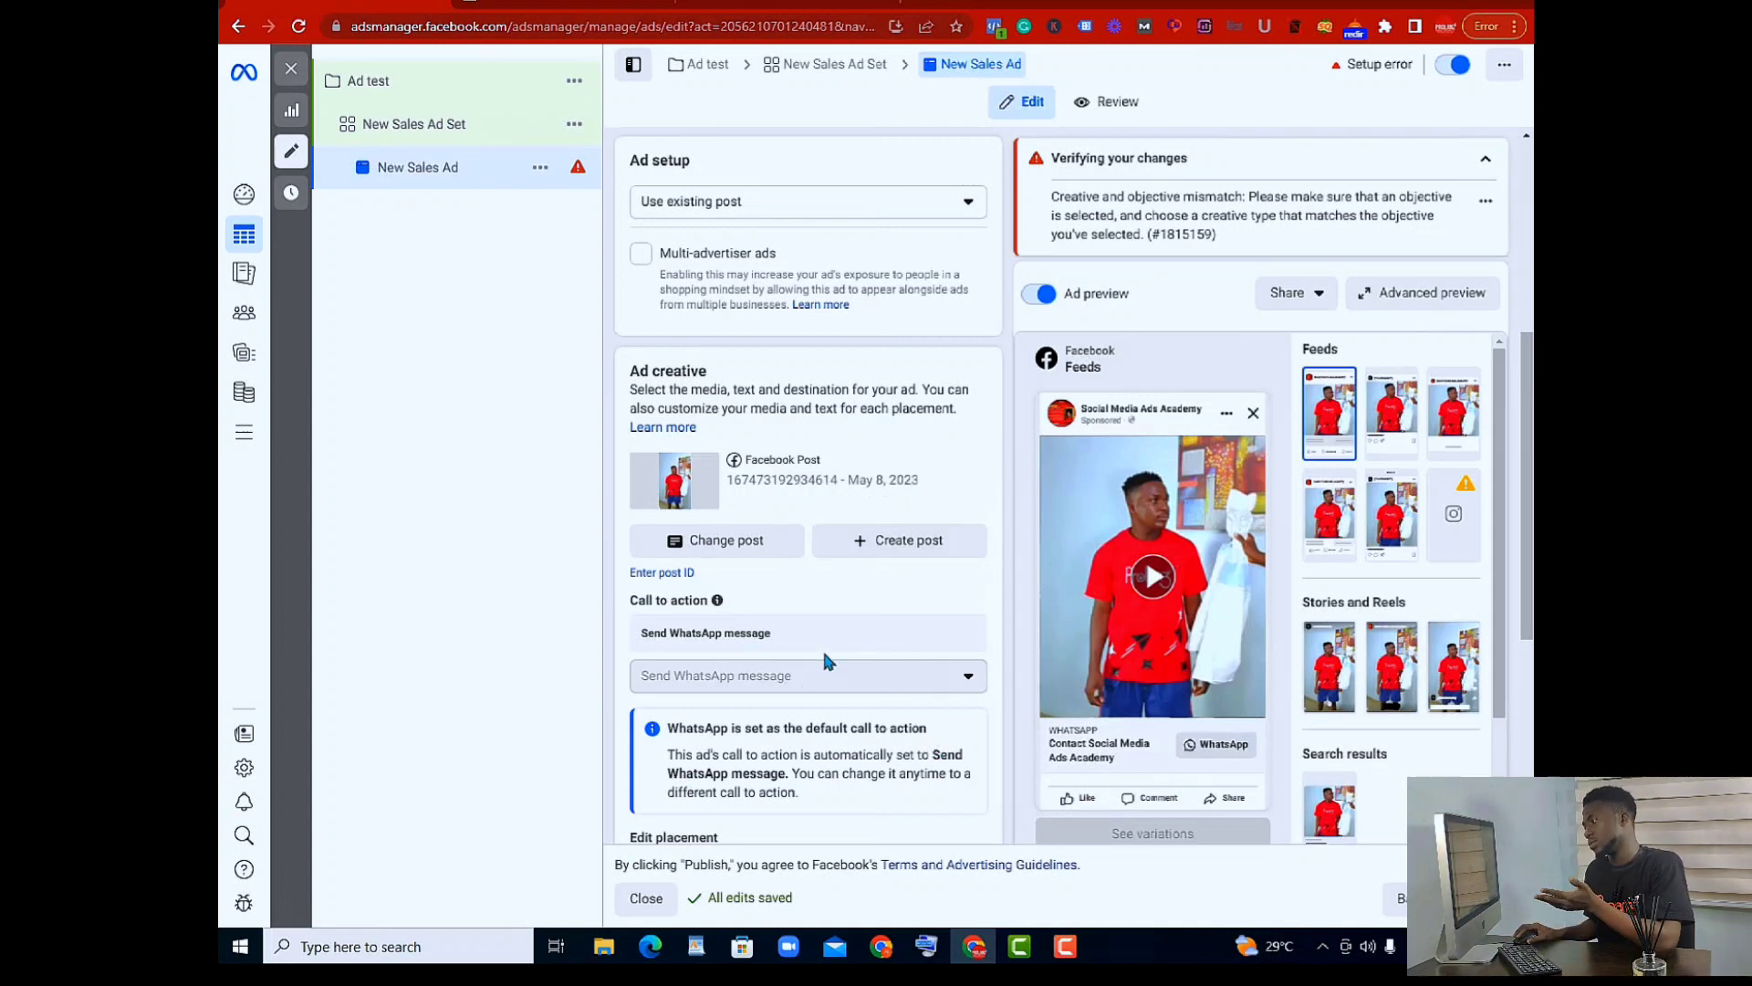
{"action": "scroll", "coordinate": [871, 685], "scroll_direction": "down", "scroll_amount": 3}
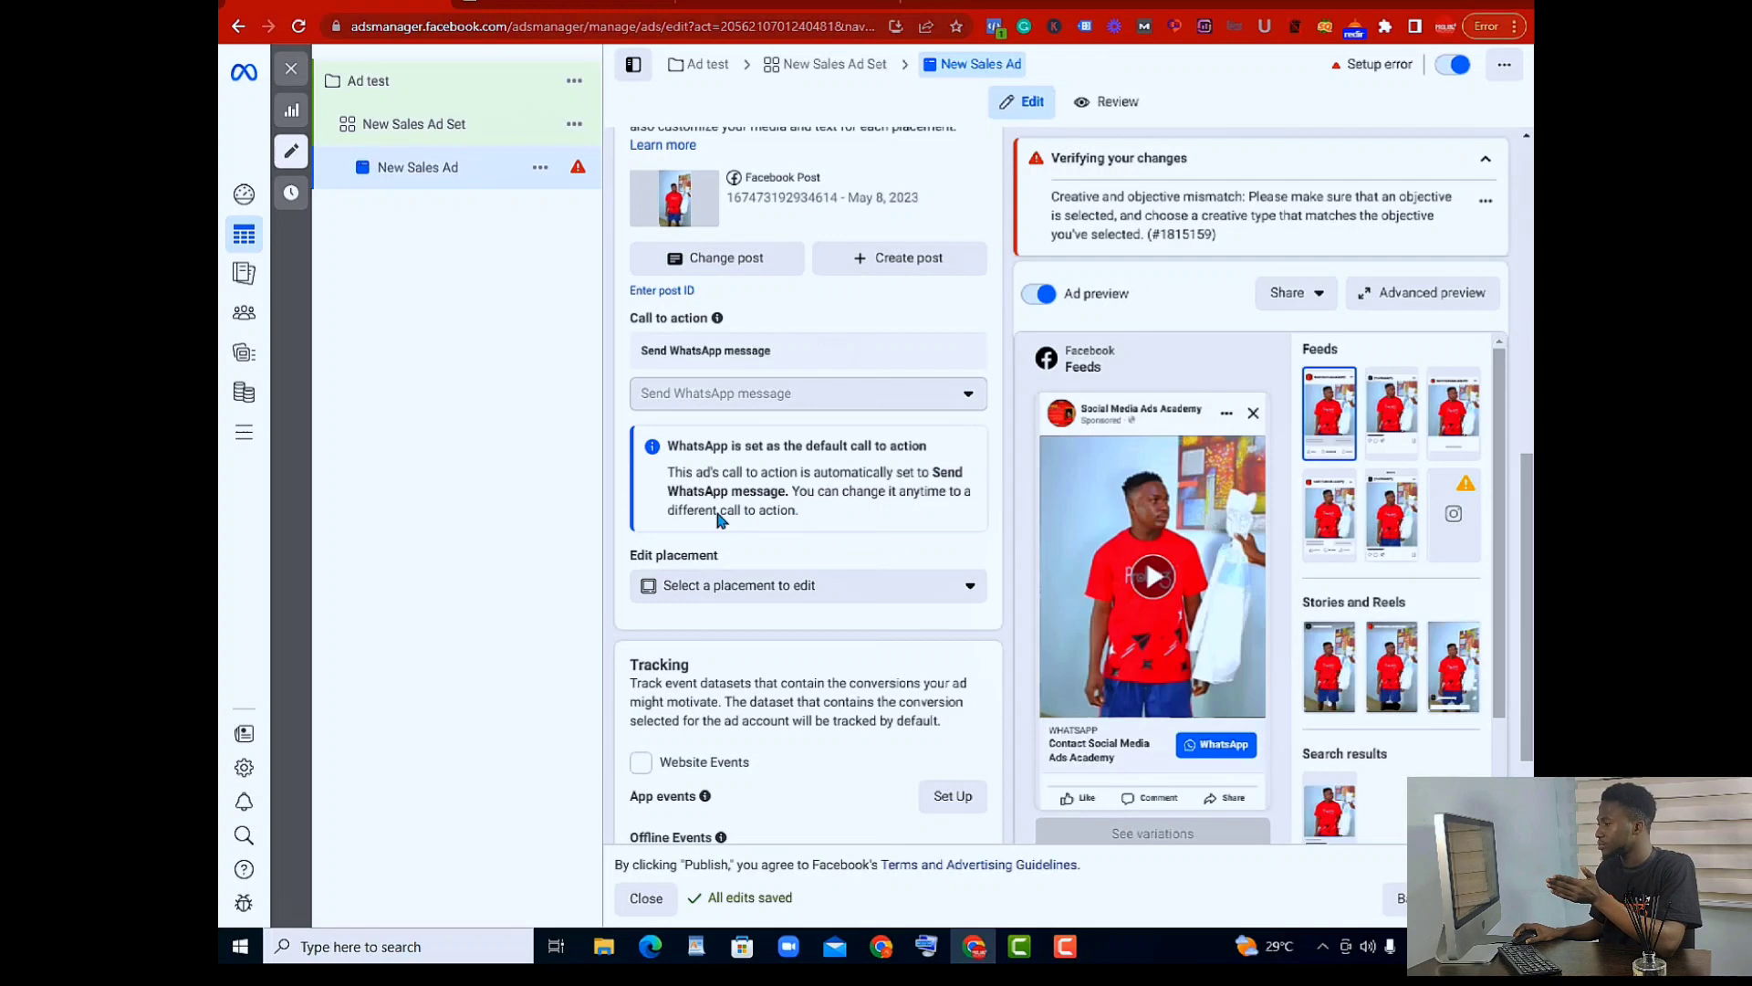
Change the ad's post to the Instagram post "I informed my students about ..." dated Jun 12, 2023
{"action": "scroll", "coordinate": [721, 513], "scroll_direction": "up", "scroll_amount": 5}
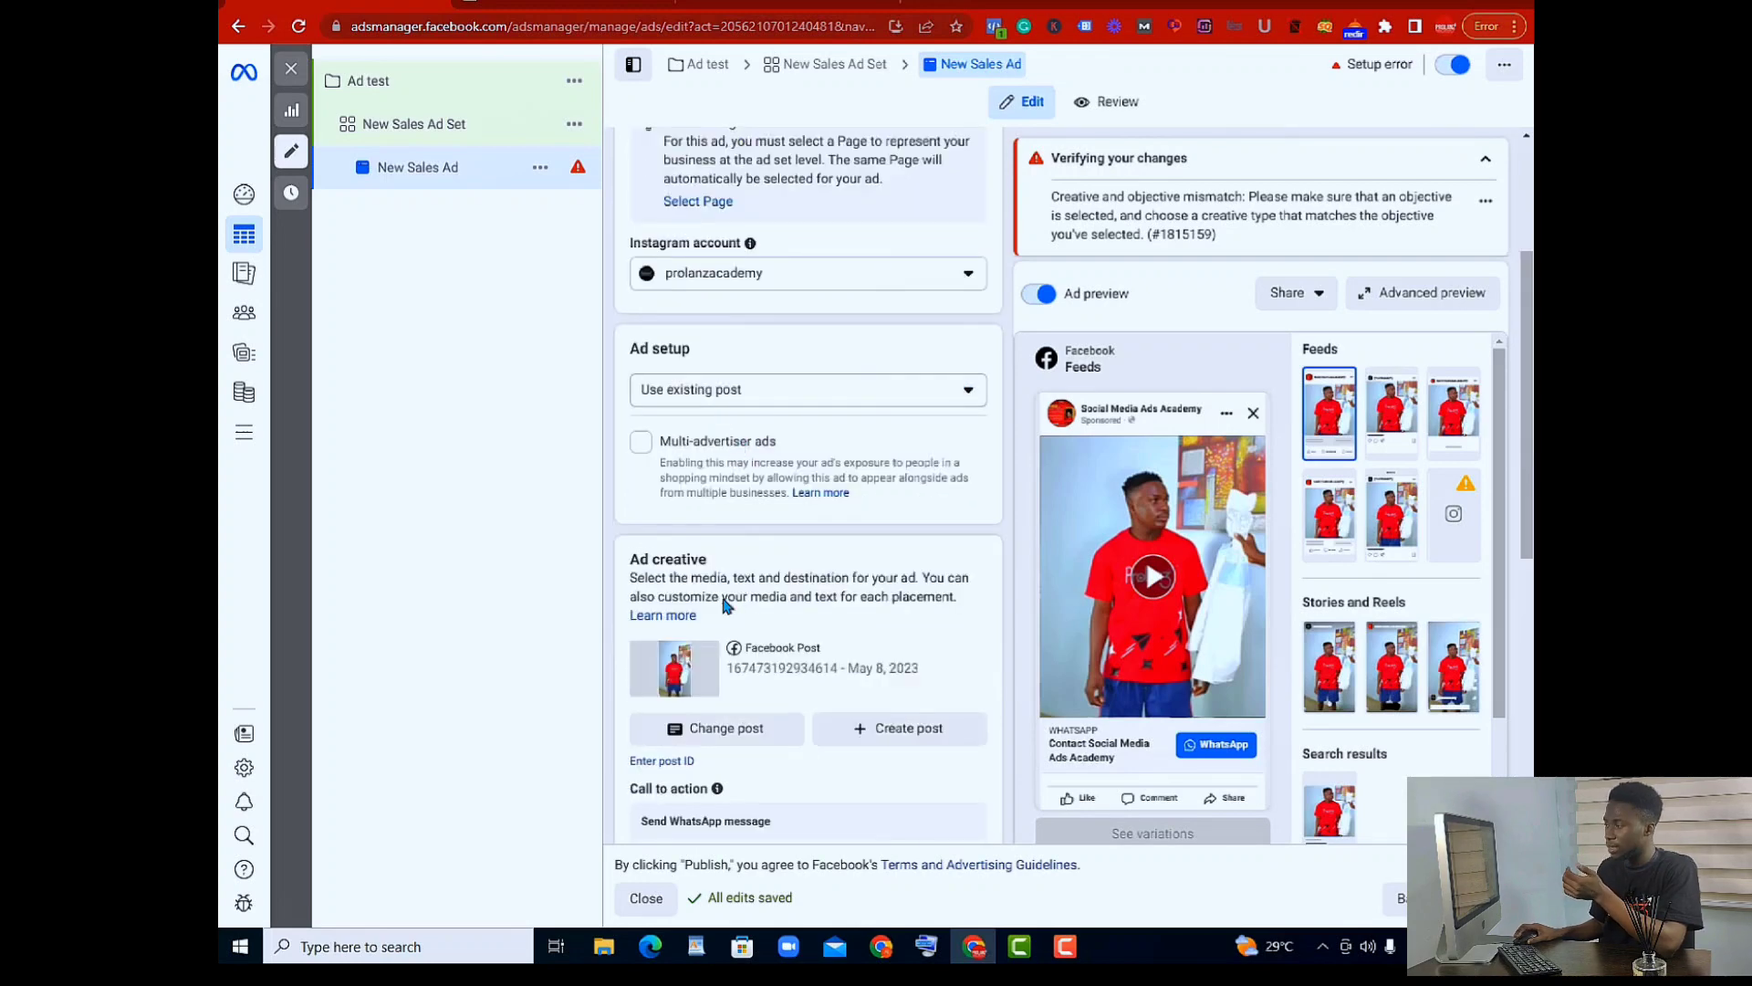
{"action": "scroll", "coordinate": [722, 728], "scroll_direction": "down", "scroll_amount": 1}
{"action": "scroll", "coordinate": [723, 694], "scroll_direction": "down", "scroll_amount": 1}
{"action": "left_click", "coordinate": [730, 539]}
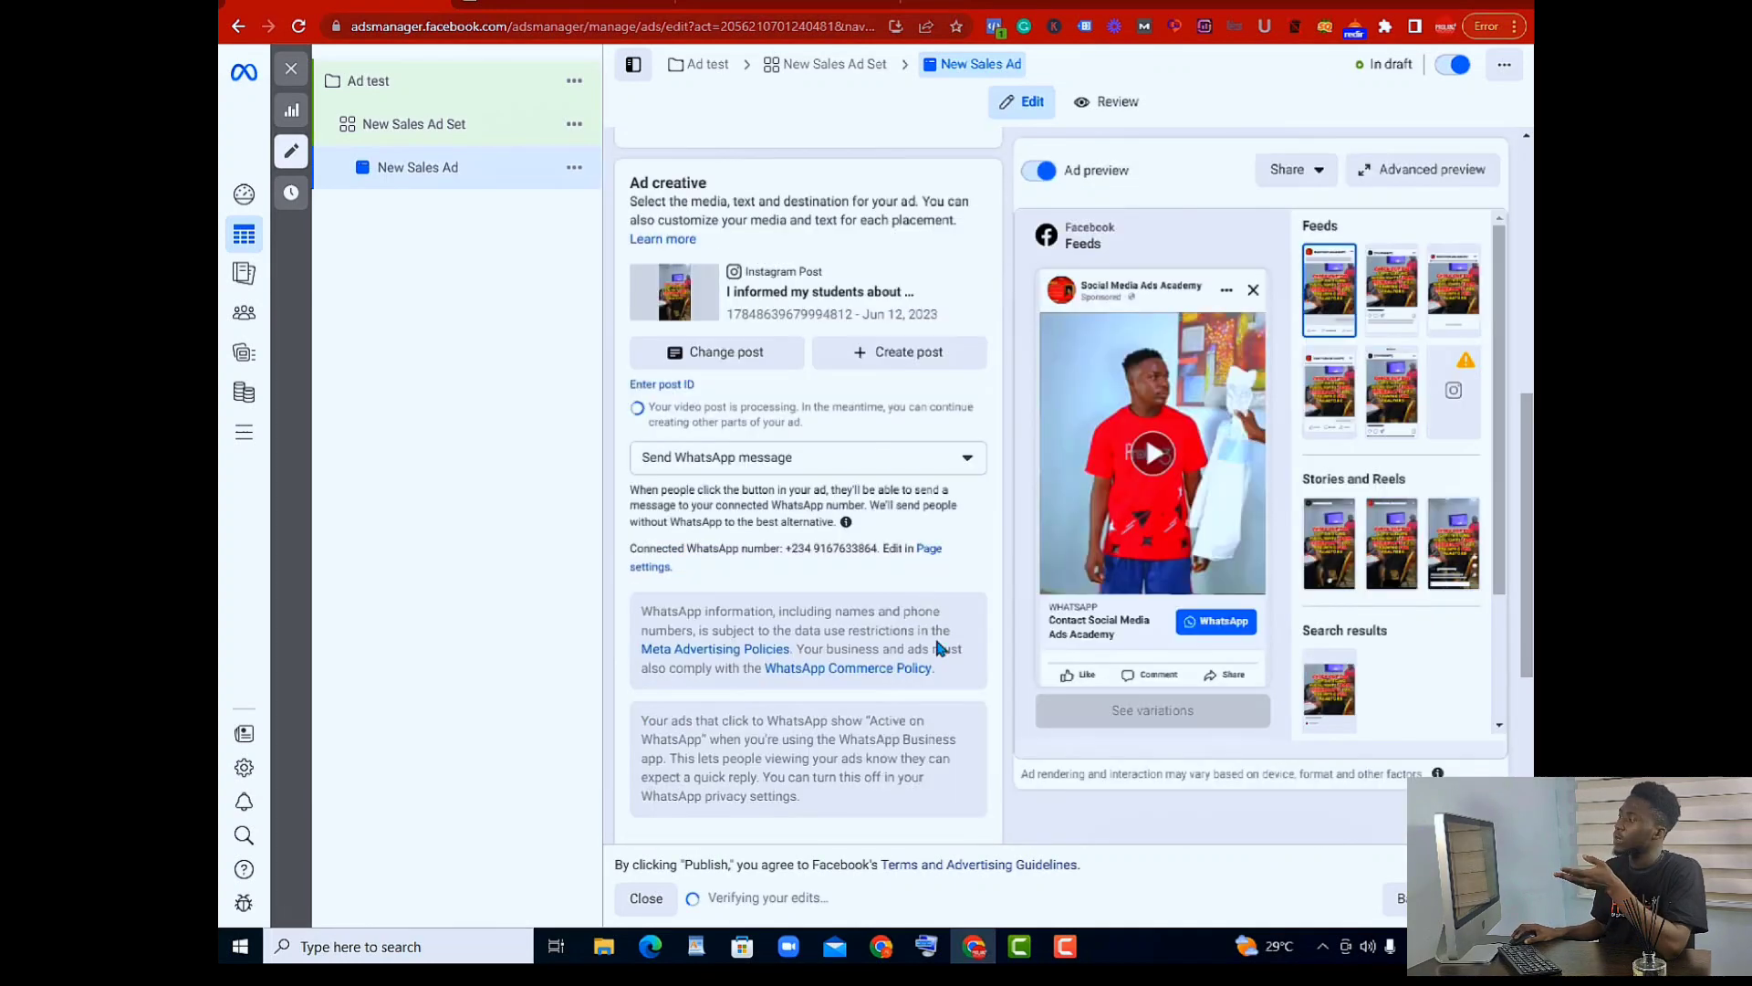
Choose Send WhatsApp message as the ad's call to action
{"action": "left_click", "coordinate": [967, 461]}
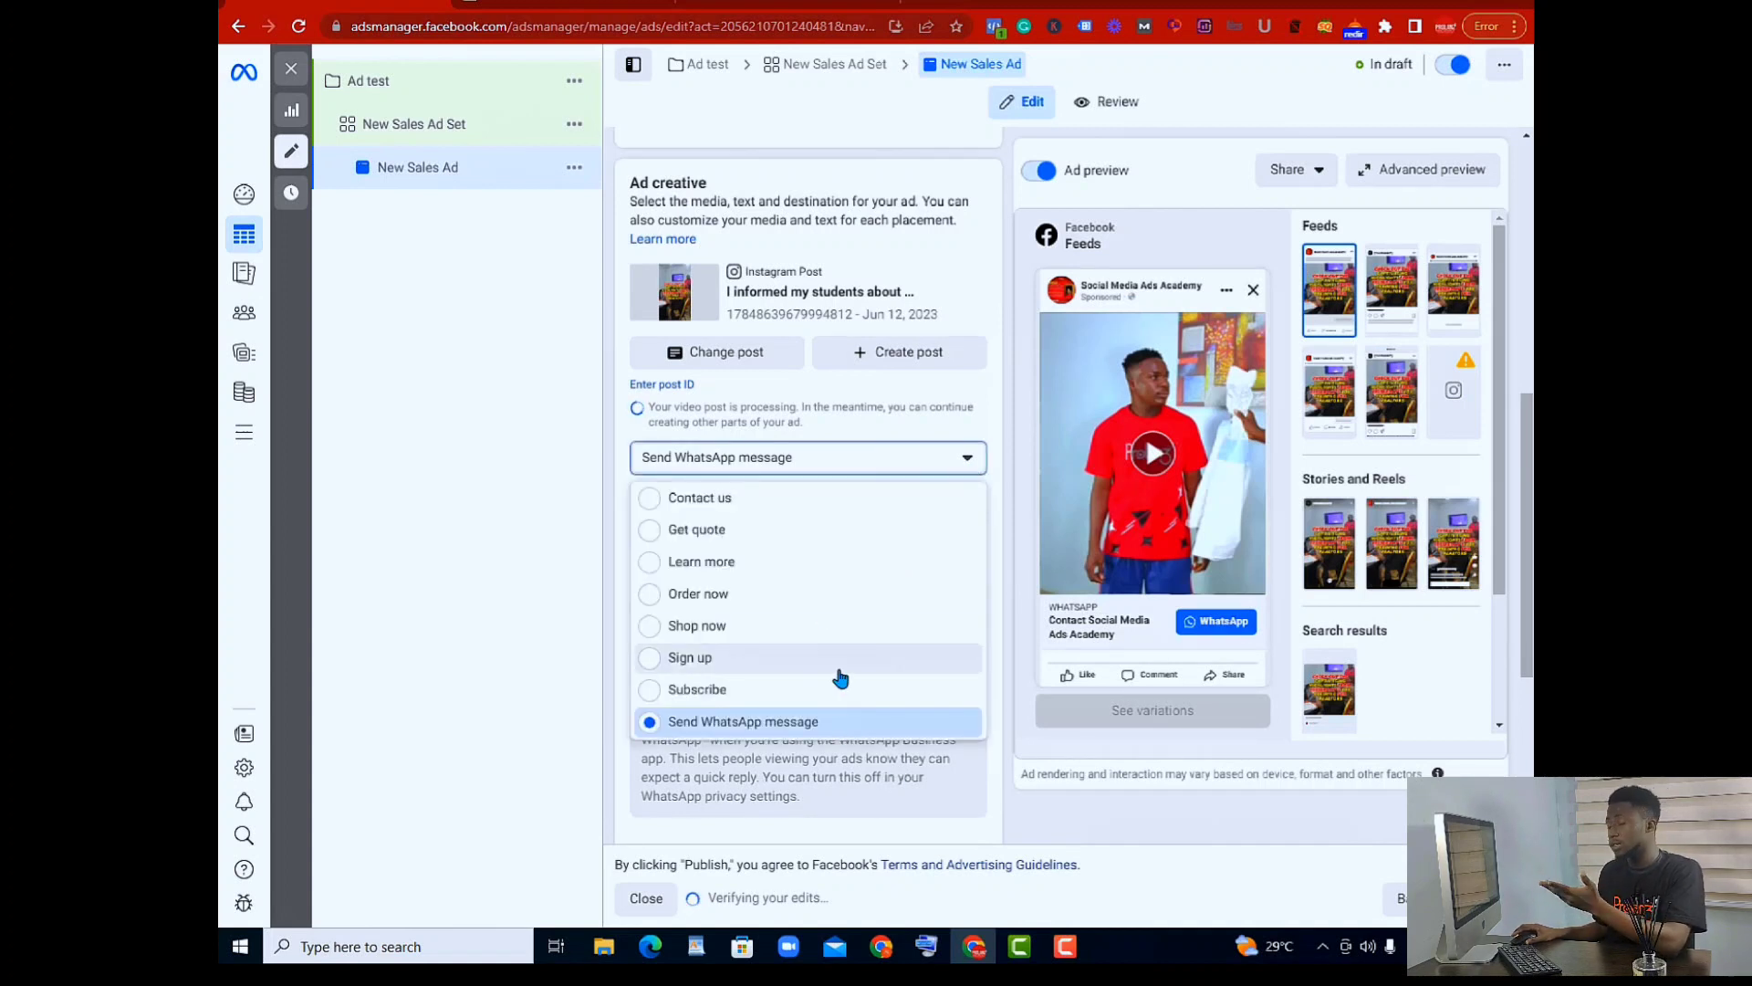
{"action": "left_click", "coordinate": [897, 723]}
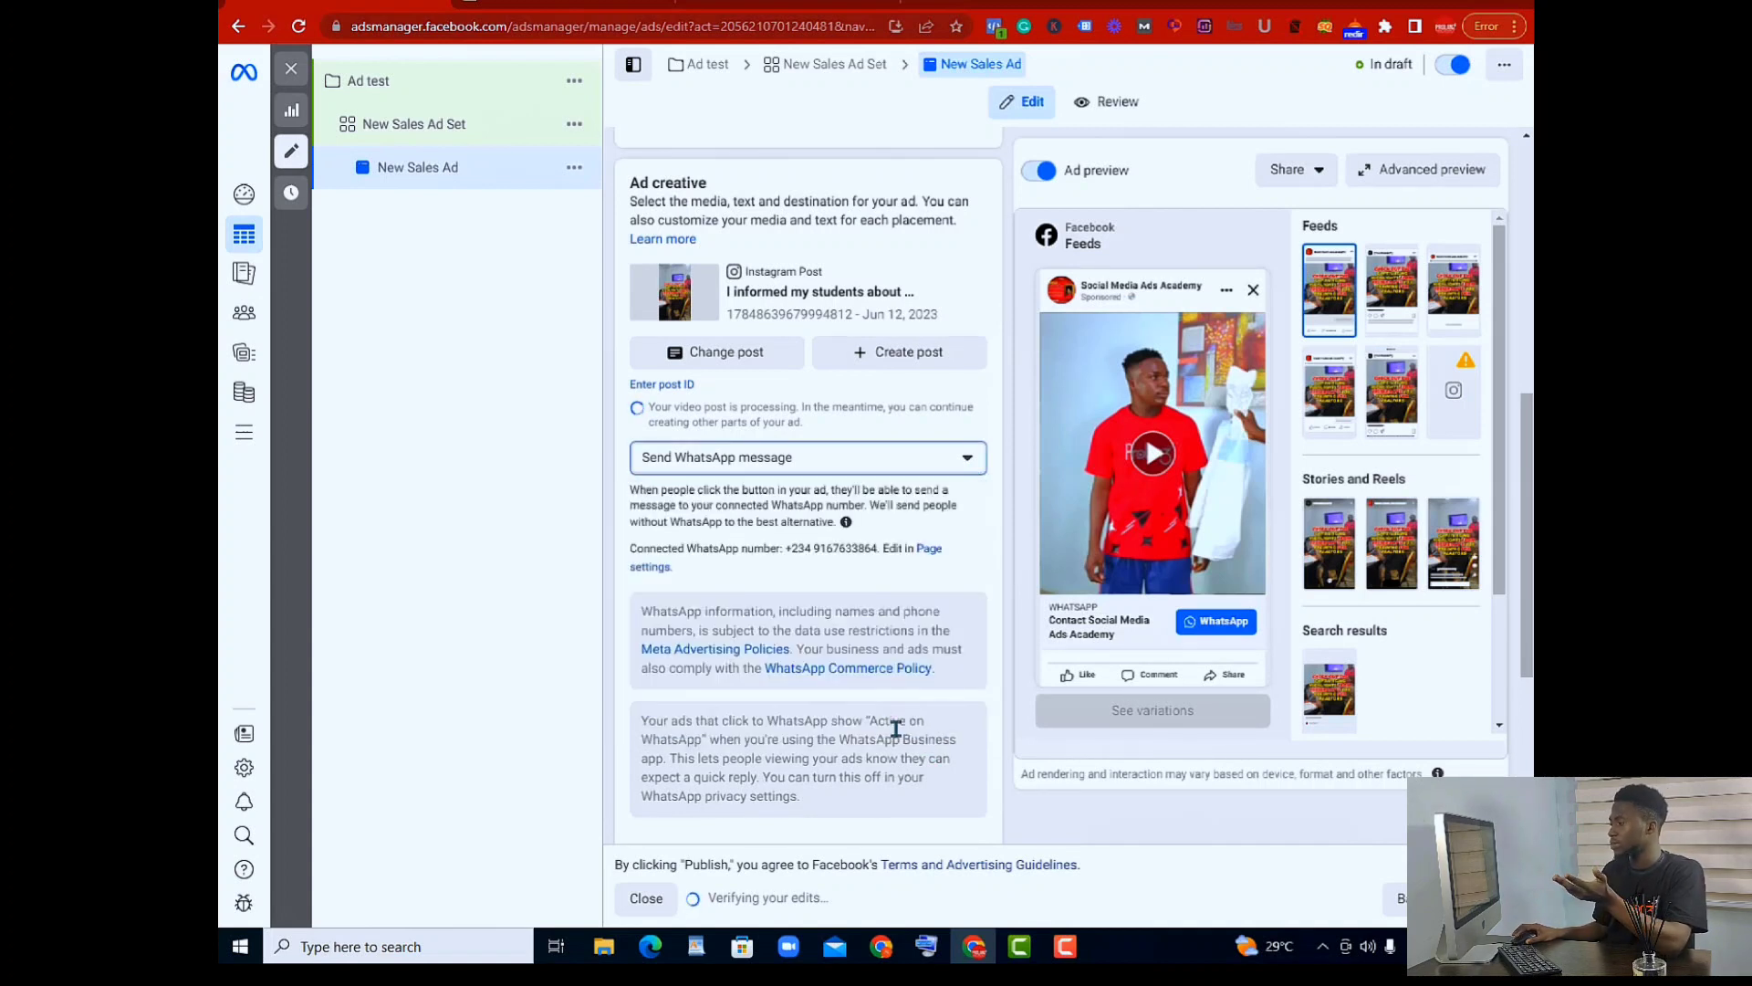
{"action": "scroll", "coordinate": [981, 697], "scroll_direction": "down", "scroll_amount": 5}
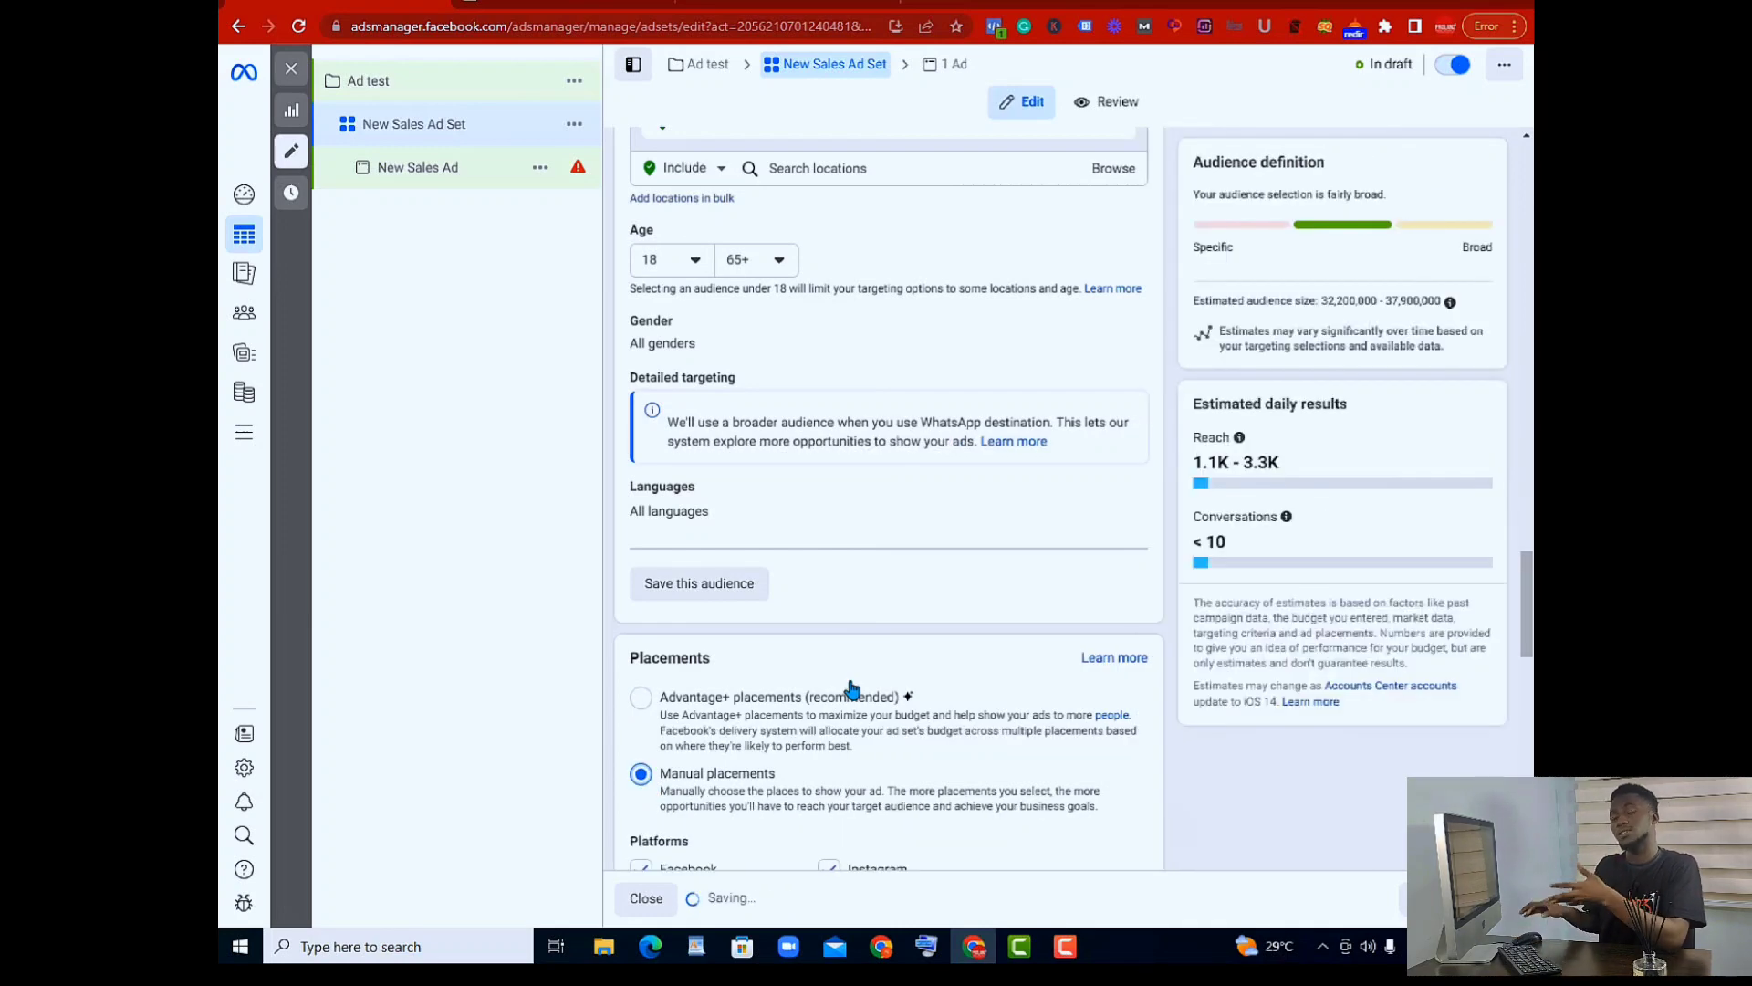
Exclude Audience network from the ad set's manual placements and look through the individual placement selections
{"action": "scroll", "coordinate": [851, 689], "scroll_direction": "down", "scroll_amount": 3}
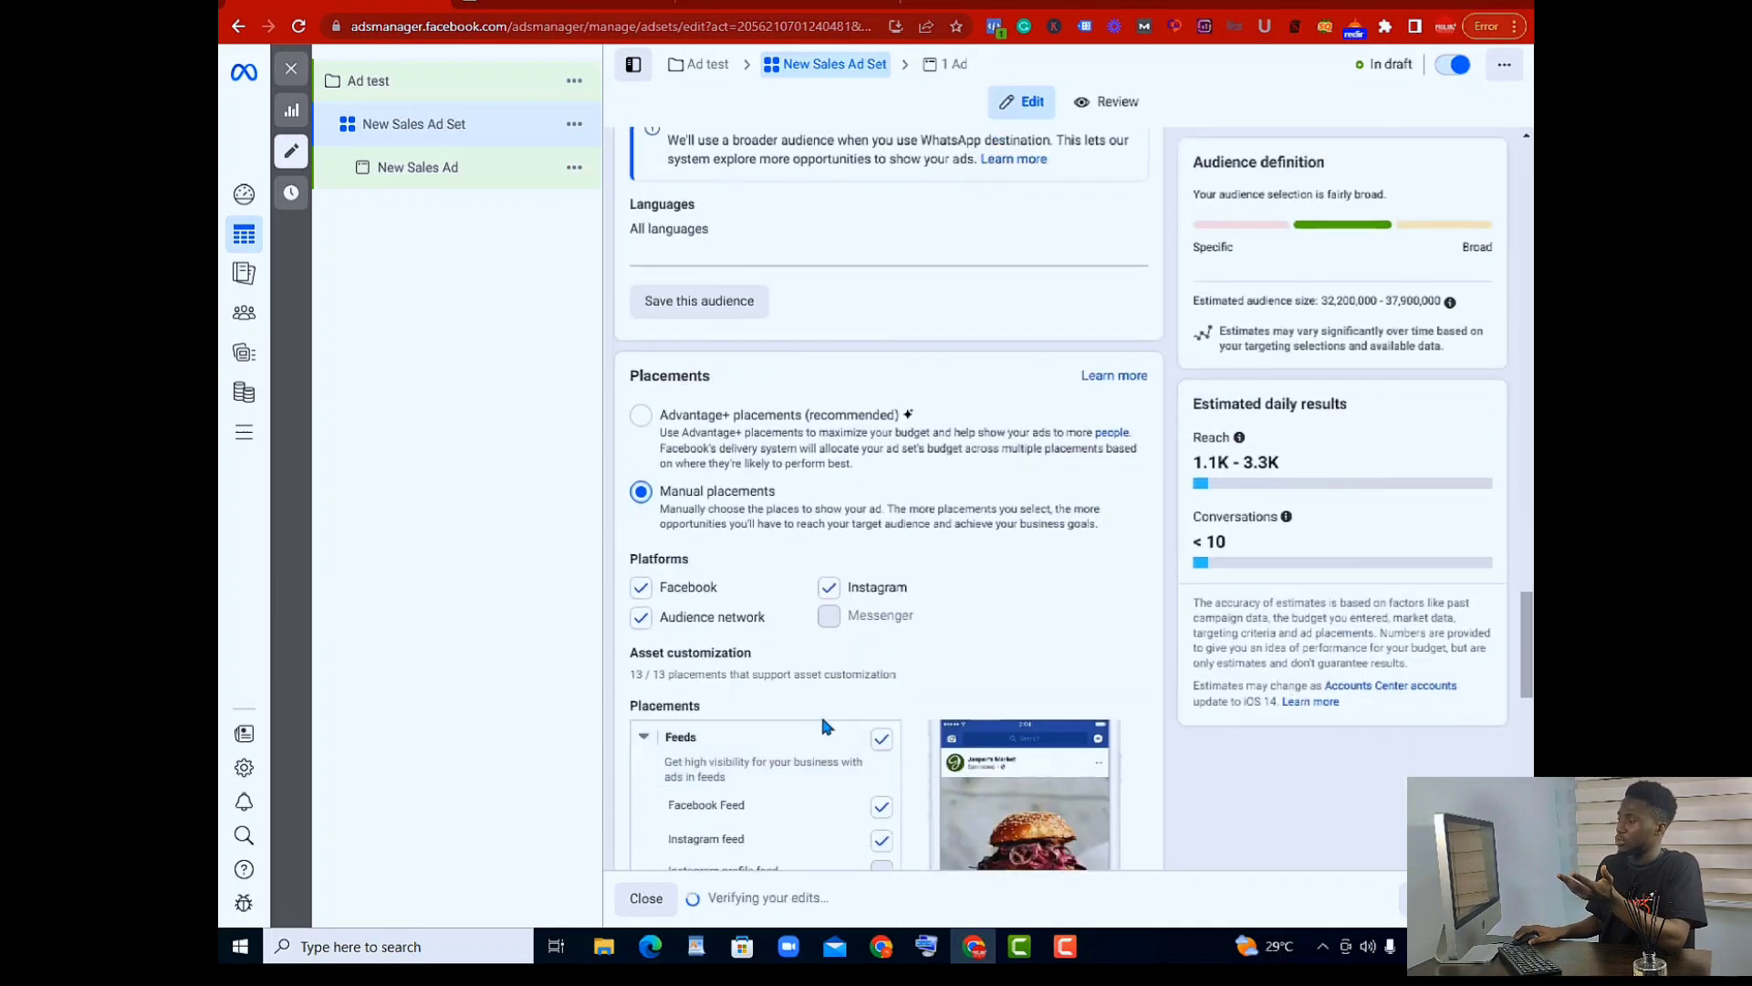
{"action": "left_click", "coordinate": [640, 618]}
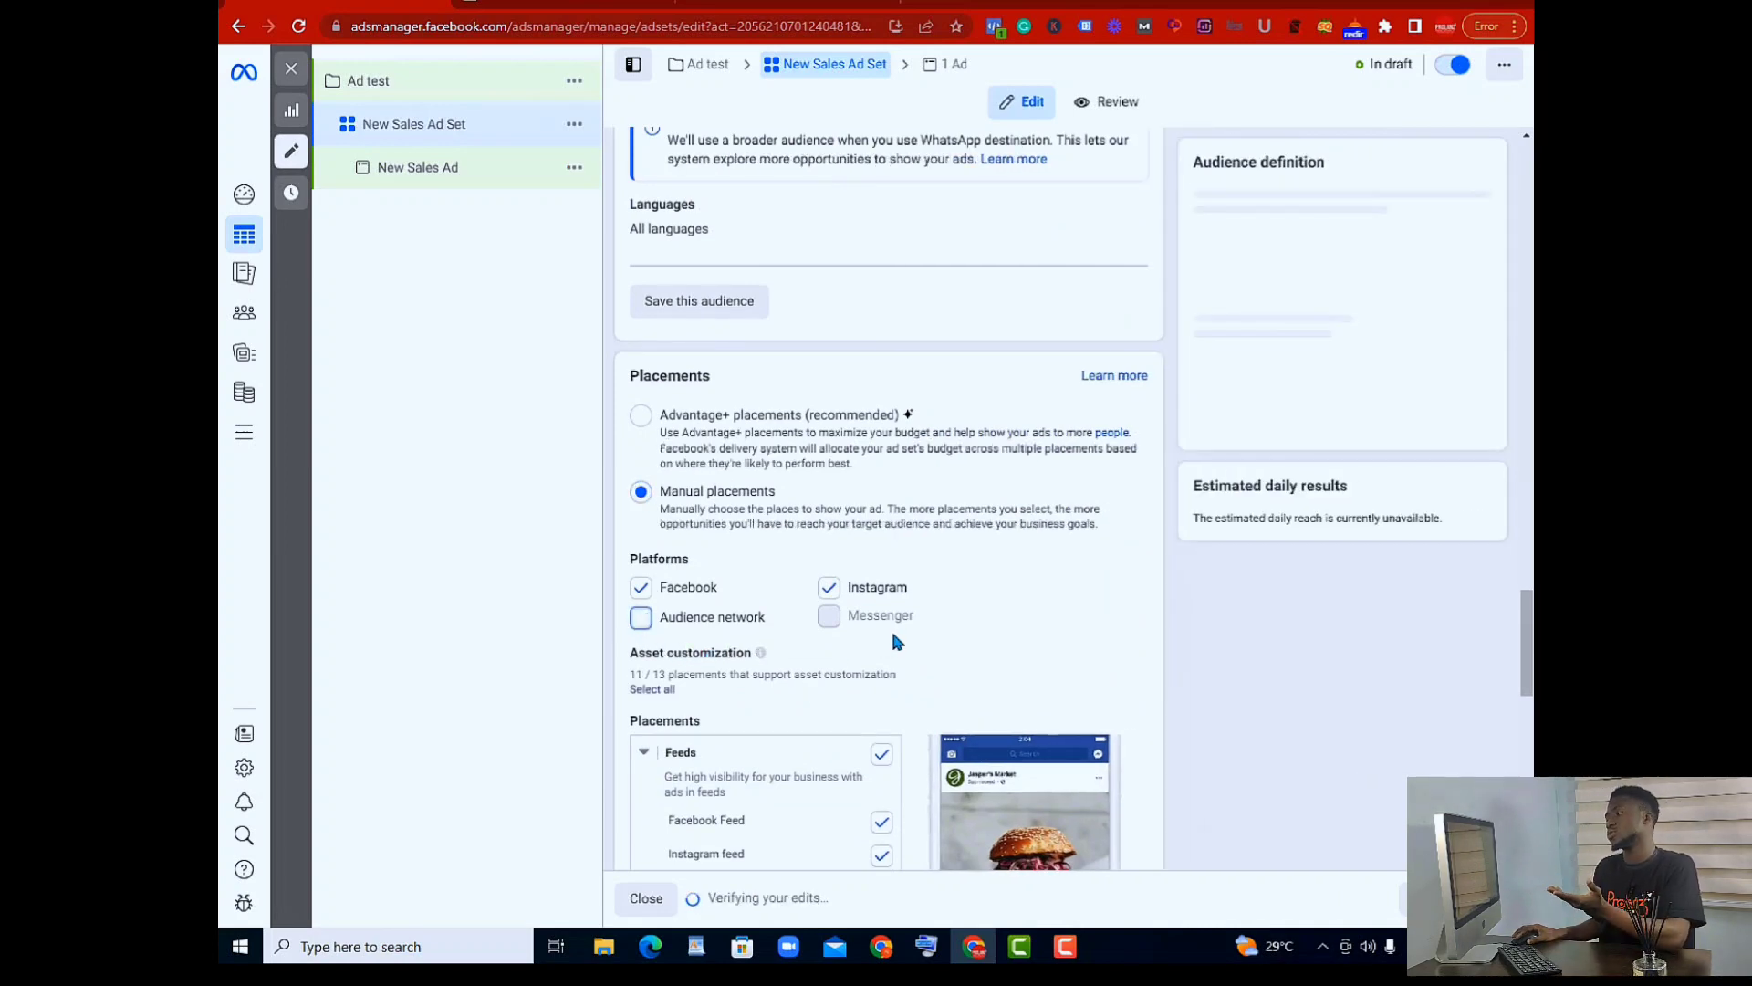
{"action": "scroll", "coordinate": [864, 630], "scroll_direction": "down", "scroll_amount": 4}
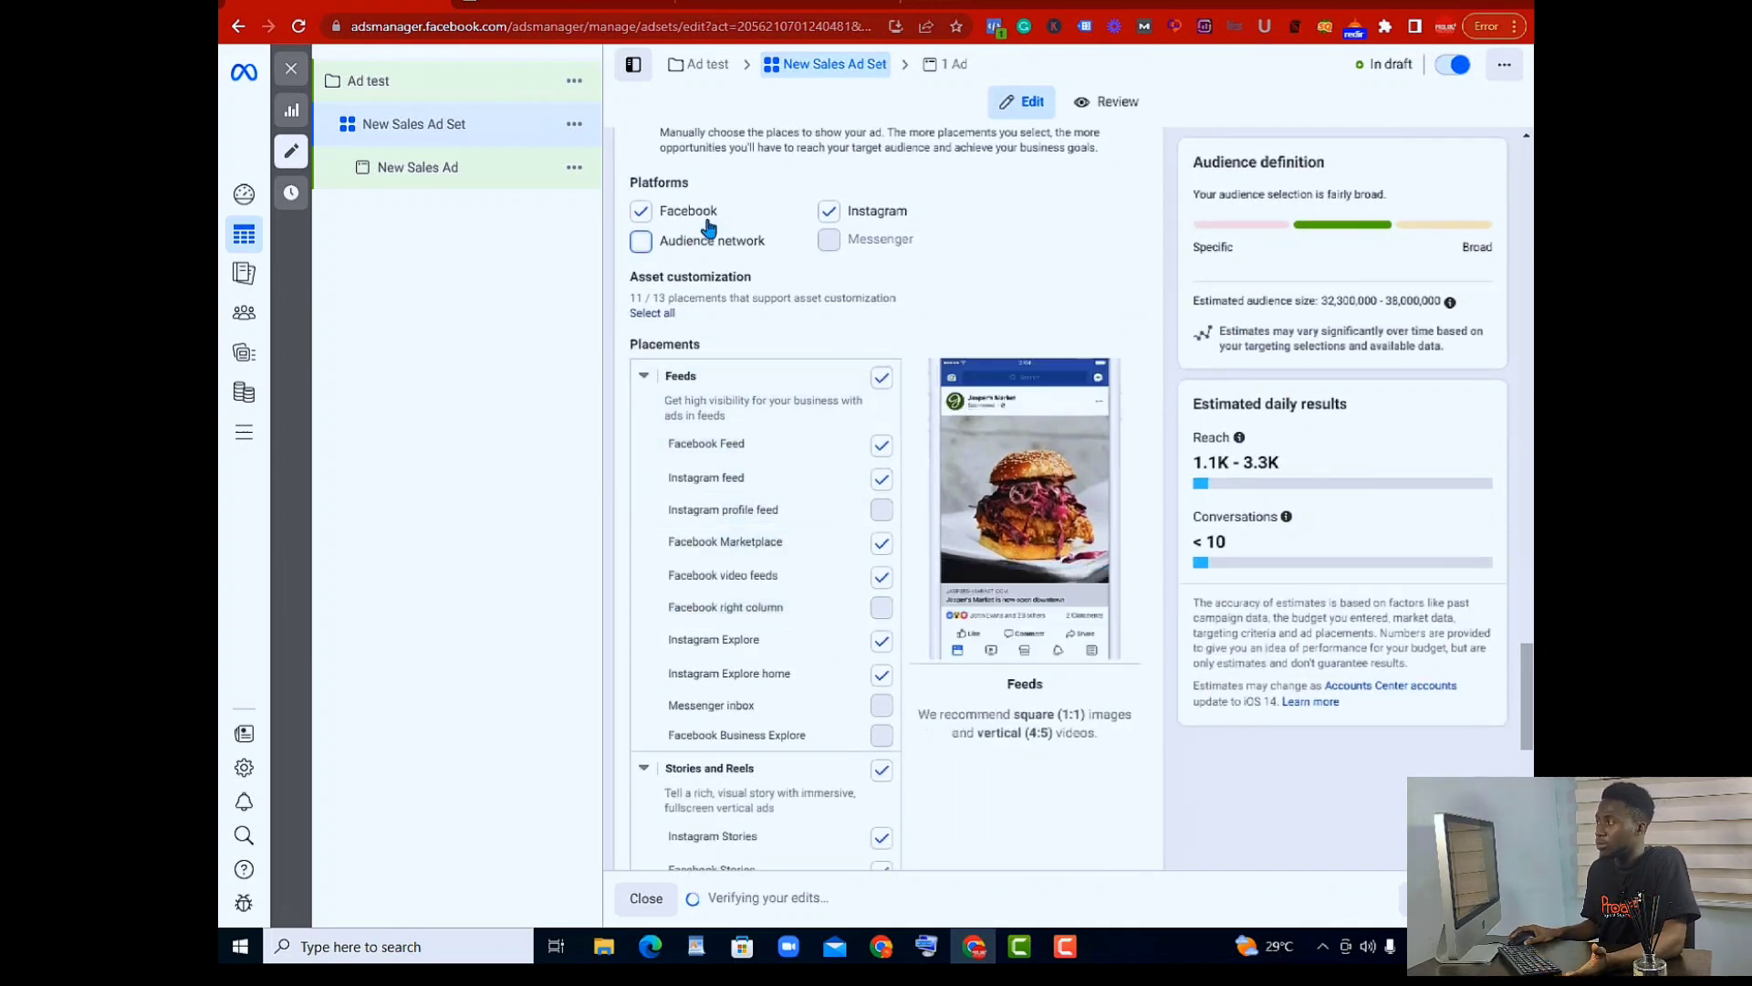
{"action": "scroll", "coordinate": [940, 564], "scroll_direction": "down", "scroll_amount": 2}
{"action": "scroll", "coordinate": [930, 562], "scroll_direction": "down", "scroll_amount": 1}
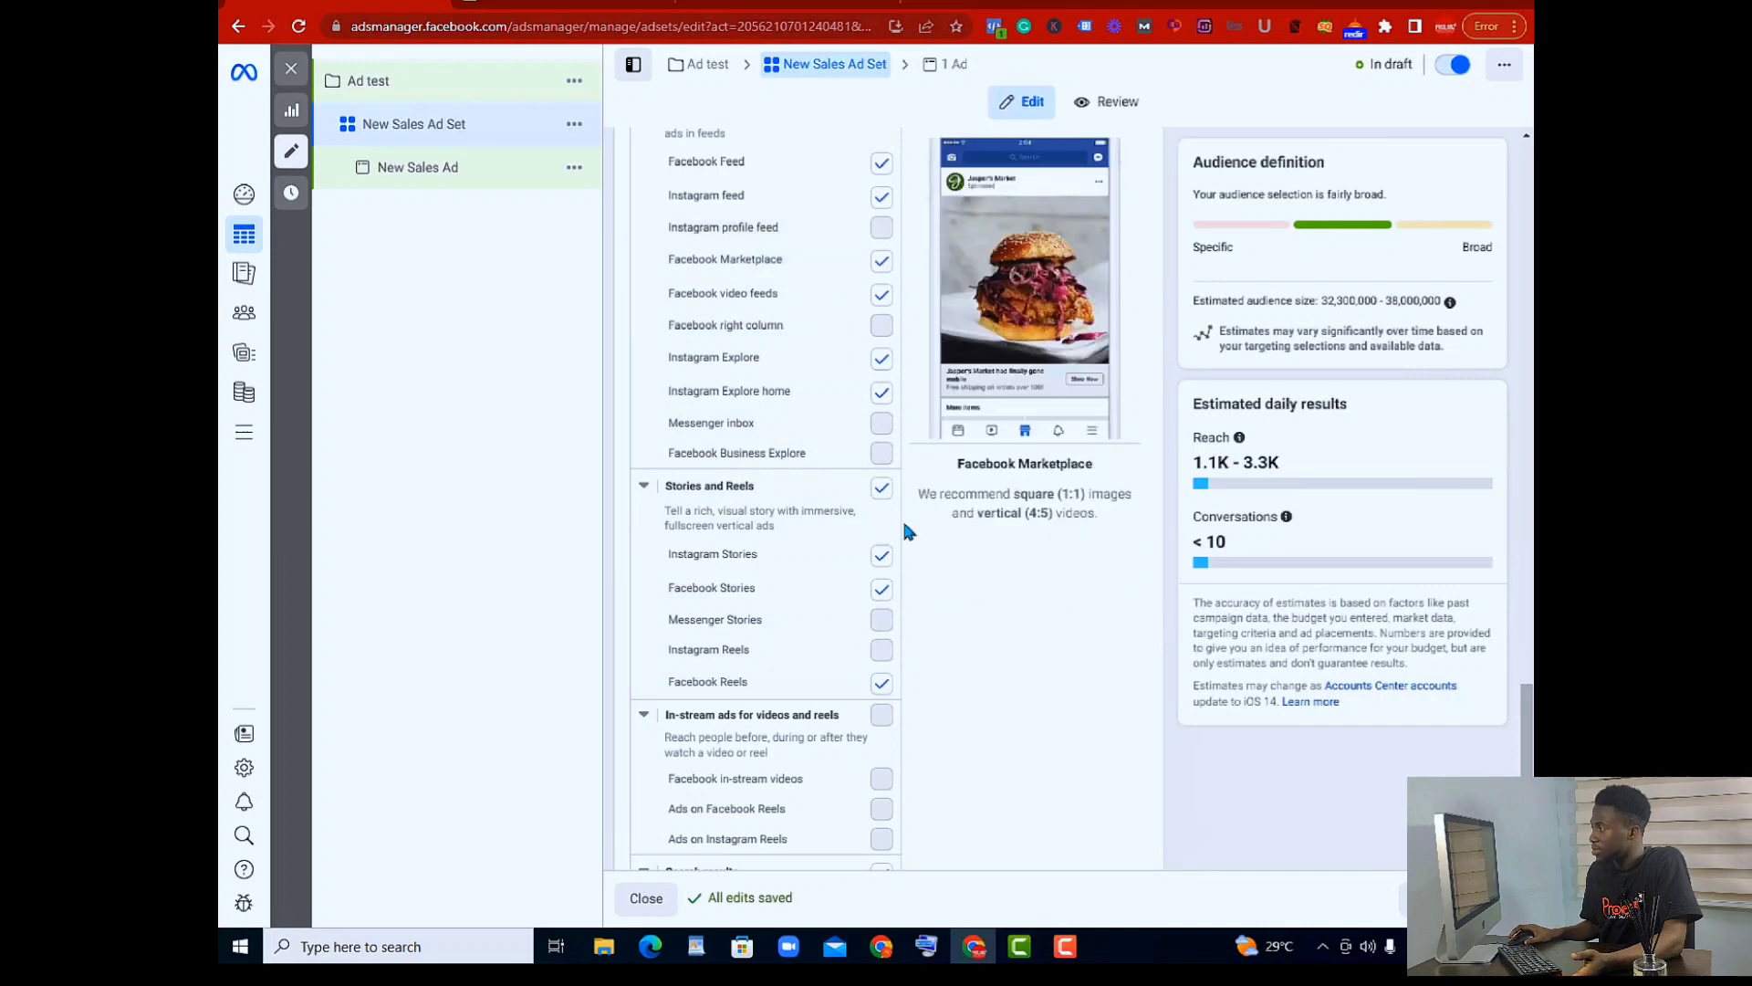
{"action": "scroll", "coordinate": [901, 520], "scroll_direction": "down", "scroll_amount": 3}
{"action": "scroll", "coordinate": [900, 532], "scroll_direction": "down", "scroll_amount": 1}
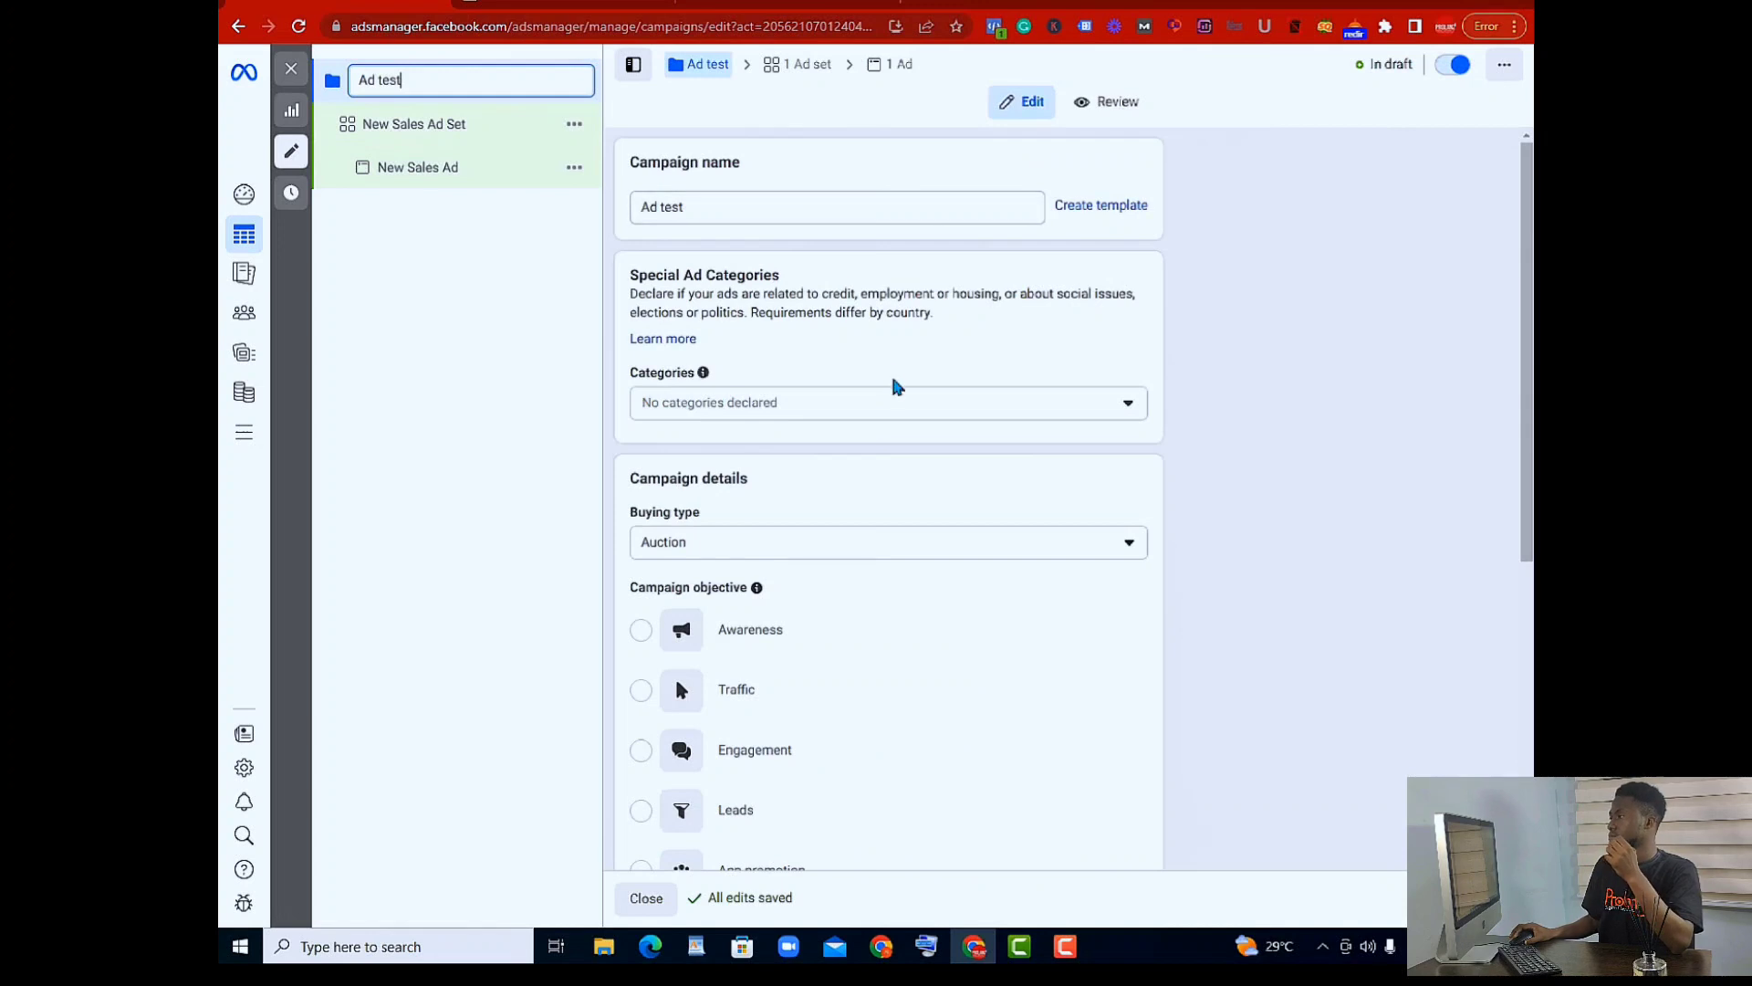
Change the Ad test campaign's objective to Engagement and accept the resulting settings changes
{"action": "scroll", "coordinate": [910, 481], "scroll_direction": "down", "scroll_amount": 6}
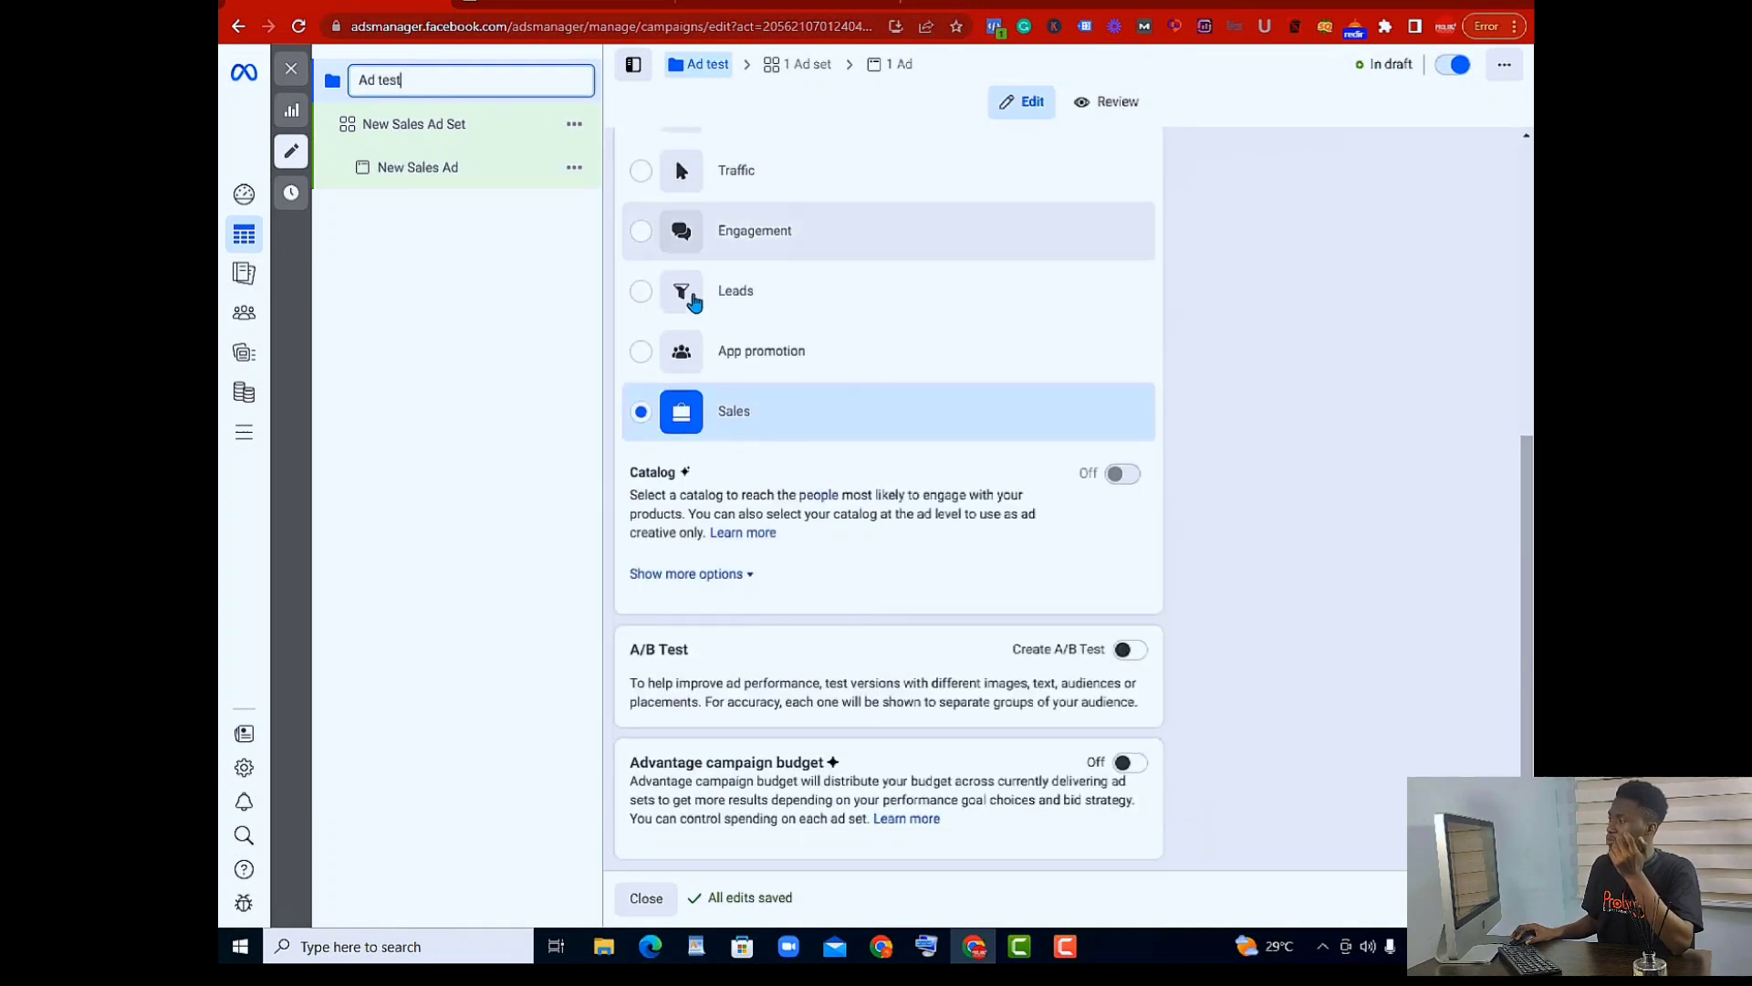
{"action": "left_click", "coordinate": [639, 235]}
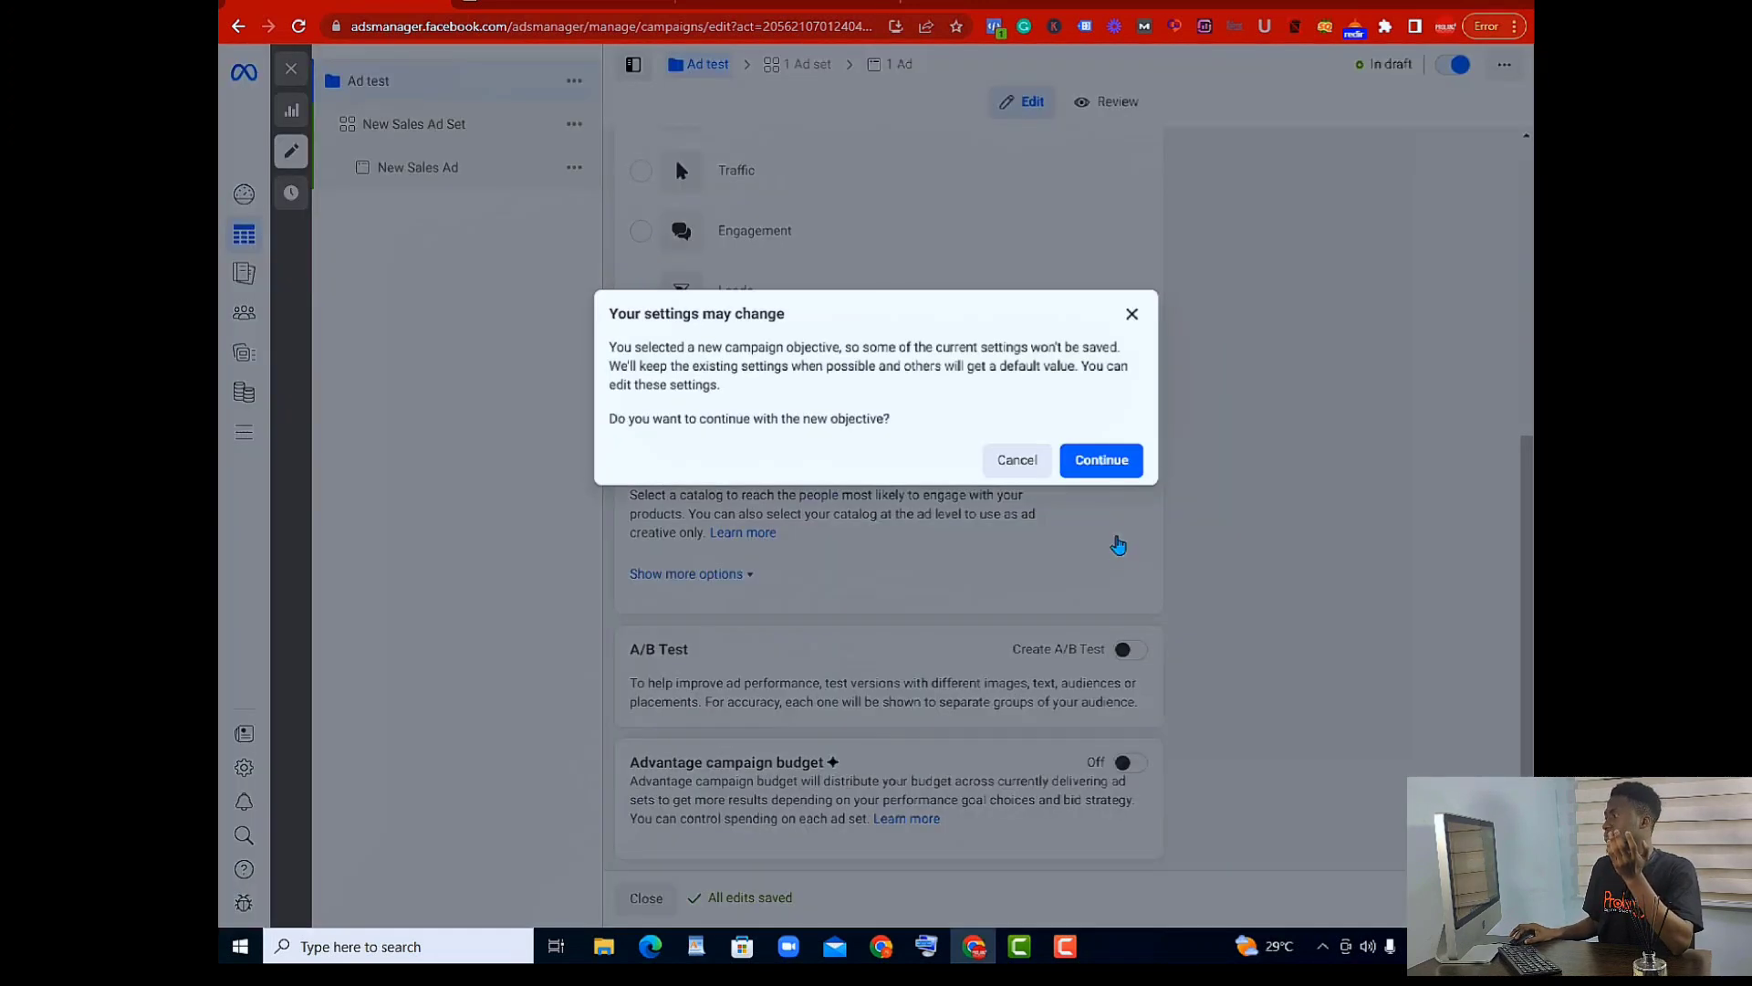
{"action": "left_click", "coordinate": [1124, 468]}
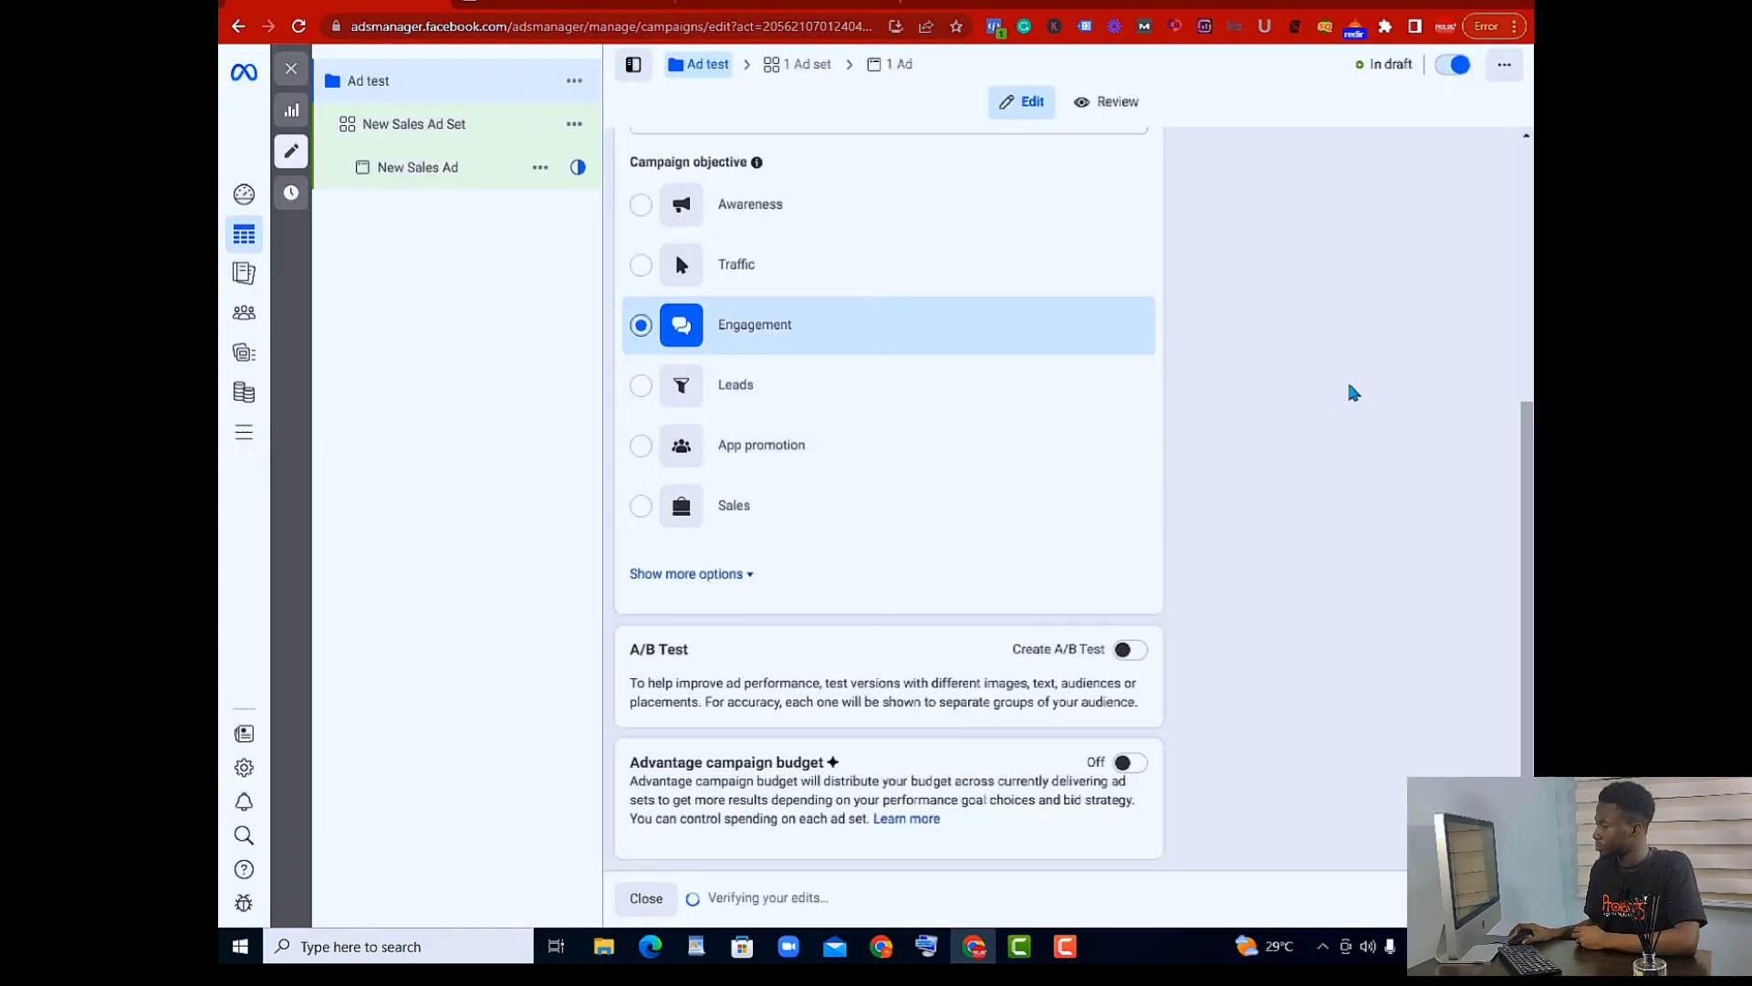
{"action": "scroll", "coordinate": [1323, 391], "scroll_direction": "up", "scroll_amount": 5}
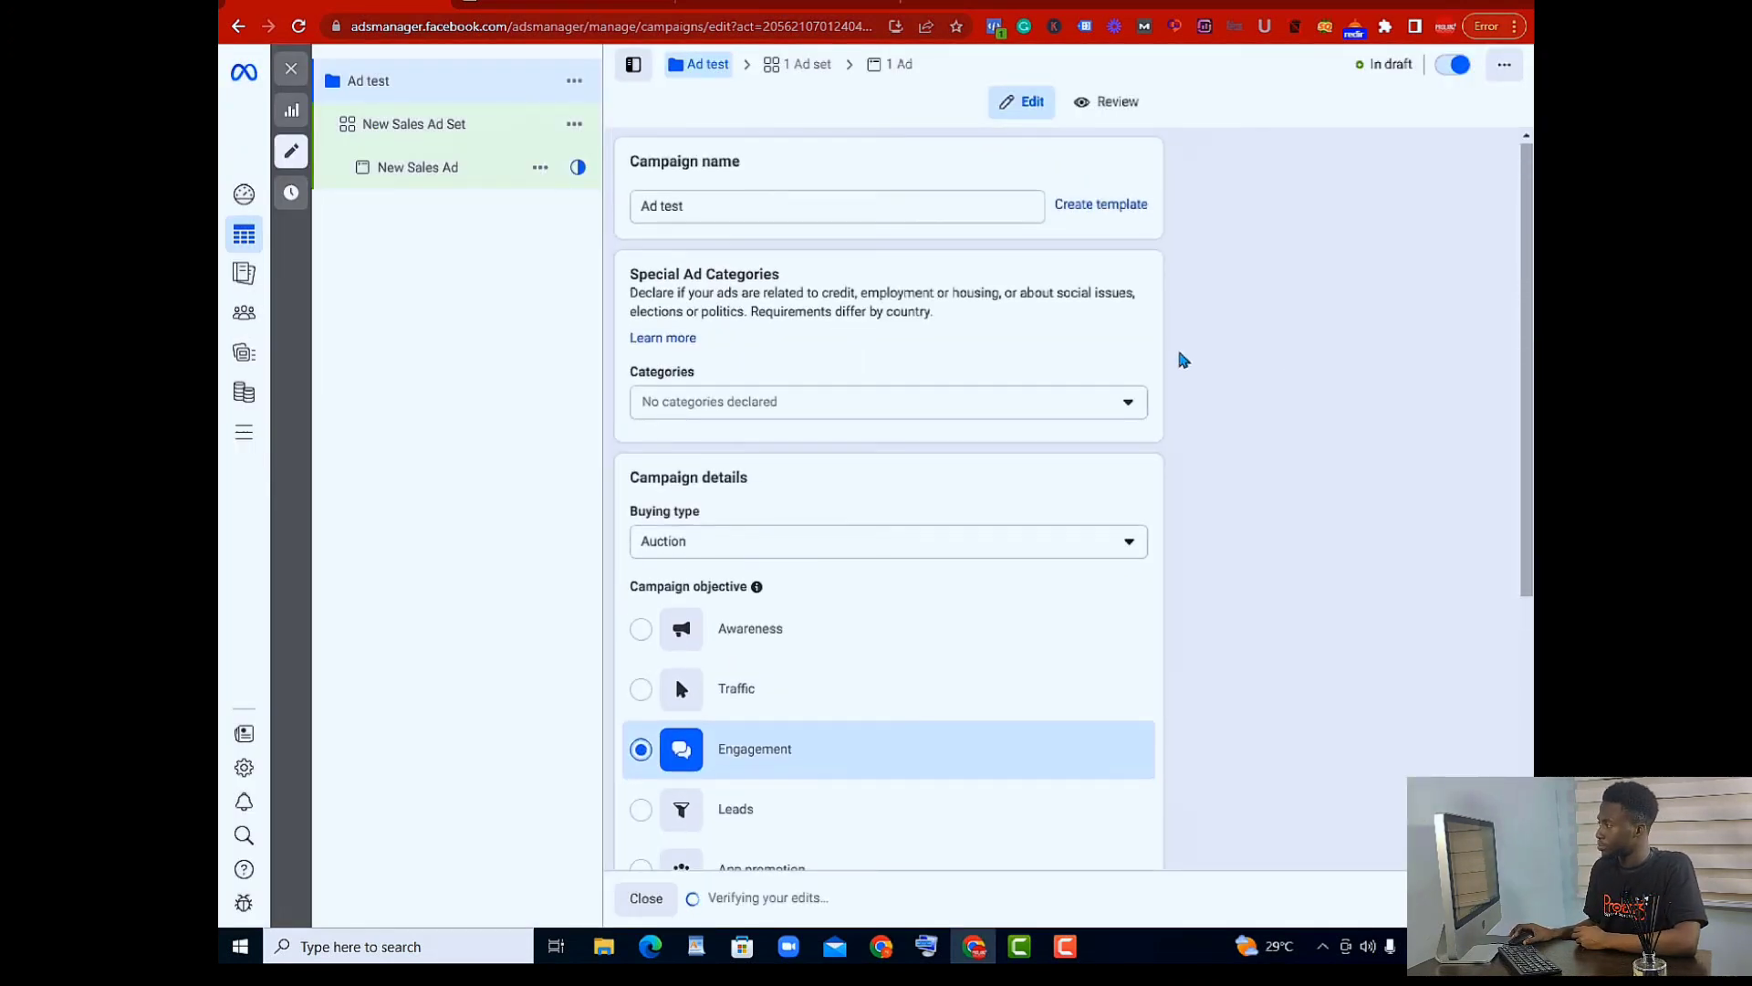
{"action": "scroll", "coordinate": [1178, 360], "scroll_direction": "down", "scroll_amount": 5}
Set the ad set's conversion location to Messaging apps and deselect Messenger and Instagram, leaving WhatsApp as the only destination
{"action": "left_click", "coordinate": [790, 66]}
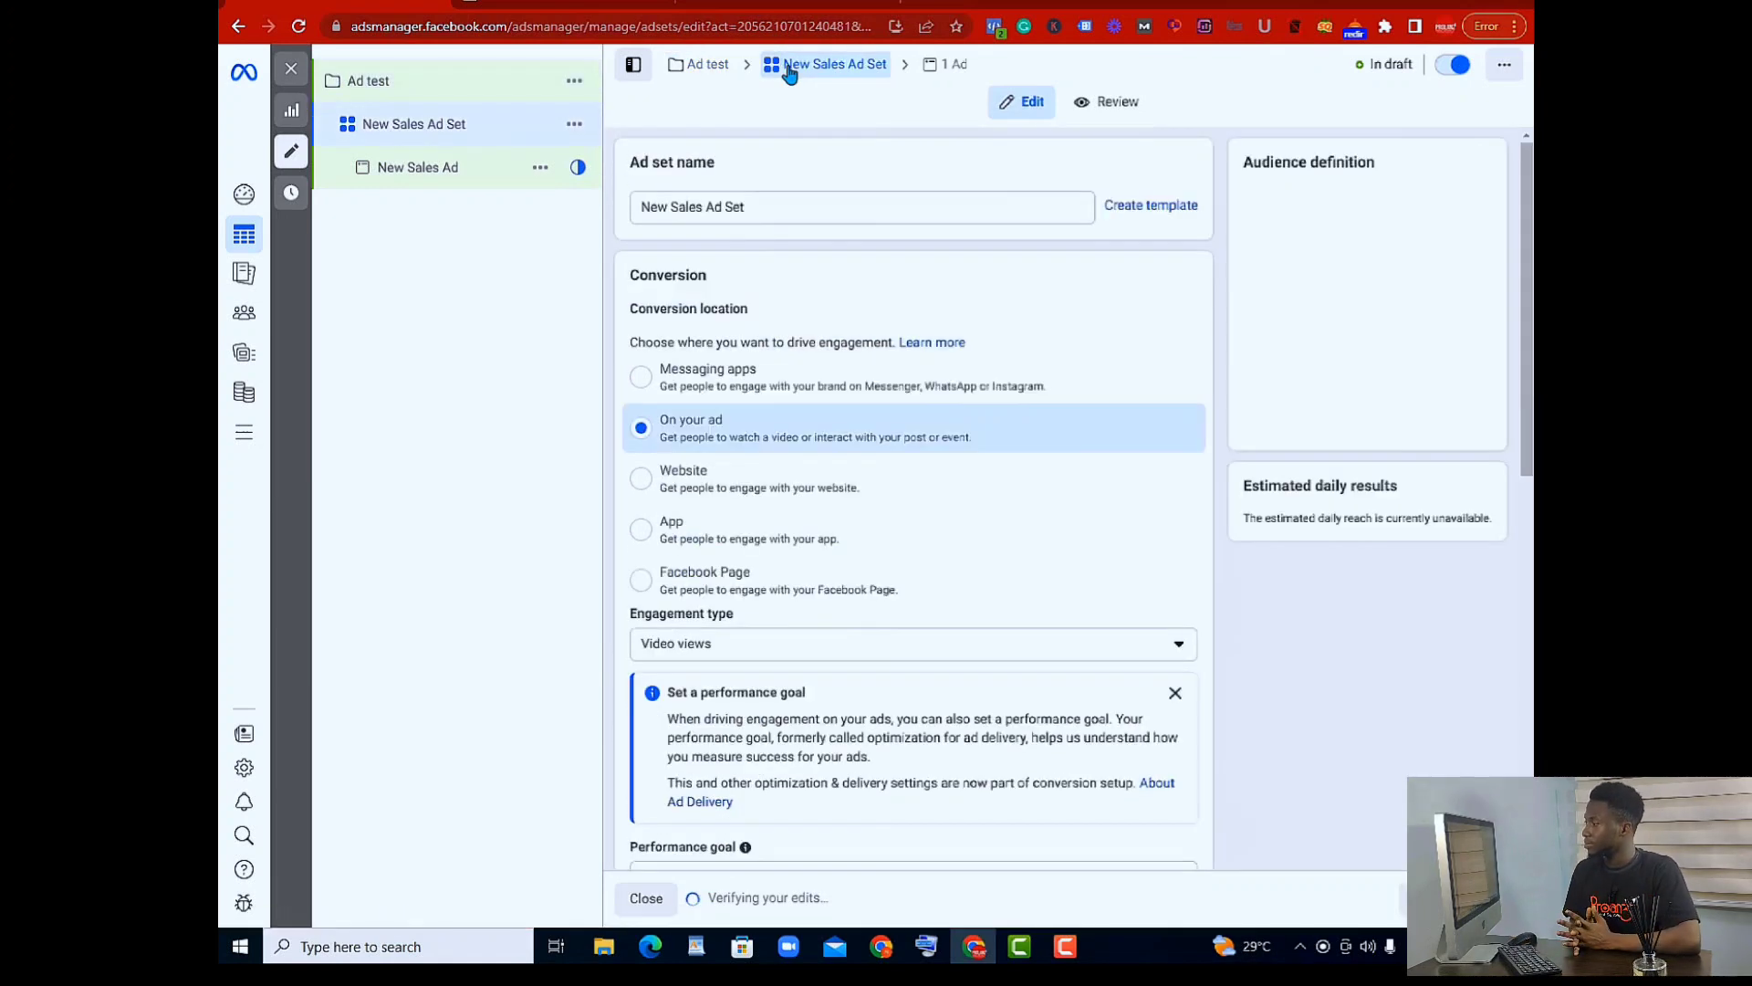
{"action": "left_click", "coordinate": [642, 378]}
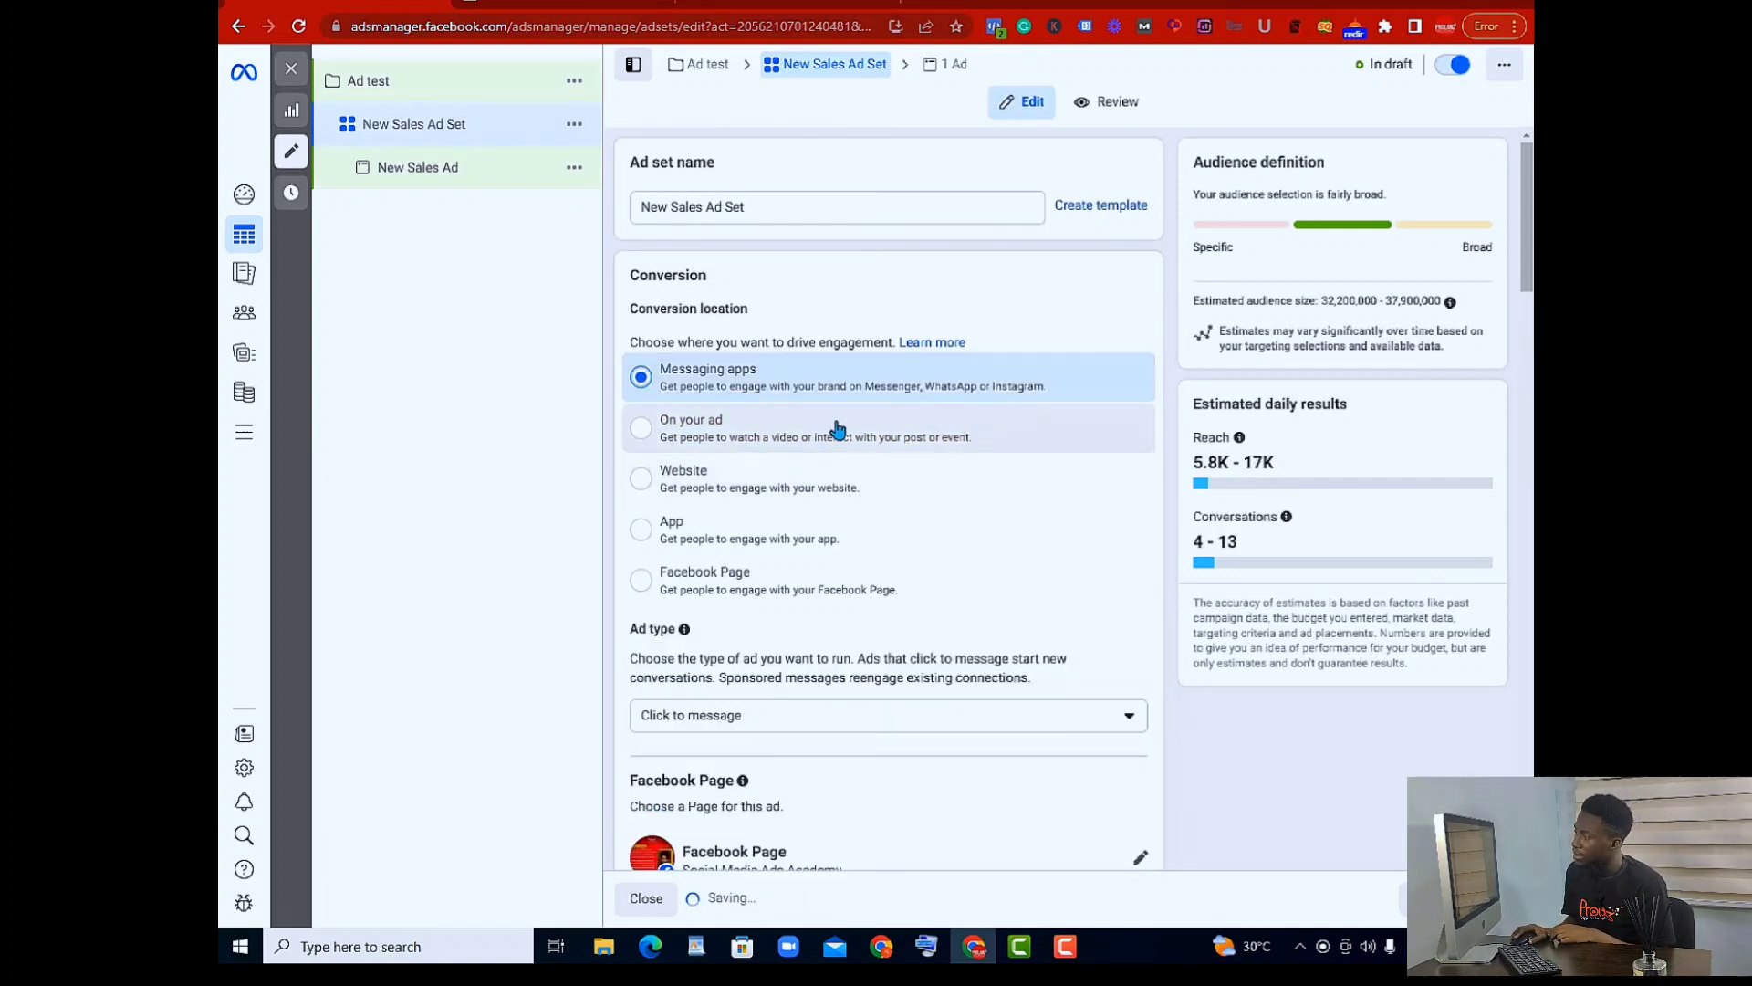
{"action": "scroll", "coordinate": [817, 402], "scroll_direction": "down", "scroll_amount": 3}
{"action": "scroll", "coordinate": [693, 511], "scroll_direction": "down", "scroll_amount": 2}
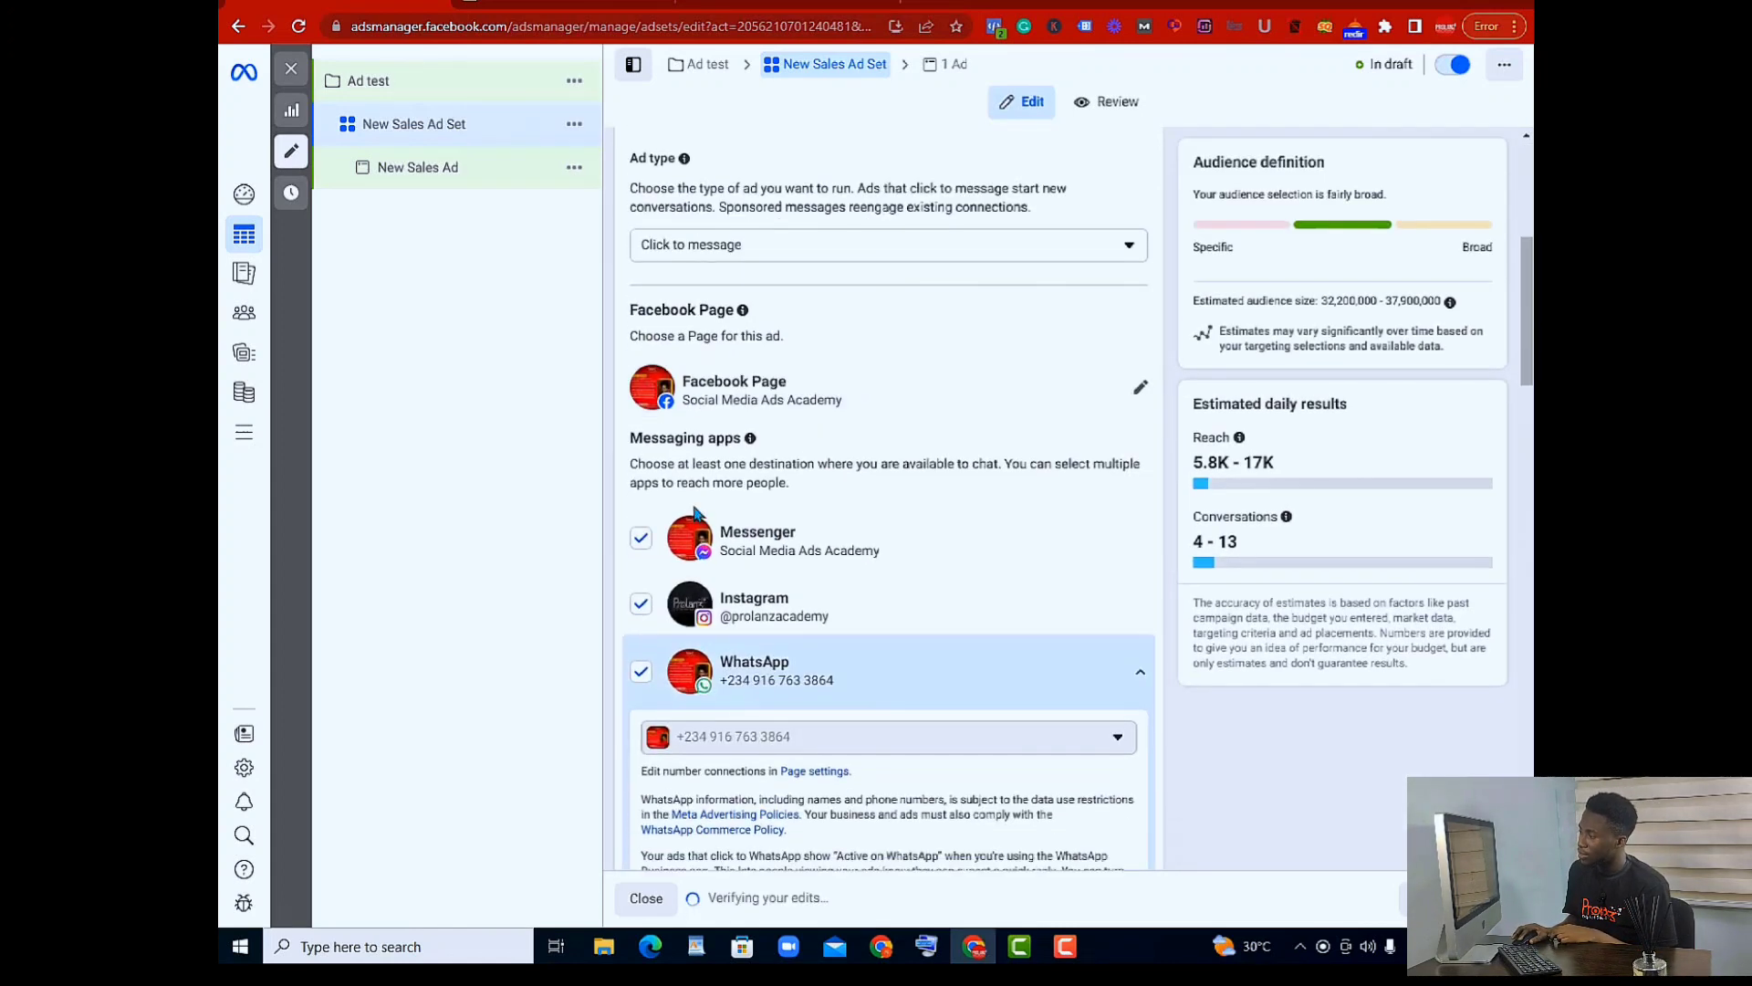
{"action": "left_click", "coordinate": [641, 537]}
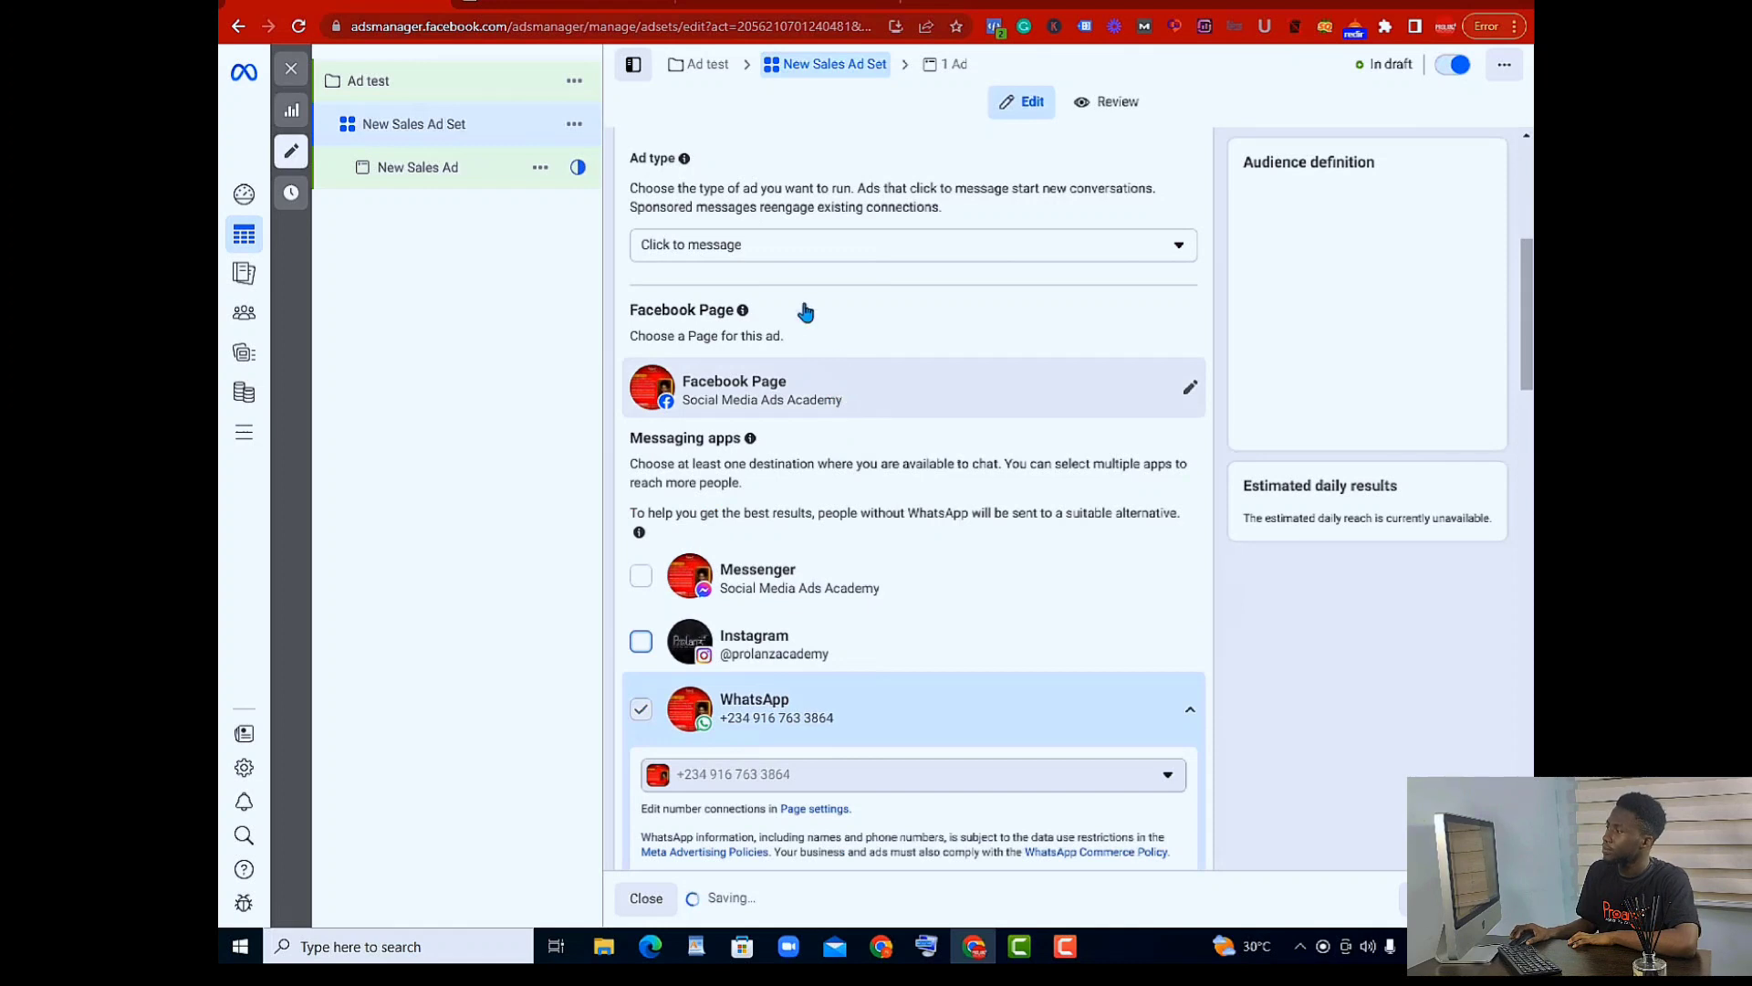
Examine the ad set's ad type options, WhatsApp destination, performance goal, budget and schedule, audience and placements
{"action": "scroll", "coordinate": [650, 171], "scroll_direction": "up", "scroll_amount": 1}
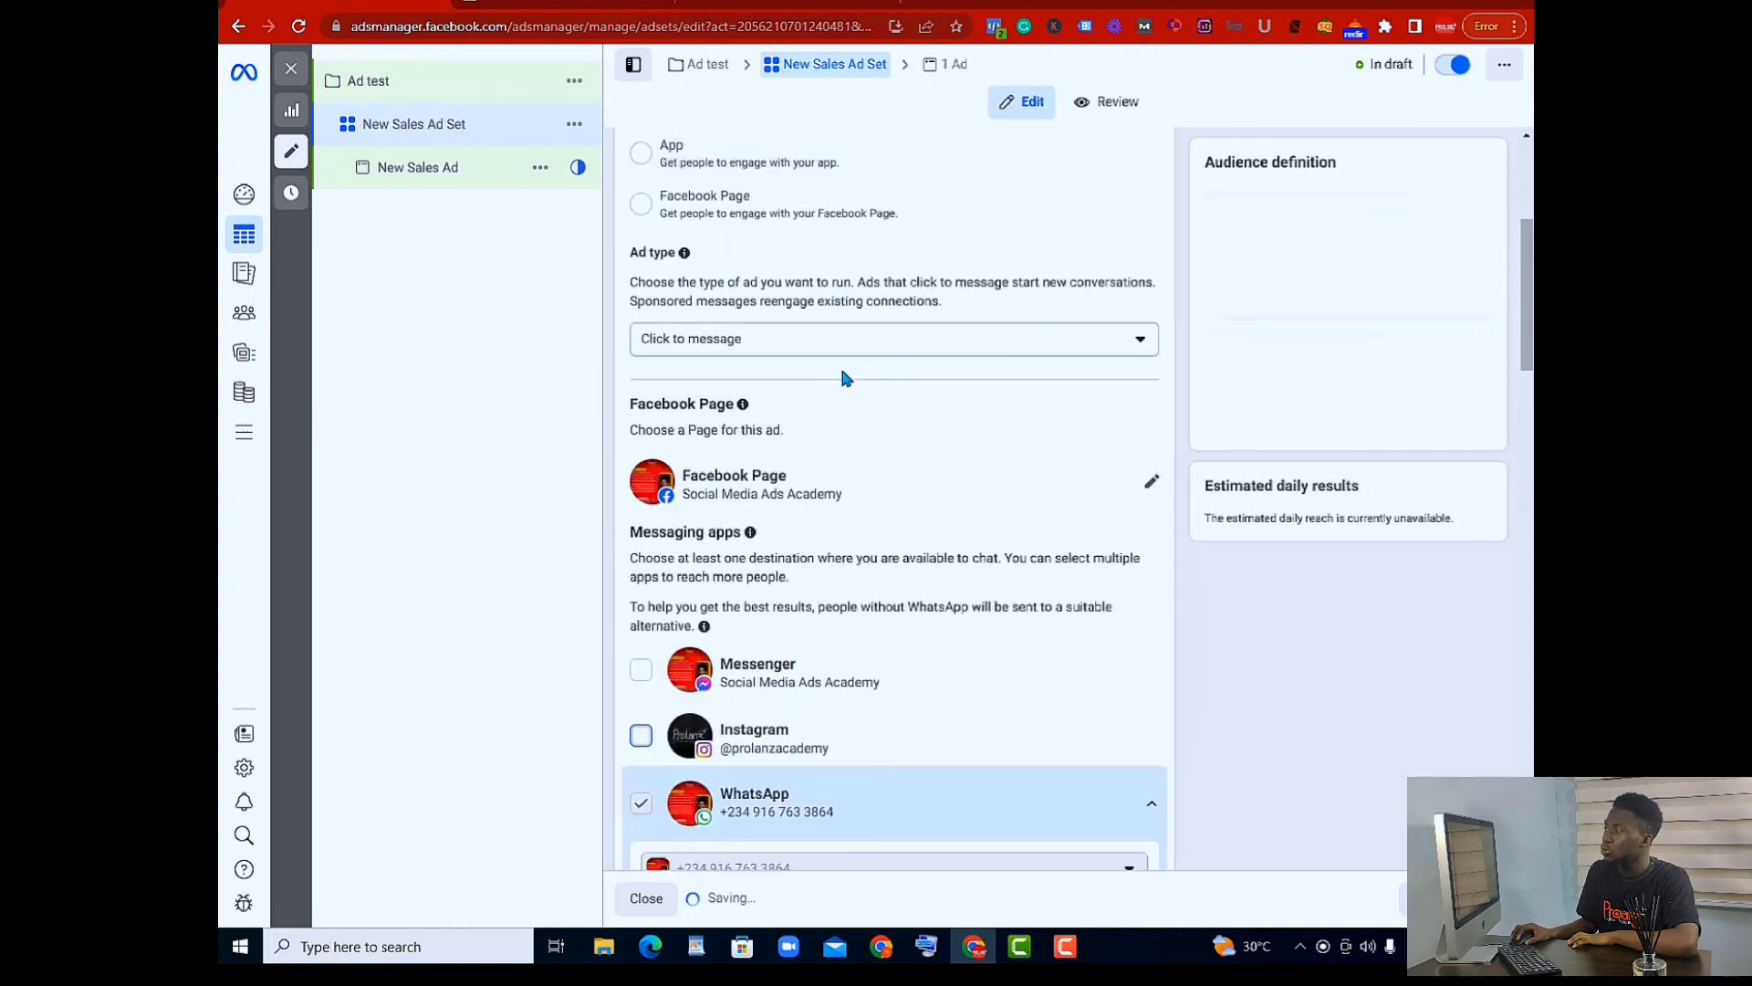
{"action": "left_click", "coordinate": [1140, 348]}
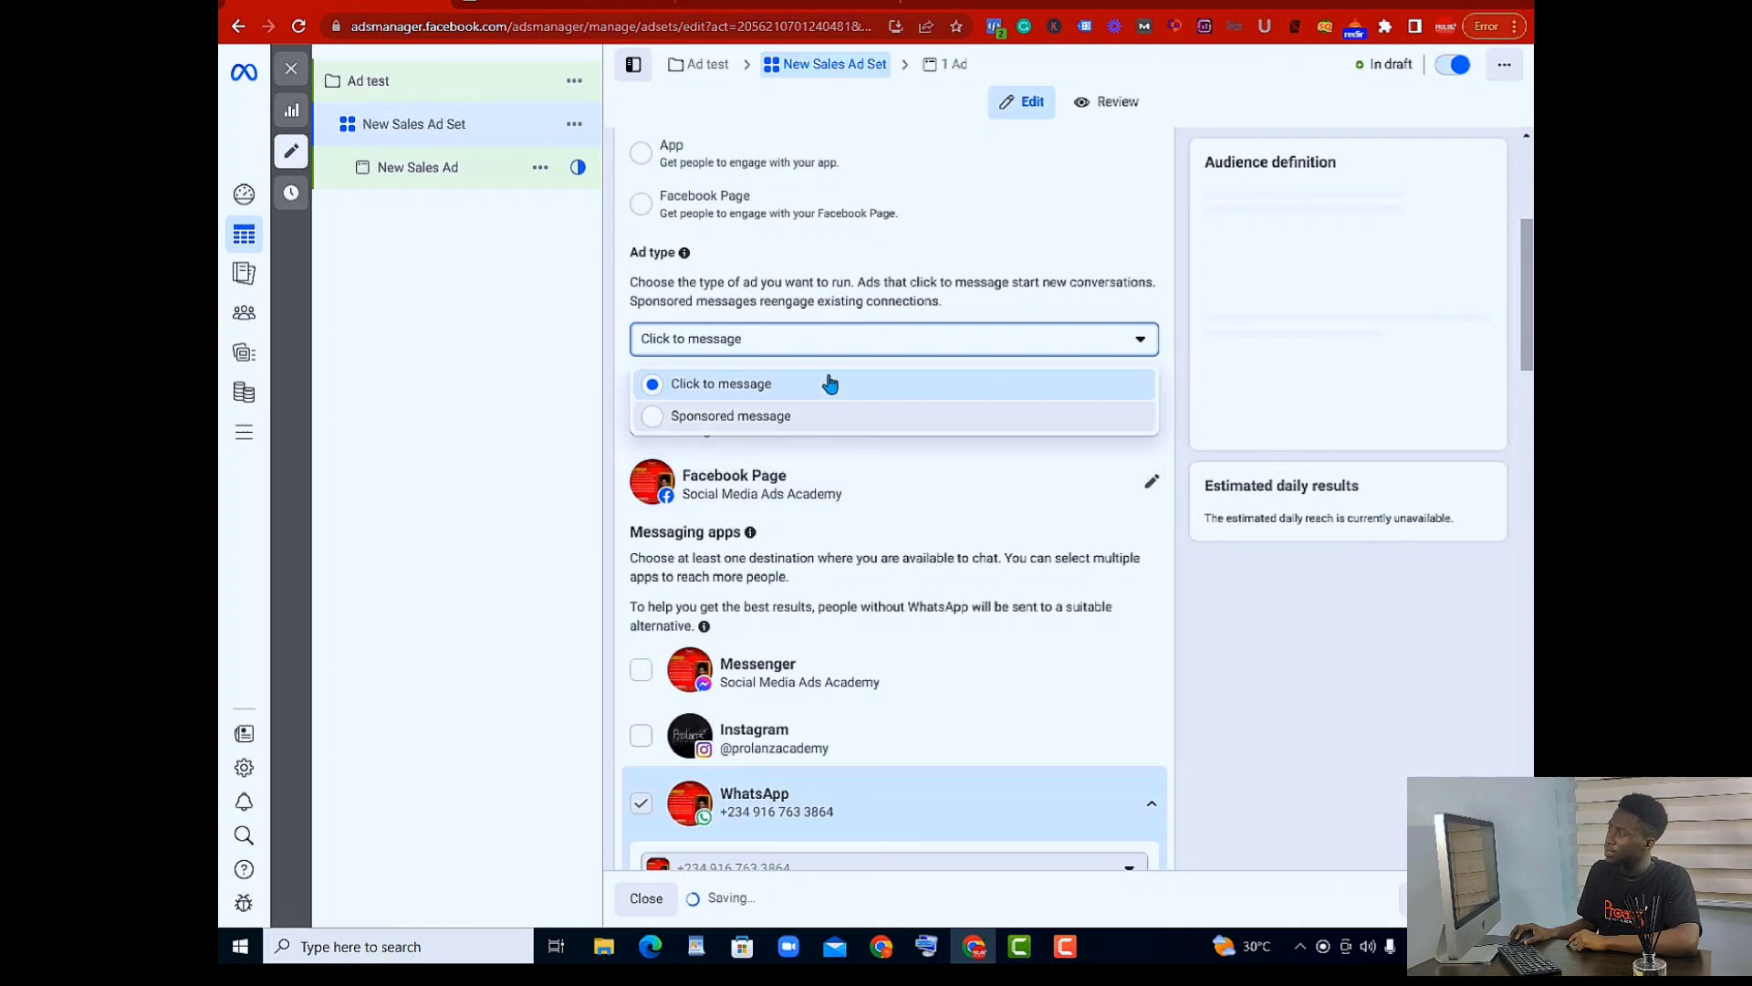
{"action": "left_click", "coordinate": [854, 348]}
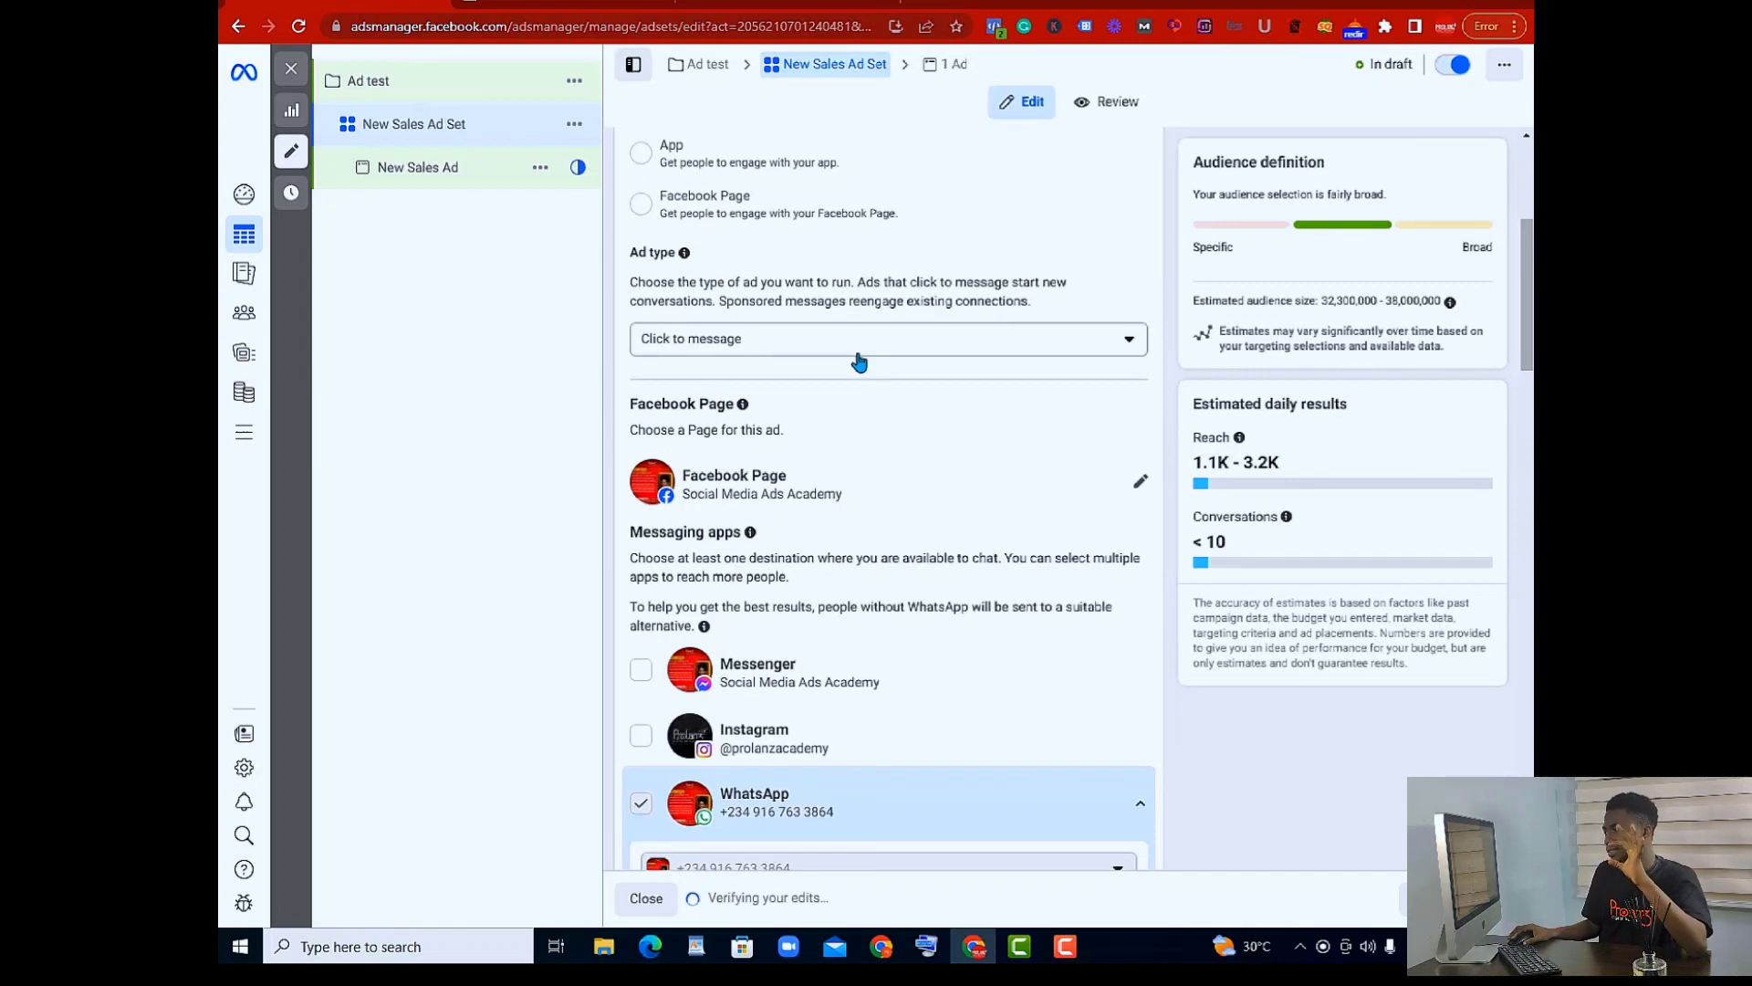
{"action": "scroll", "coordinate": [858, 355], "scroll_direction": "down", "scroll_amount": 8}
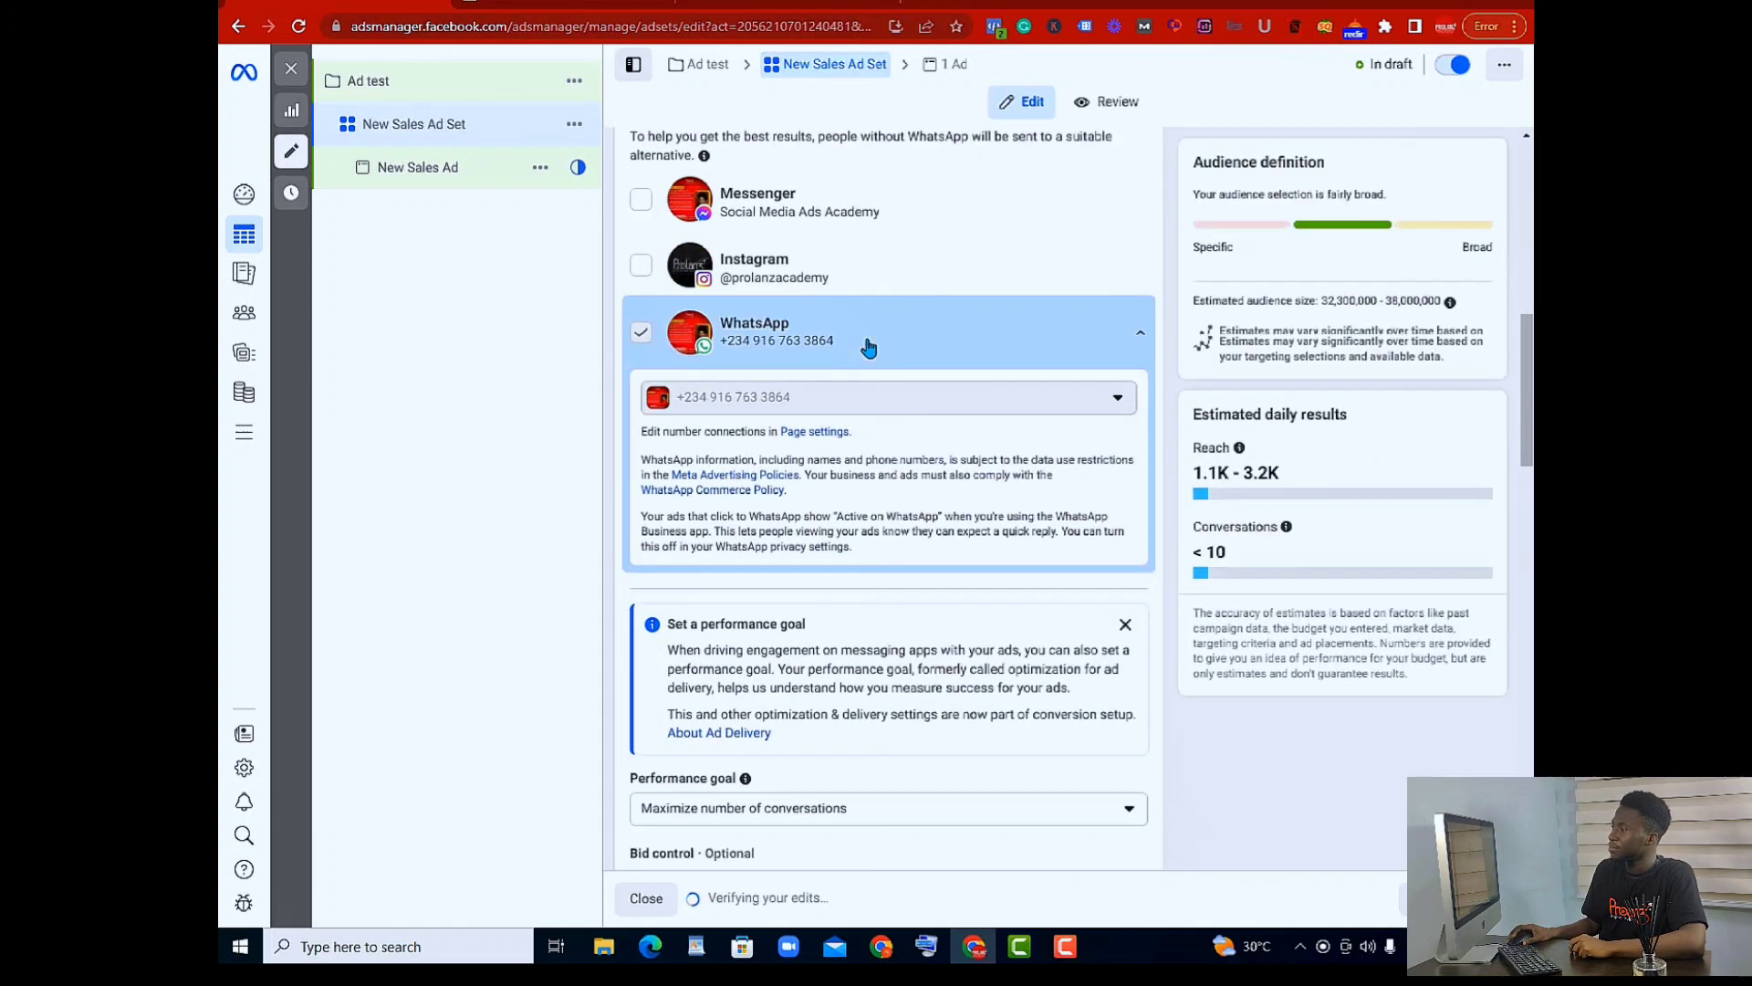
{"action": "scroll", "coordinate": [868, 344], "scroll_direction": "down", "scroll_amount": 2}
{"action": "scroll", "coordinate": [867, 340], "scroll_direction": "up", "scroll_amount": 15}
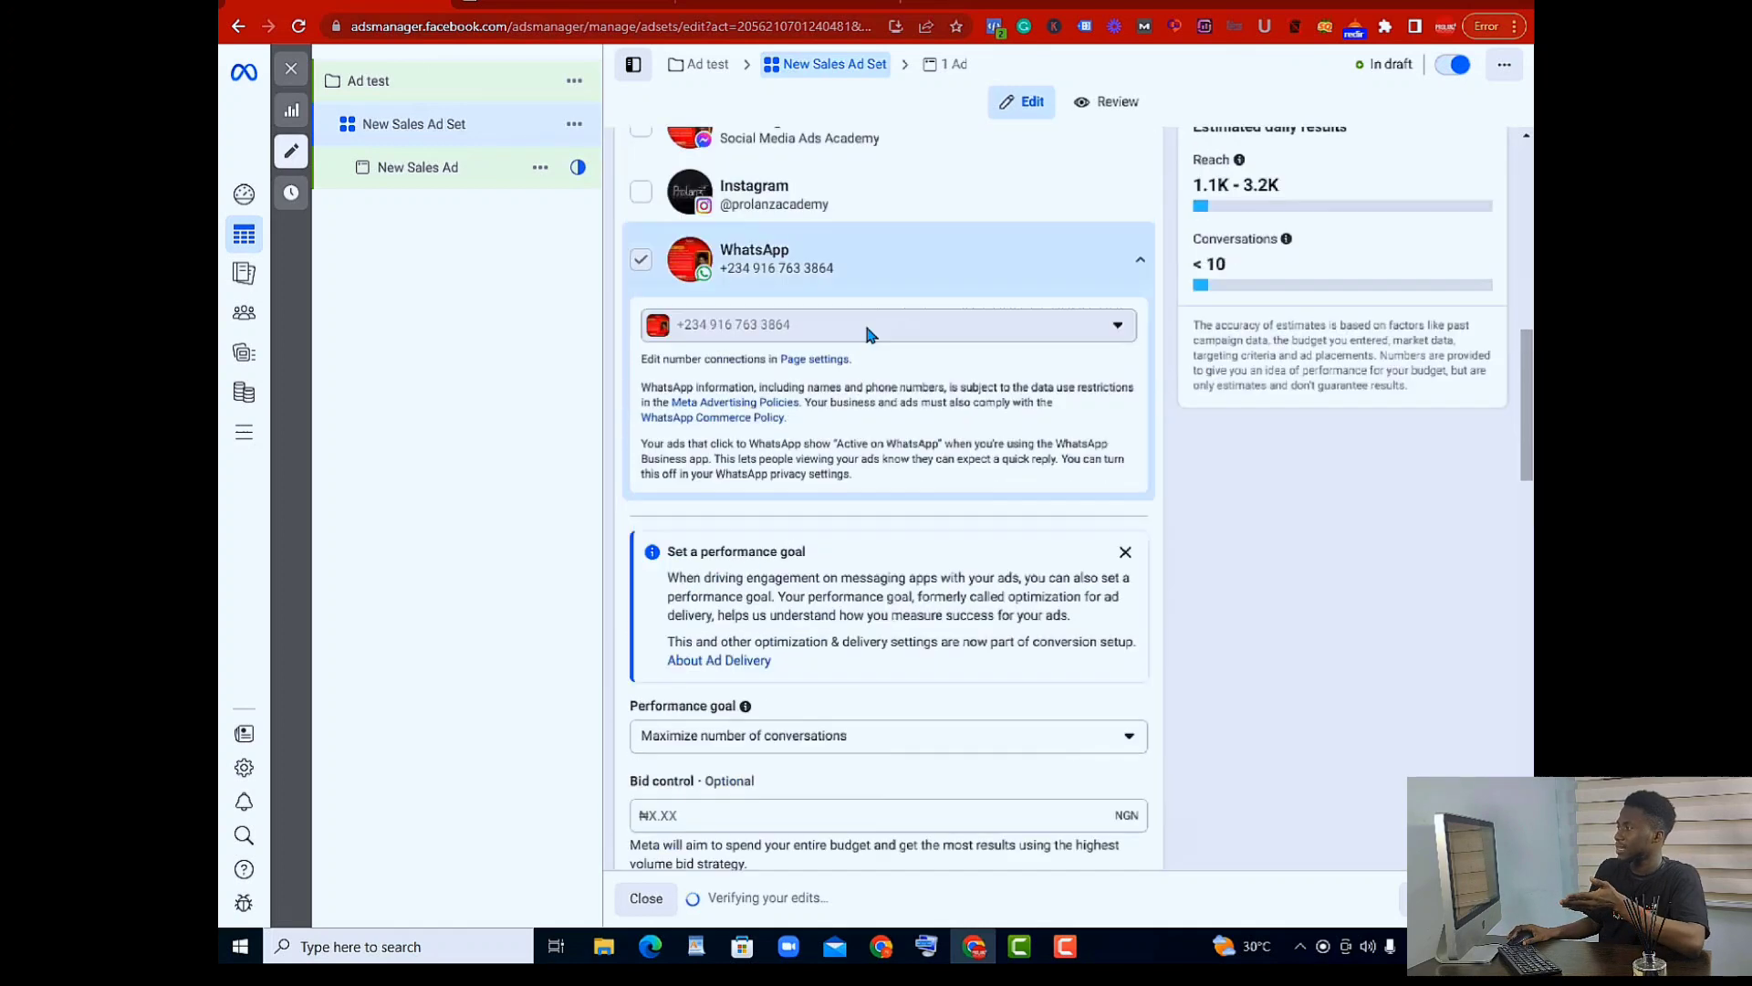
{"action": "scroll", "coordinate": [865, 336], "scroll_direction": "down", "scroll_amount": 12}
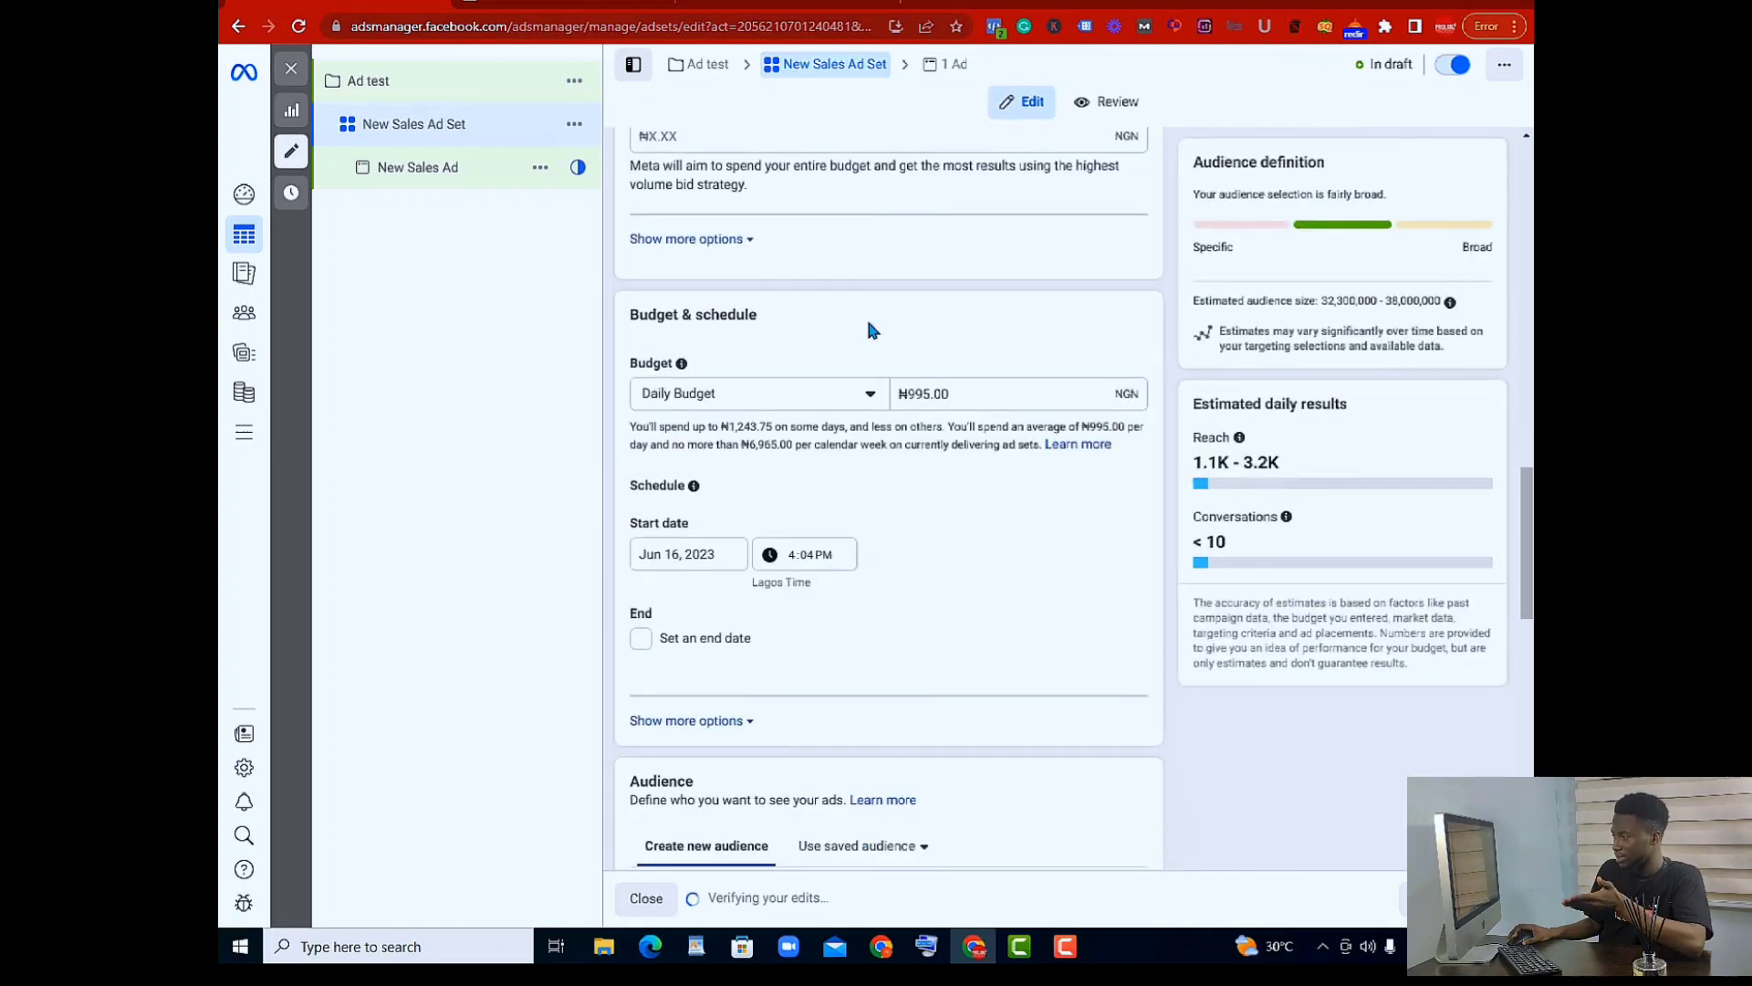
{"action": "scroll", "coordinate": [867, 328], "scroll_direction": "down", "scroll_amount": 12}
{"action": "scroll", "coordinate": [866, 314], "scroll_direction": "down", "scroll_amount": 1}
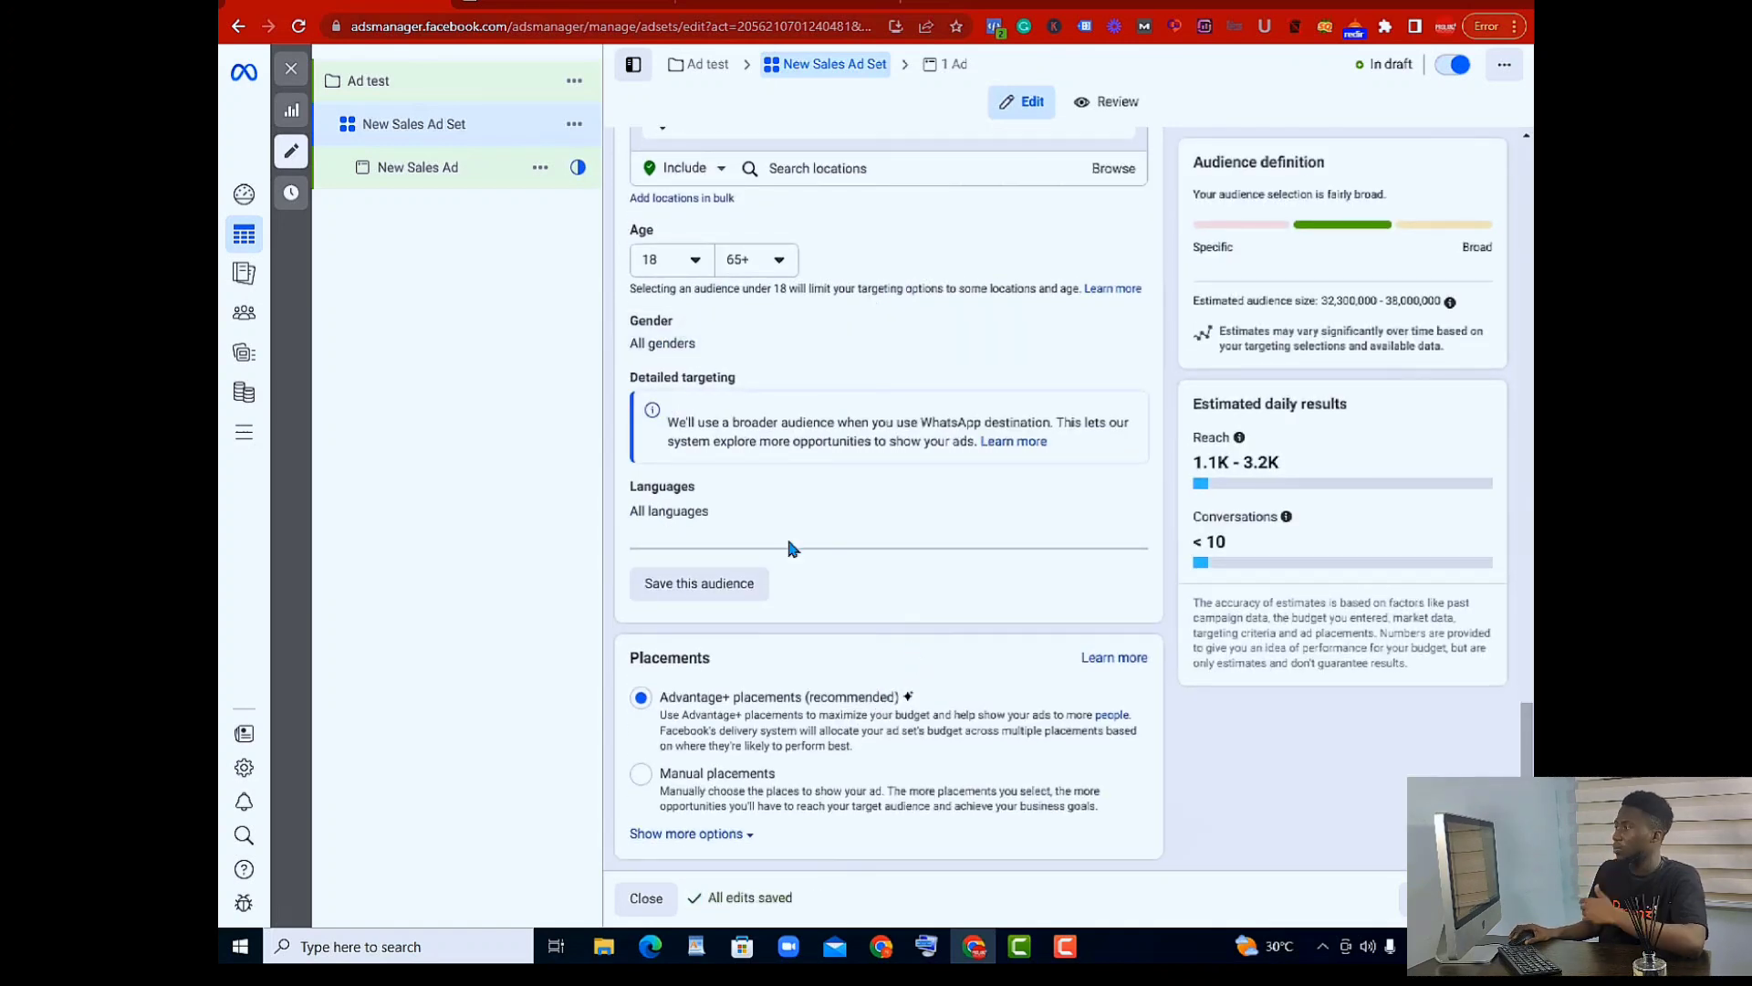
Open the ad under the ad set and go to its ad setup and creative settings
{"action": "left_click", "coordinate": [947, 64]}
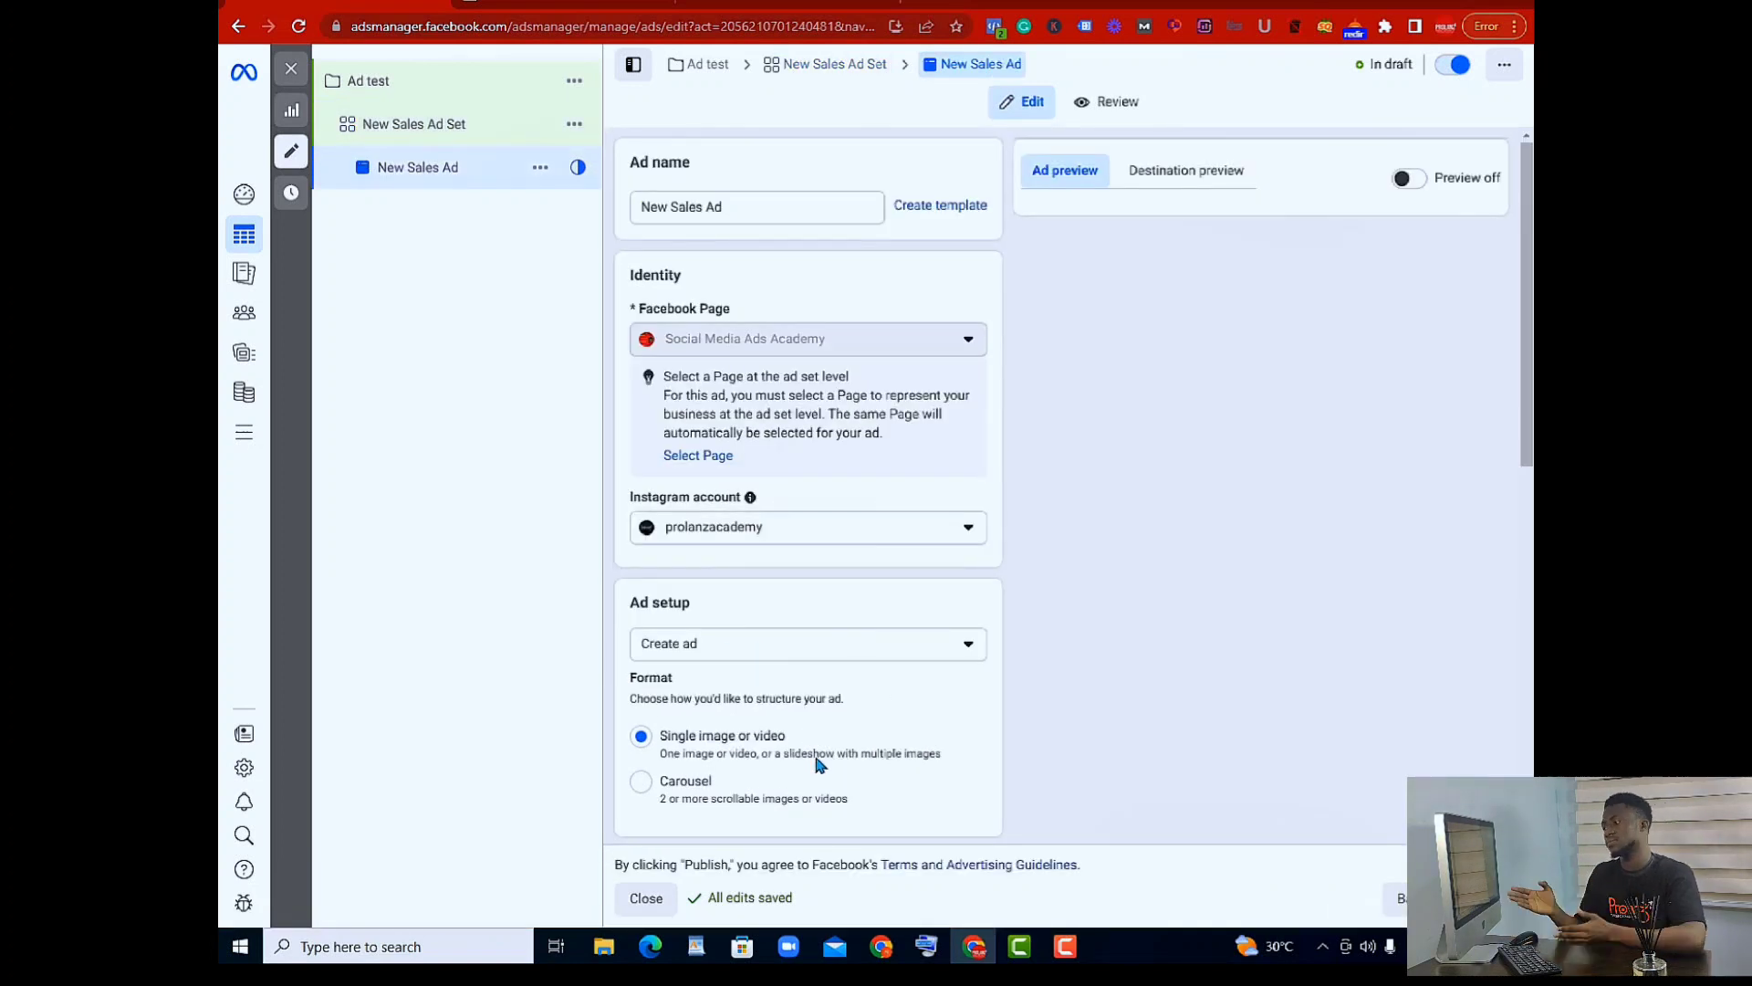
{"action": "scroll", "coordinate": [817, 765], "scroll_direction": "down", "scroll_amount": 4}
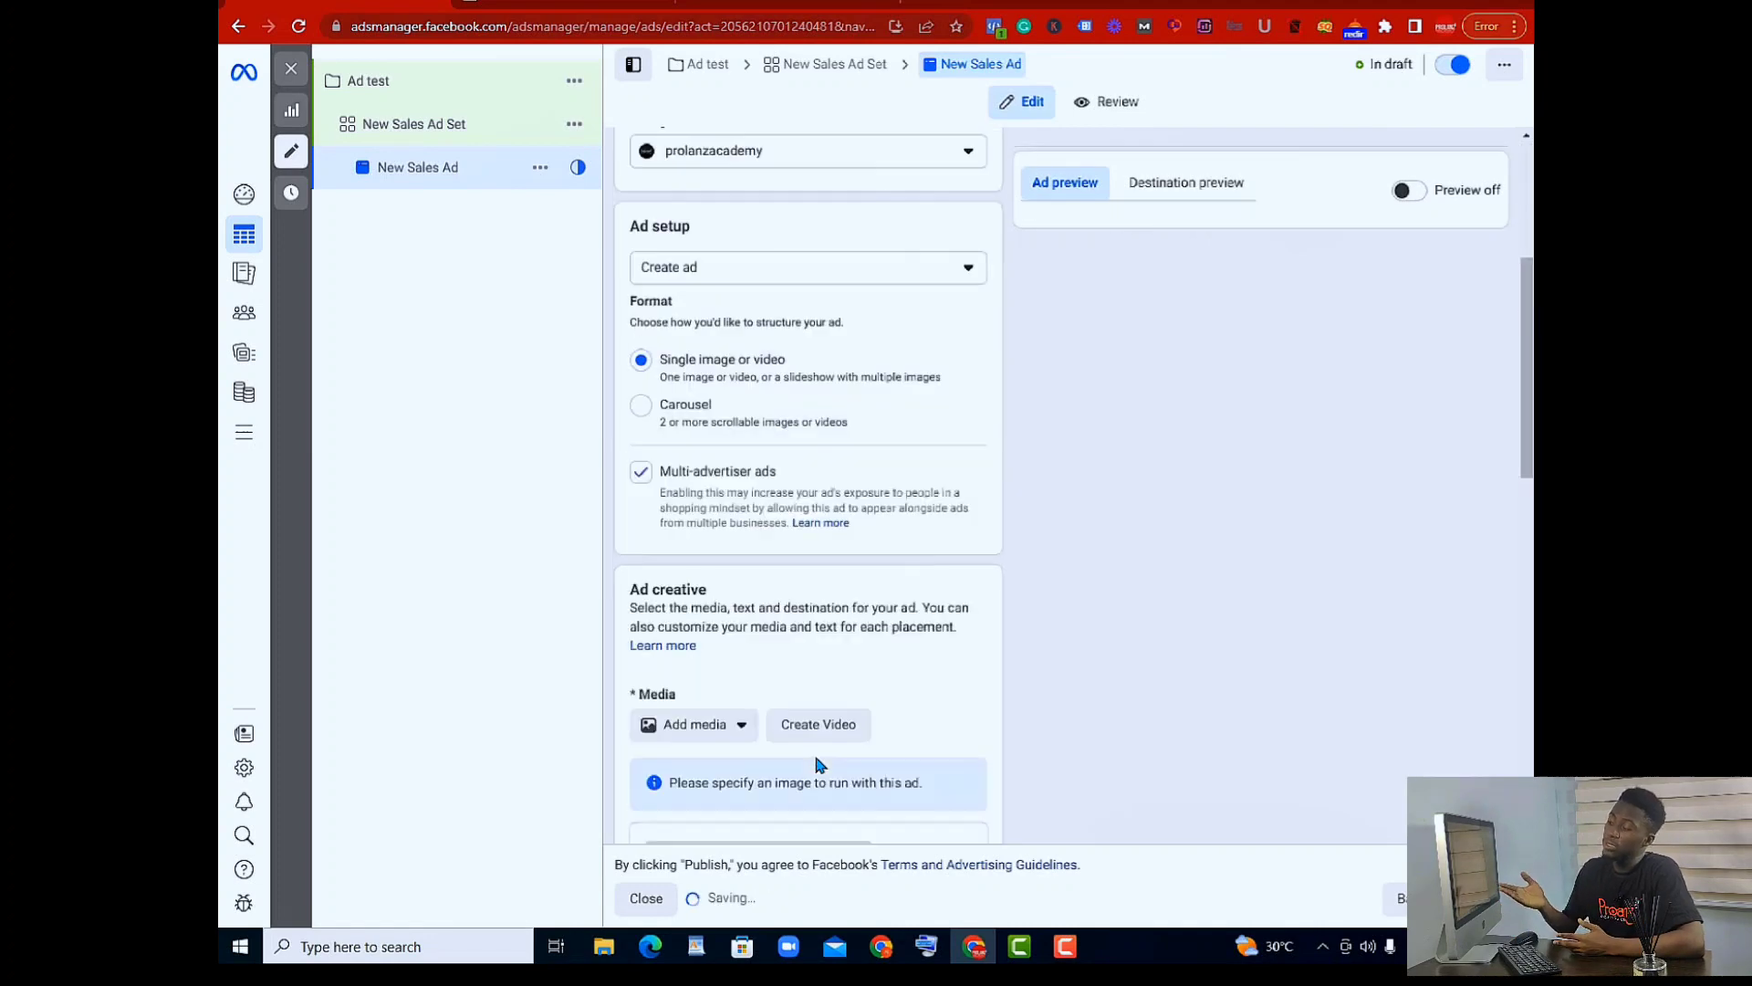